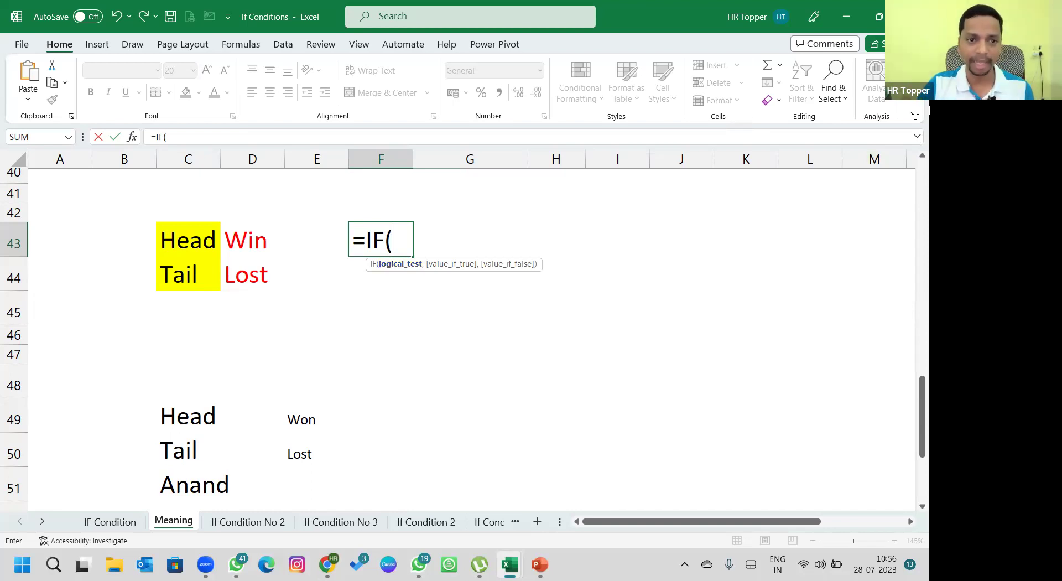
Complete the formula =IF(C43="Head","Win","Lost") in F43 and fill it down to F44
left_click(203, 243)
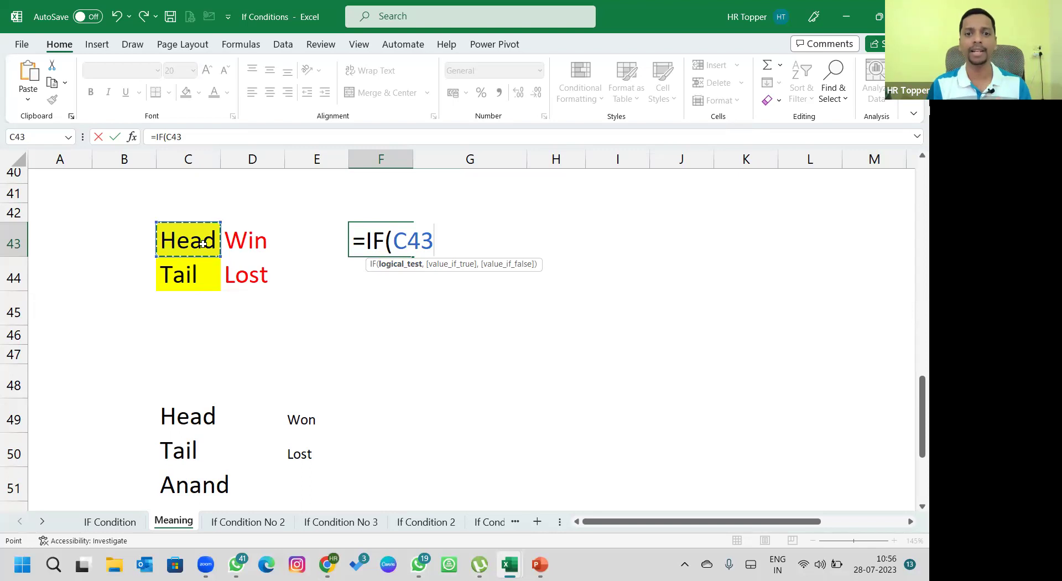
type("=")
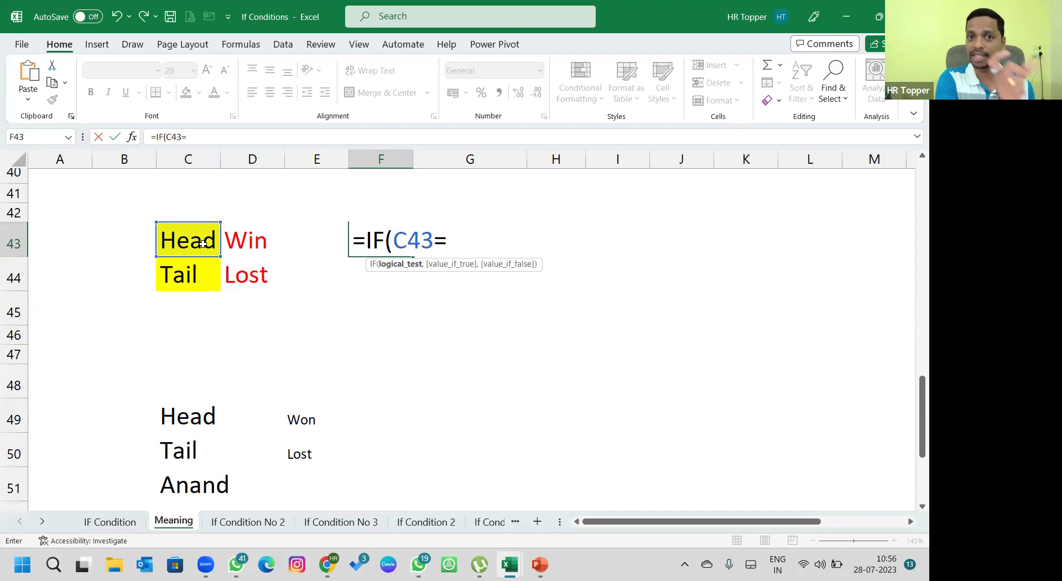
type("\"Head")
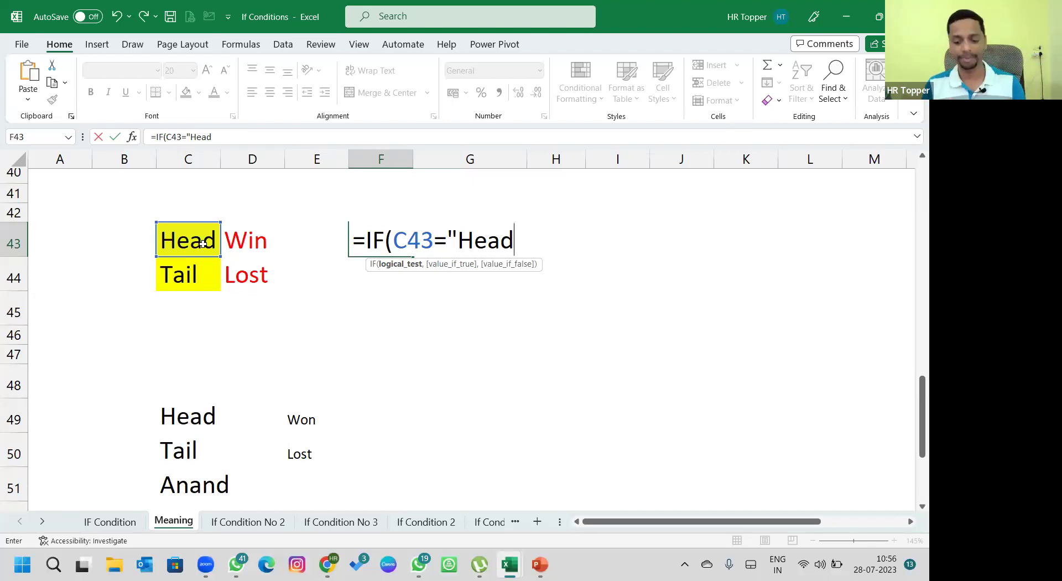
type("\",")
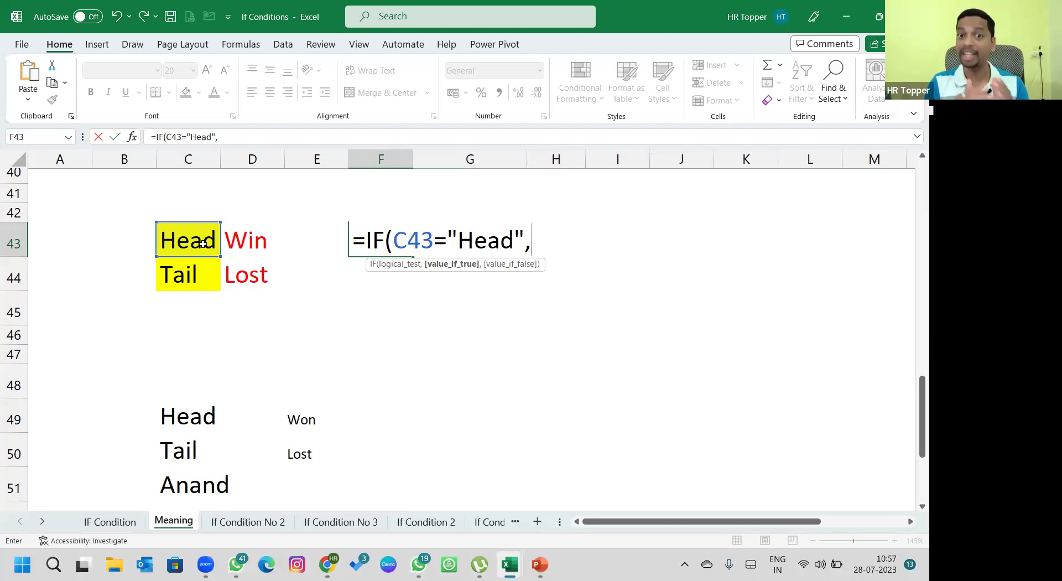
type("\"Win\",")
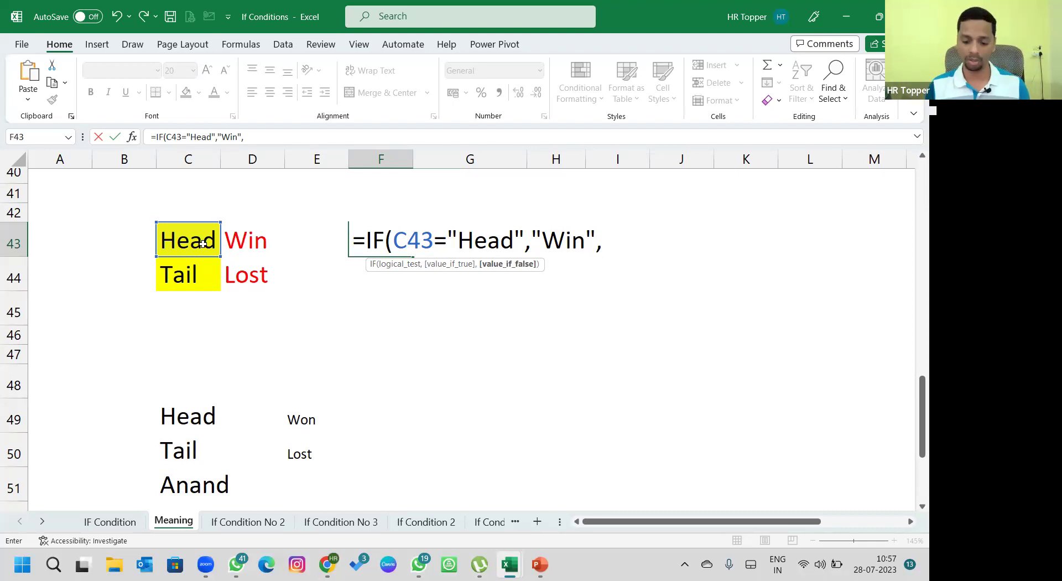
type("\"Lost\")")
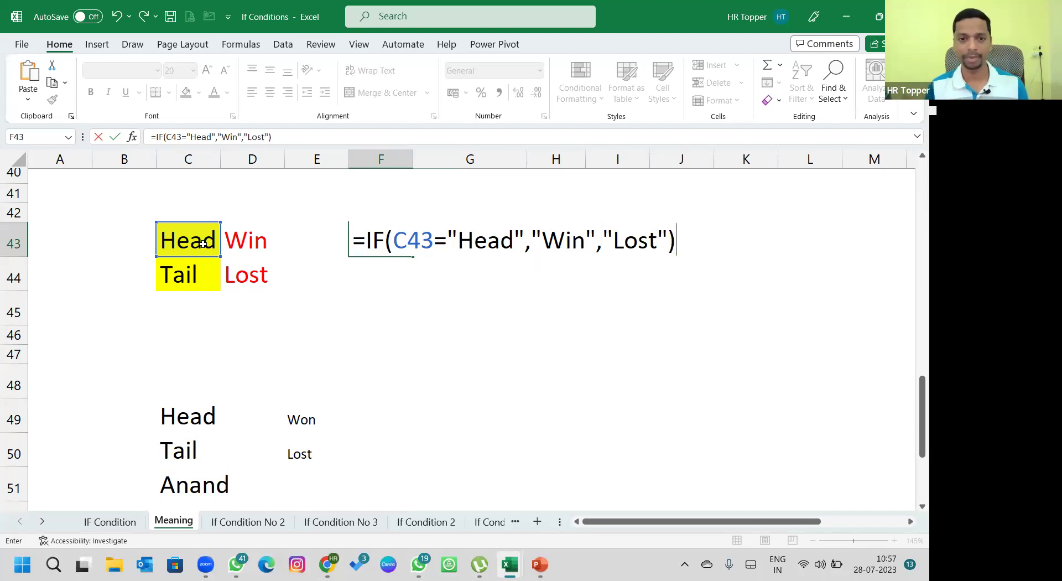
key("Return")
key("ctrl+d")
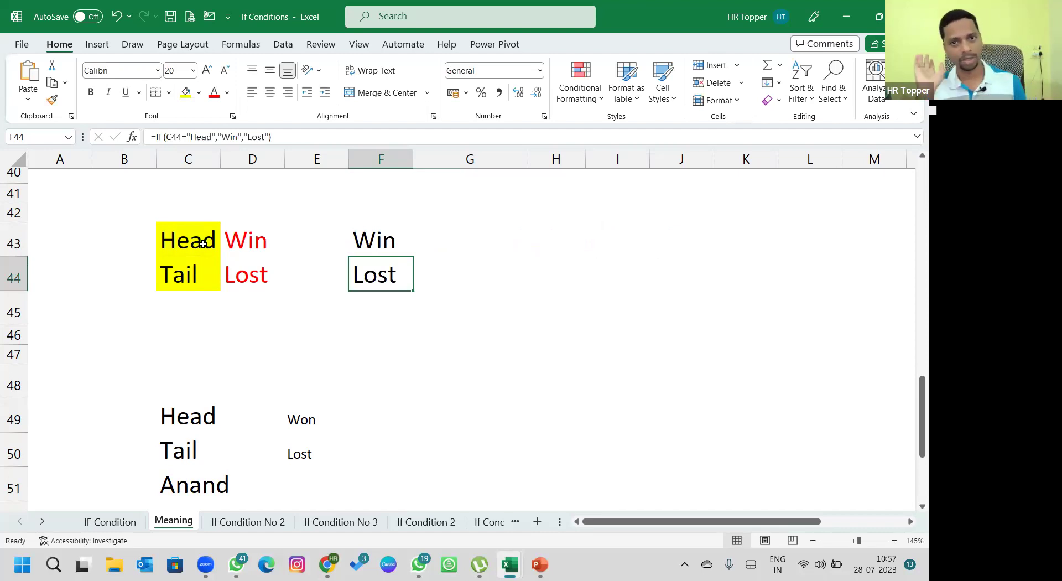
Re-enter F43 from scratch as an IF formula returning "Win" when C43 equals "Head" and "Lost" otherwise
key("Up")
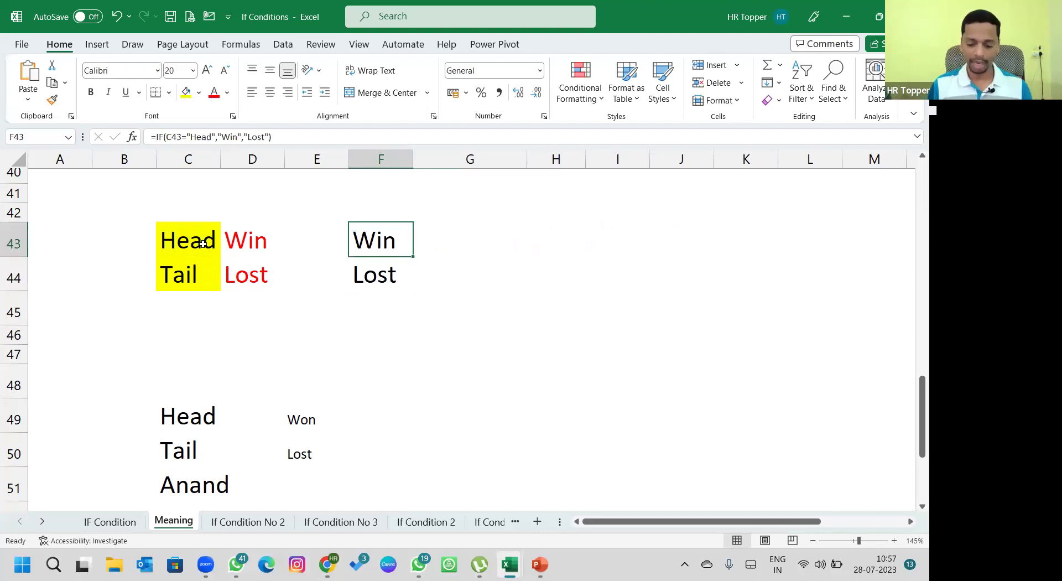
type("=if")
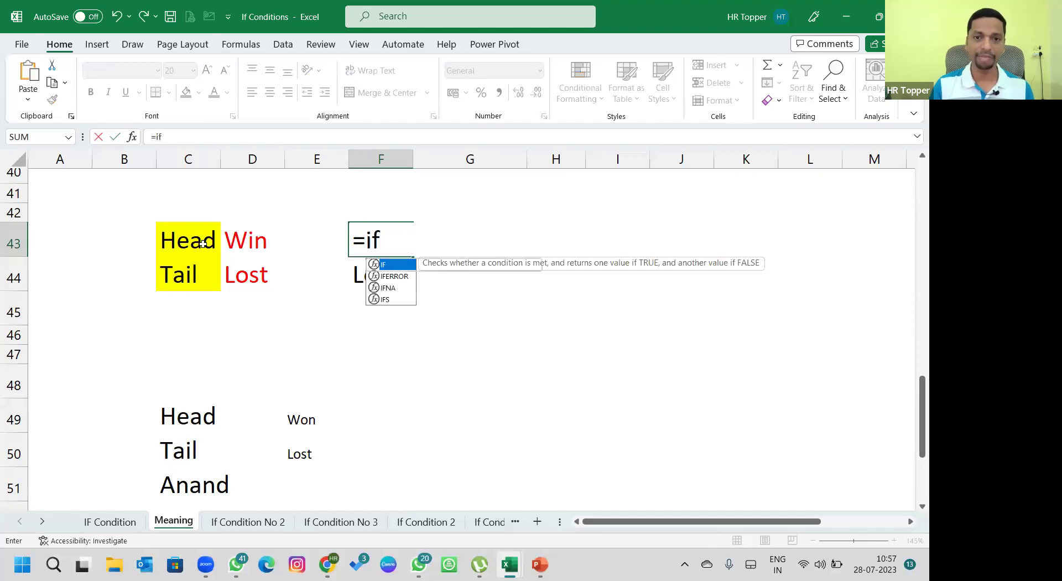
key("Tab")
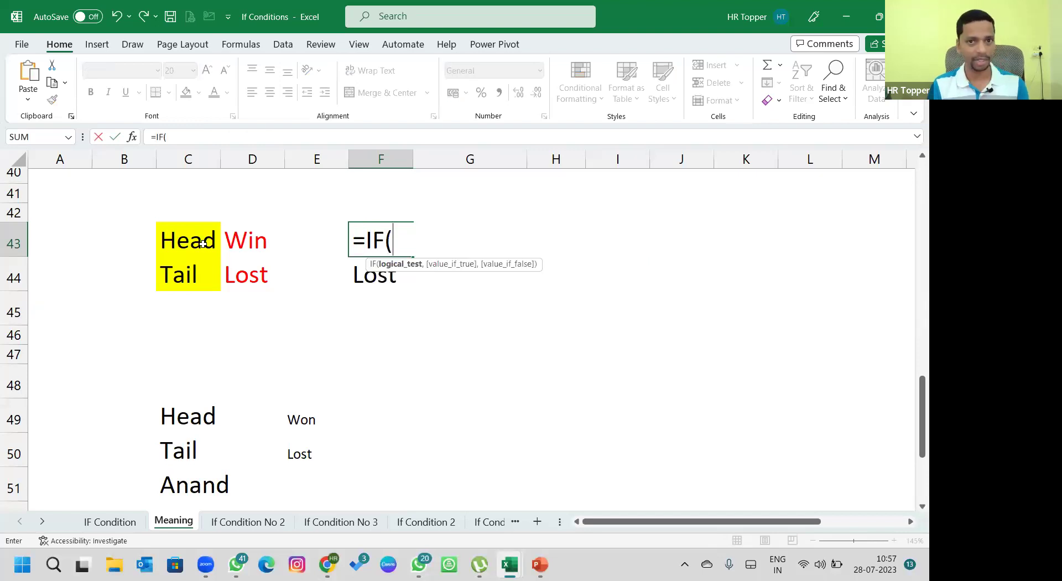
left_click(203, 244)
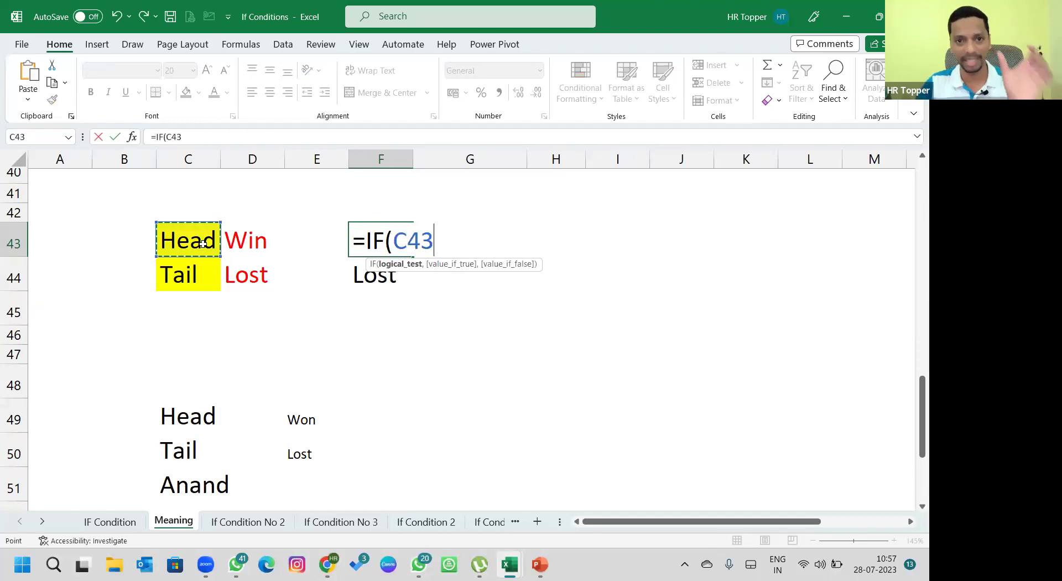
type("=")
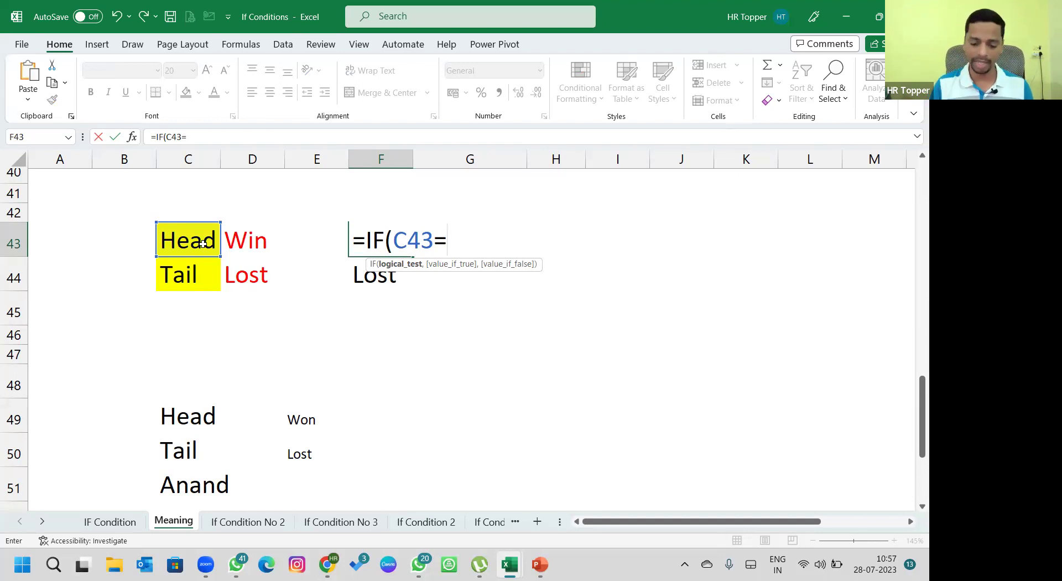
type("\"Head\"")
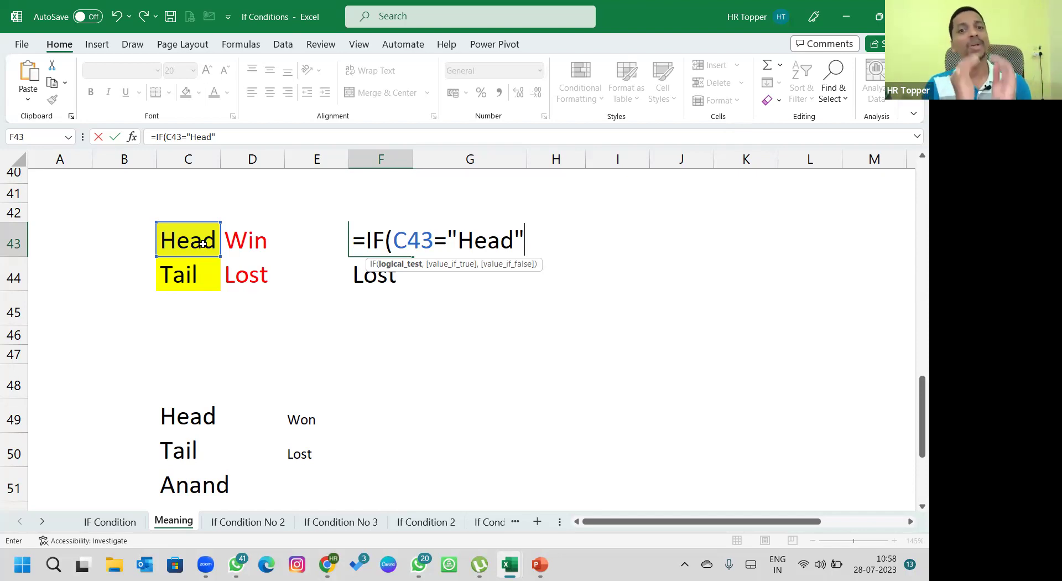
type(",")
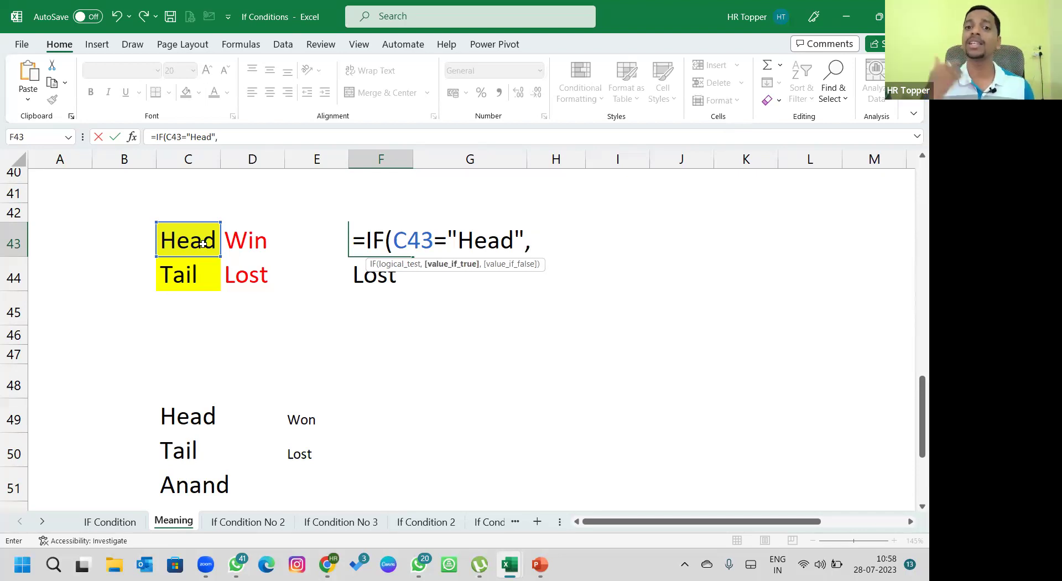
type("\"")
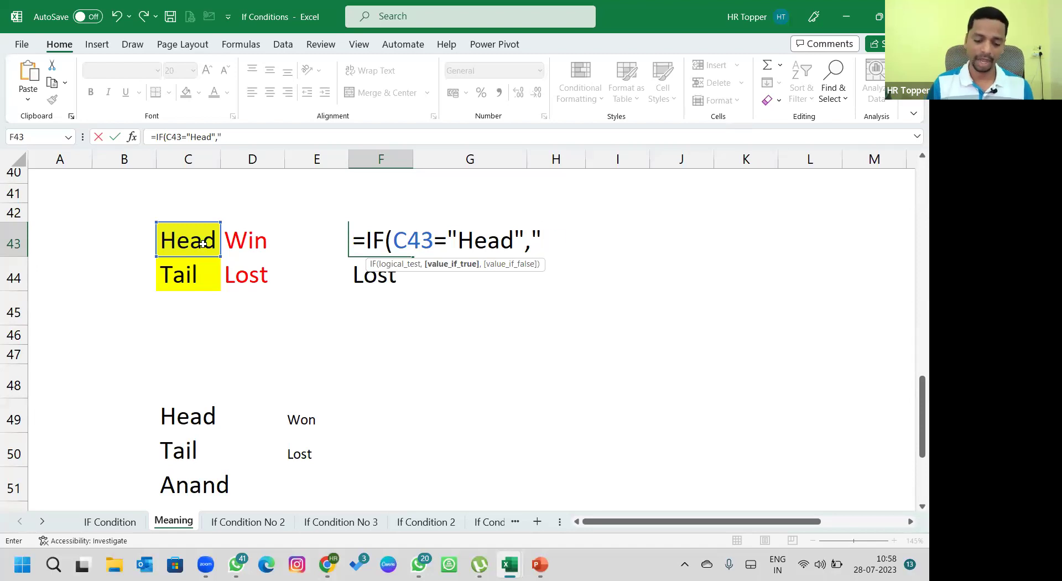
type("Win\",")
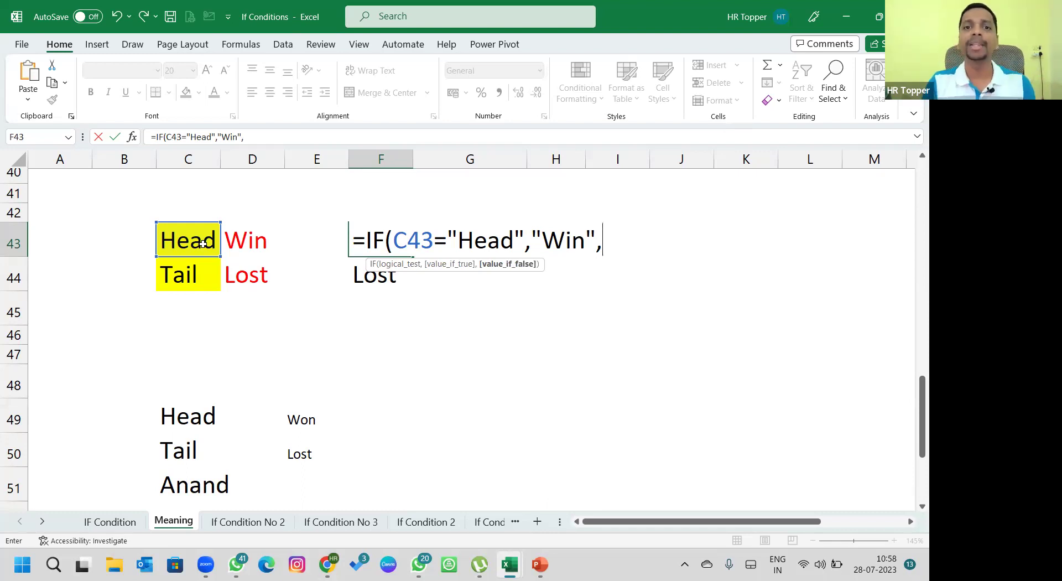
type("\"")
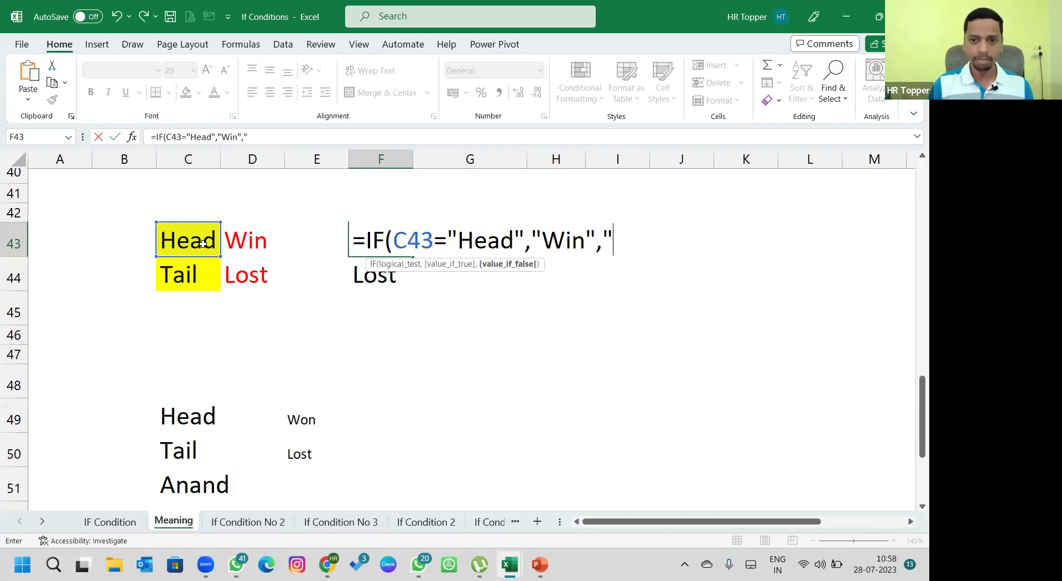
type("Lost\")")
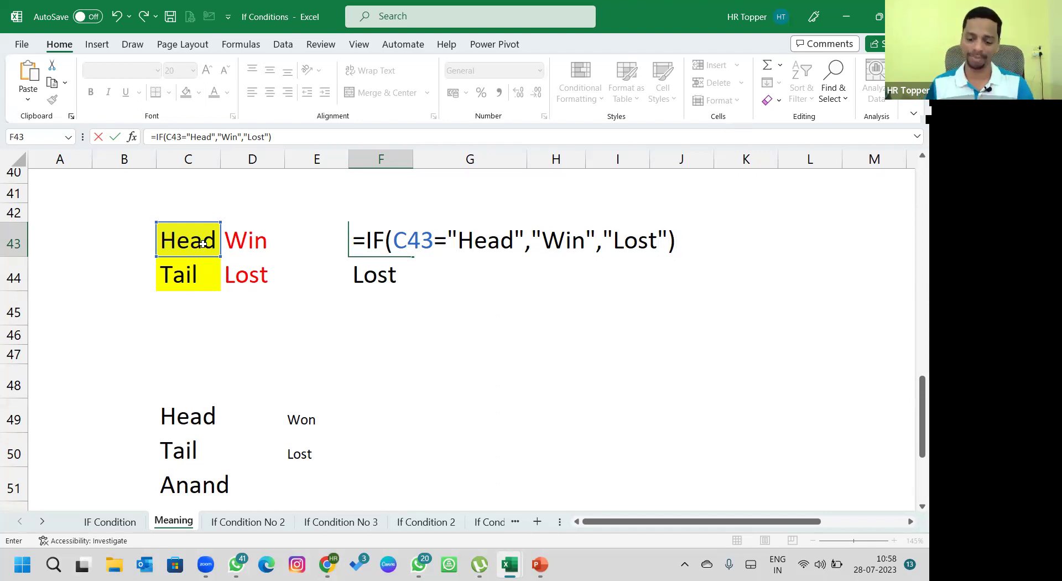
key("Return")
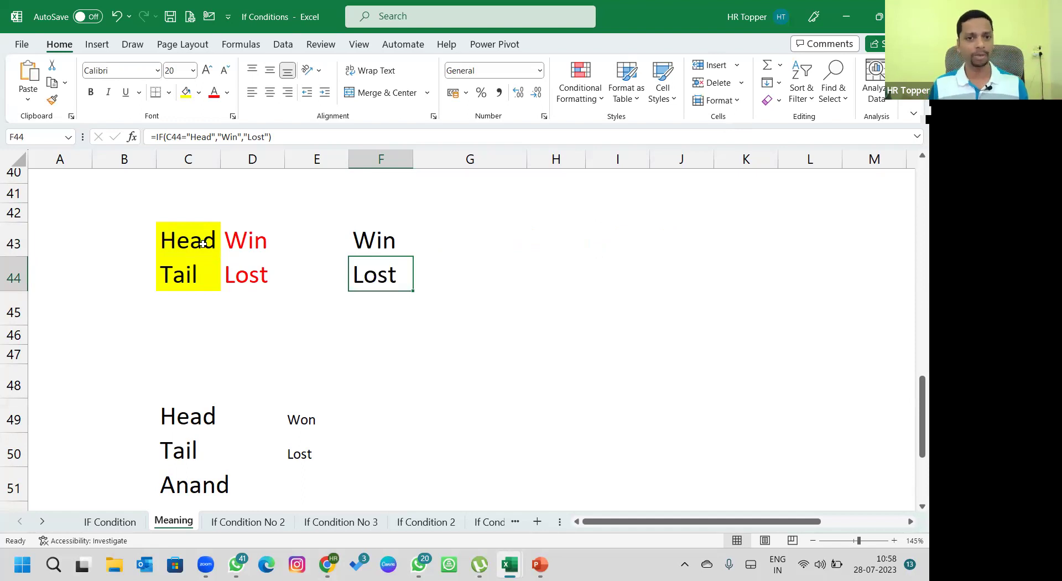
Swap the coin results to test the formulas, entering Tail in C43 and Head in C44
key("Up")
key("Left")
key("Left")
key("Left")
type("Tail")
key("Return")
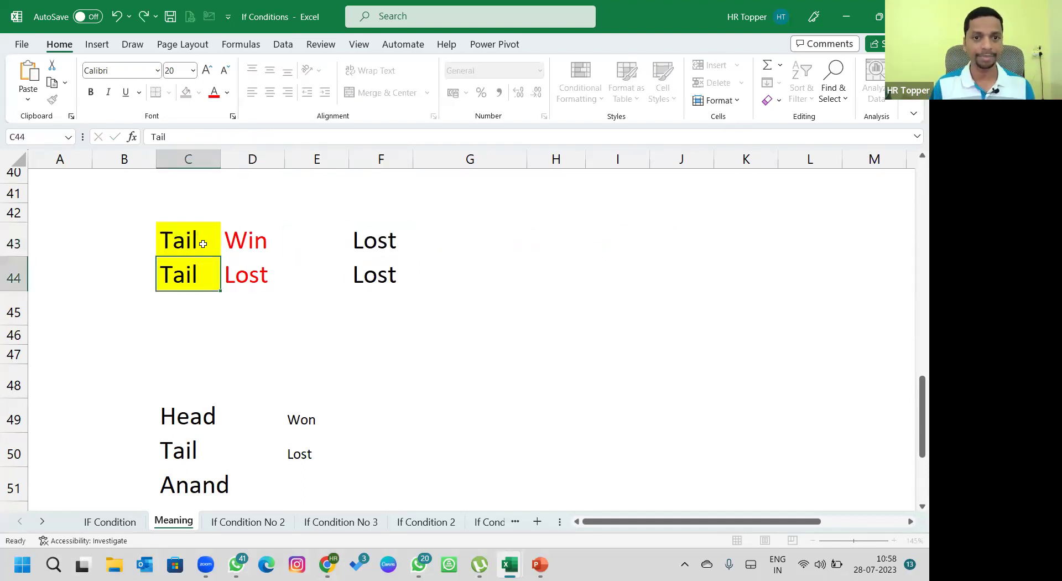
type("Head")
key("Return")
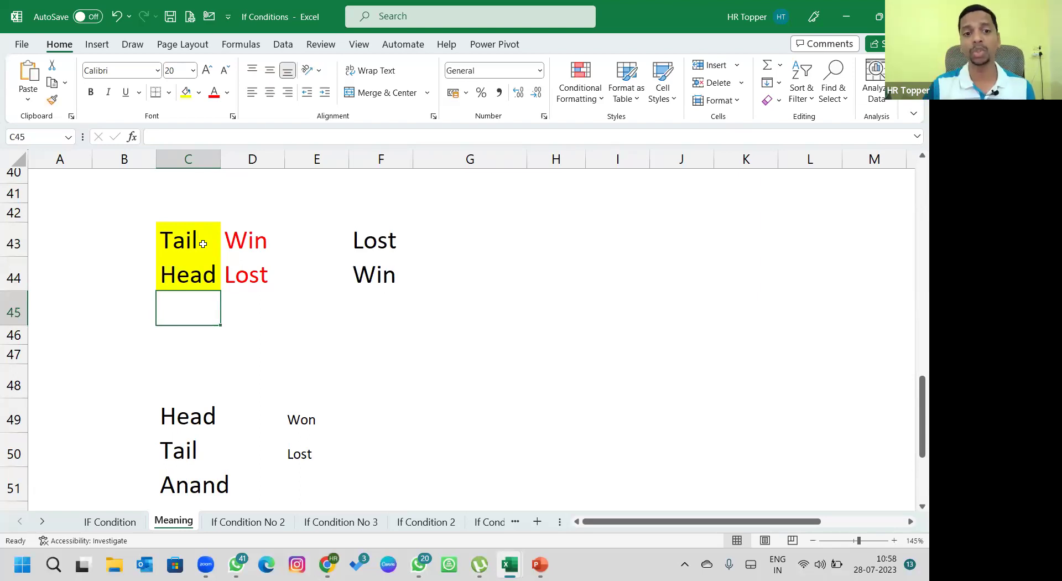
Replace the coin result in C44 with a person's first name and check the formula result in F44
key("Up")
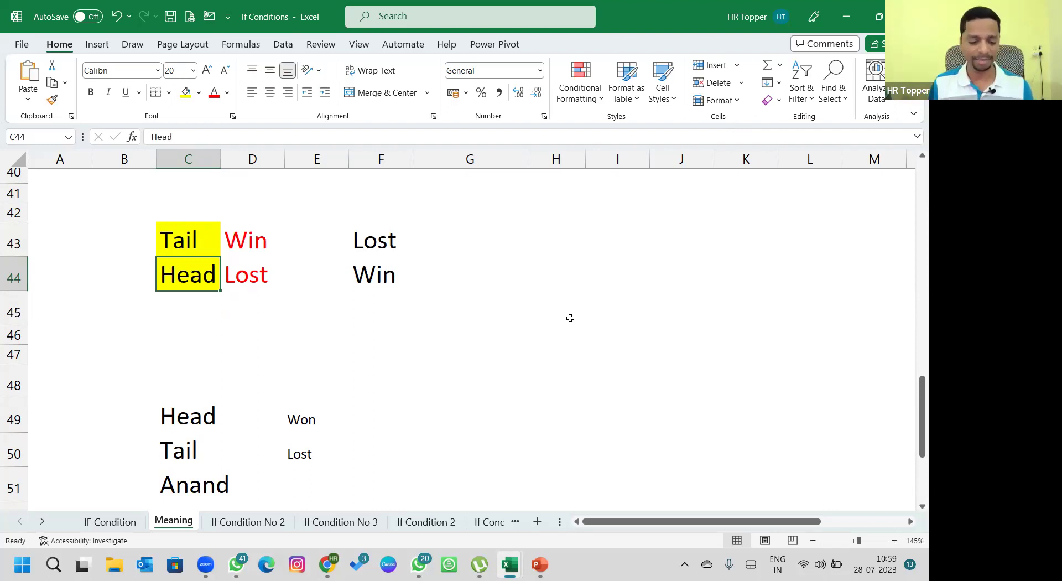
type("Straigh")
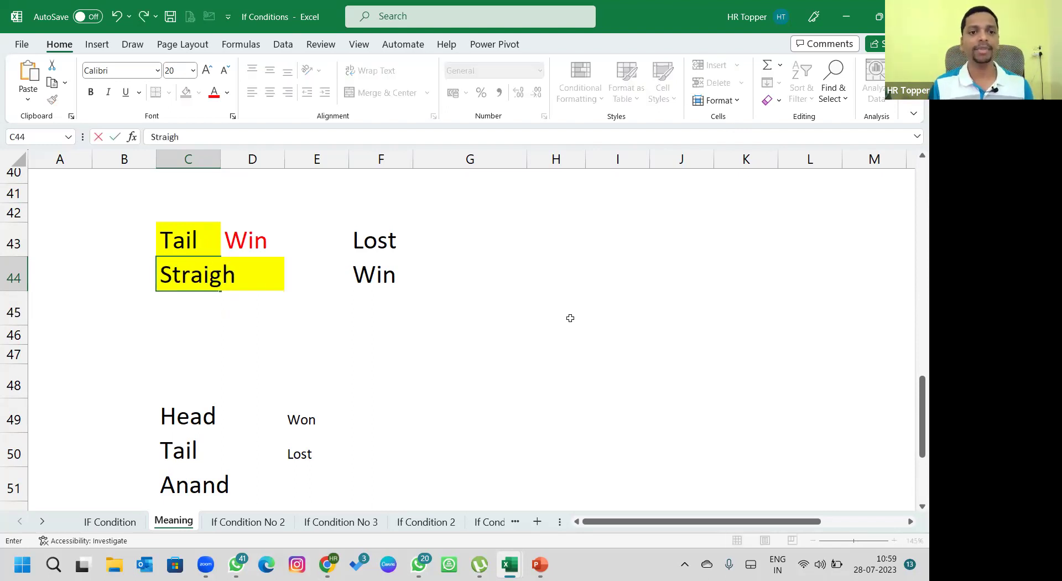
key("Escape")
type("Anand")
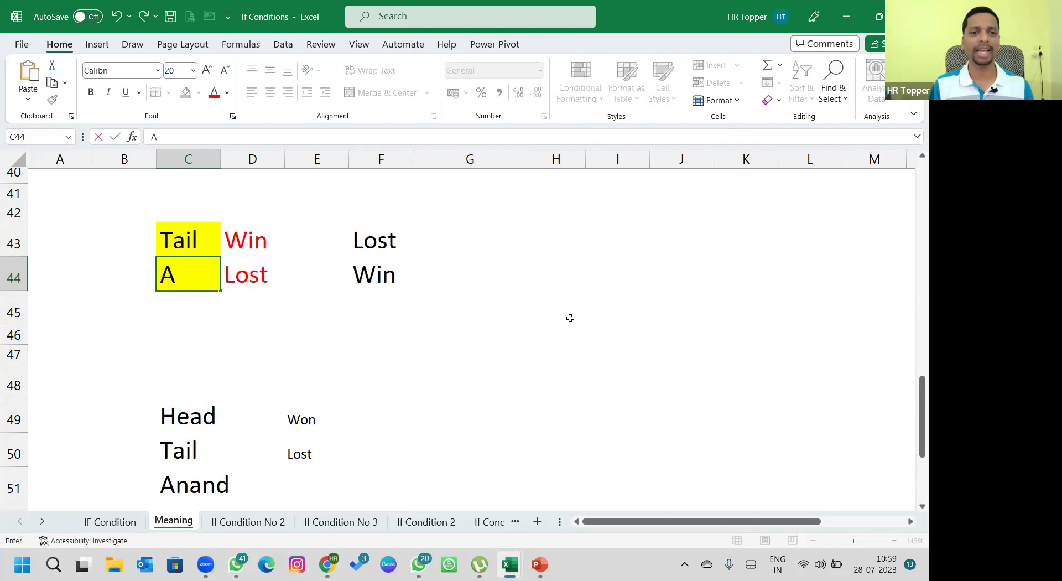
key("Return")
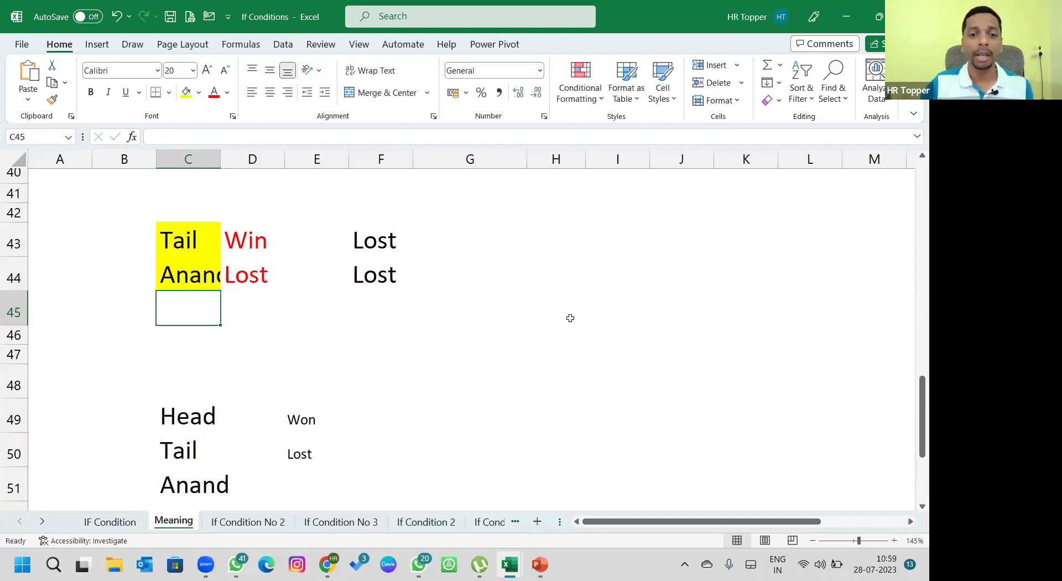
left_click(393, 281)
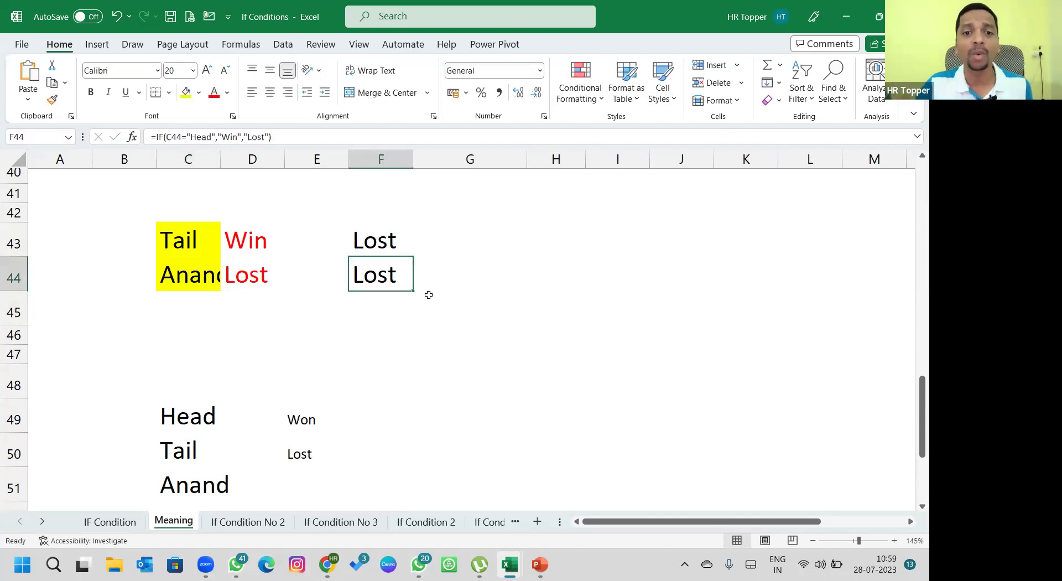
Test C44 with the random text dfjkadflkaklf in place of the name, and clear the cell again
left_click(188, 282)
key("Delete")
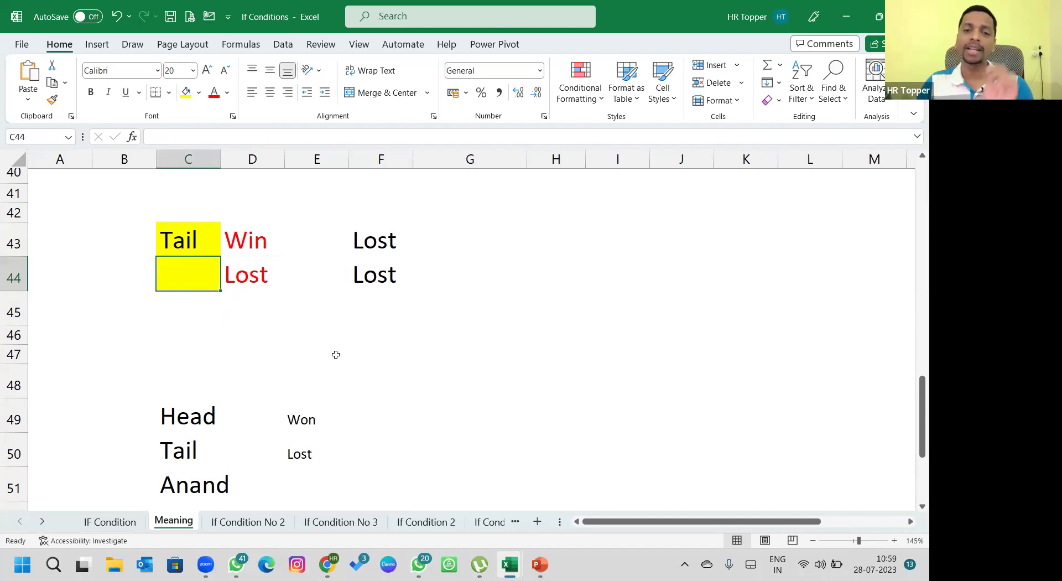
type("dfjkadflkaklf")
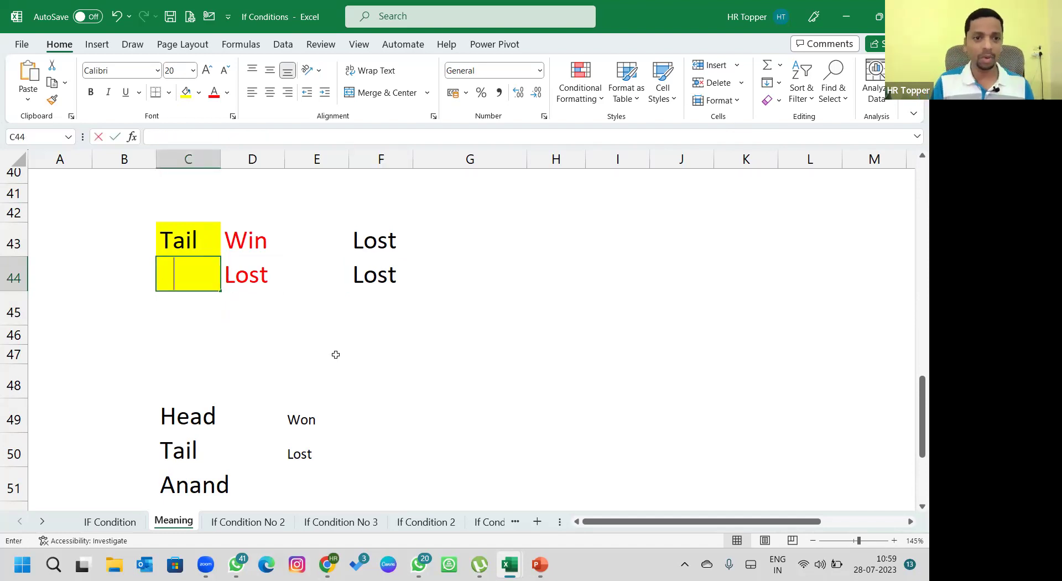
key("Return")
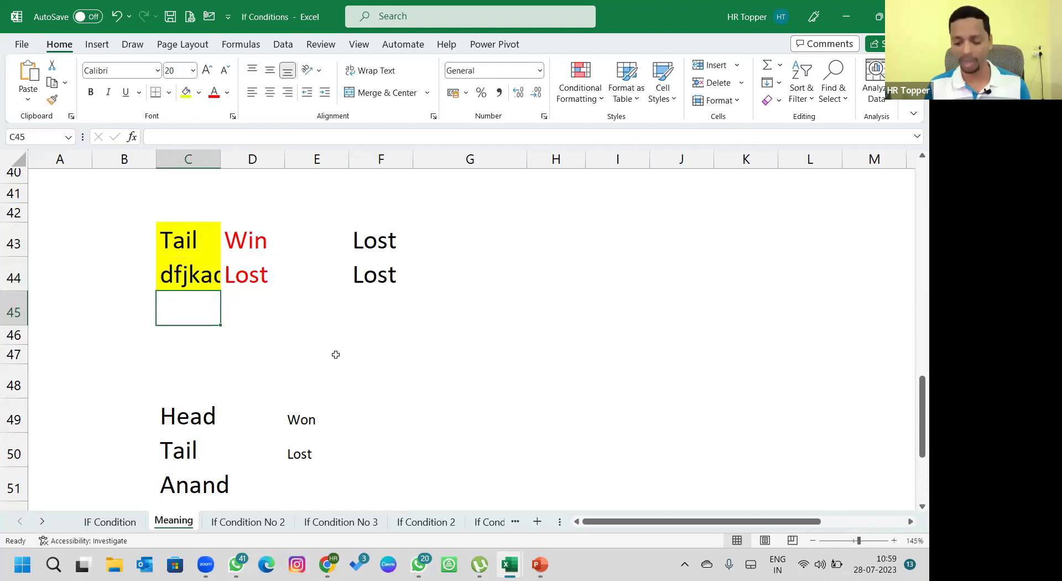
key("Up")
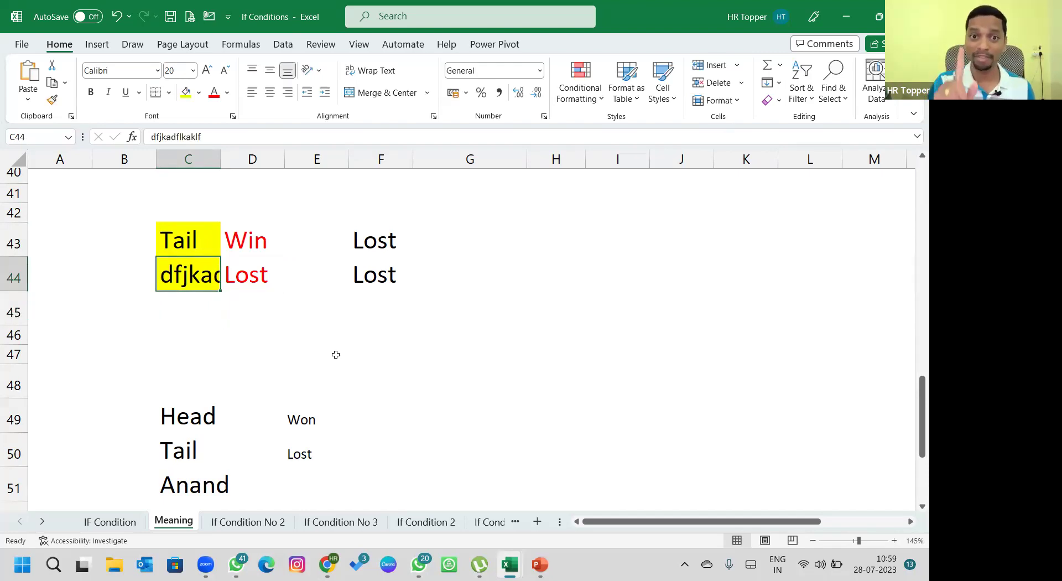
key("Delete")
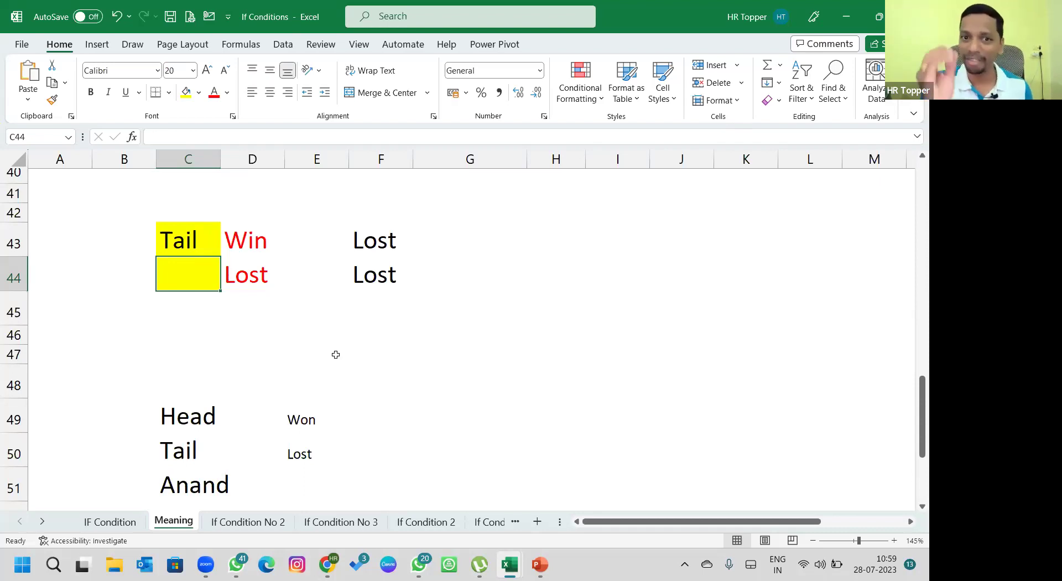
Examine how the logical test C44="Head" evaluates inside the IF formula in F44
left_click(390, 273)
key("F2")
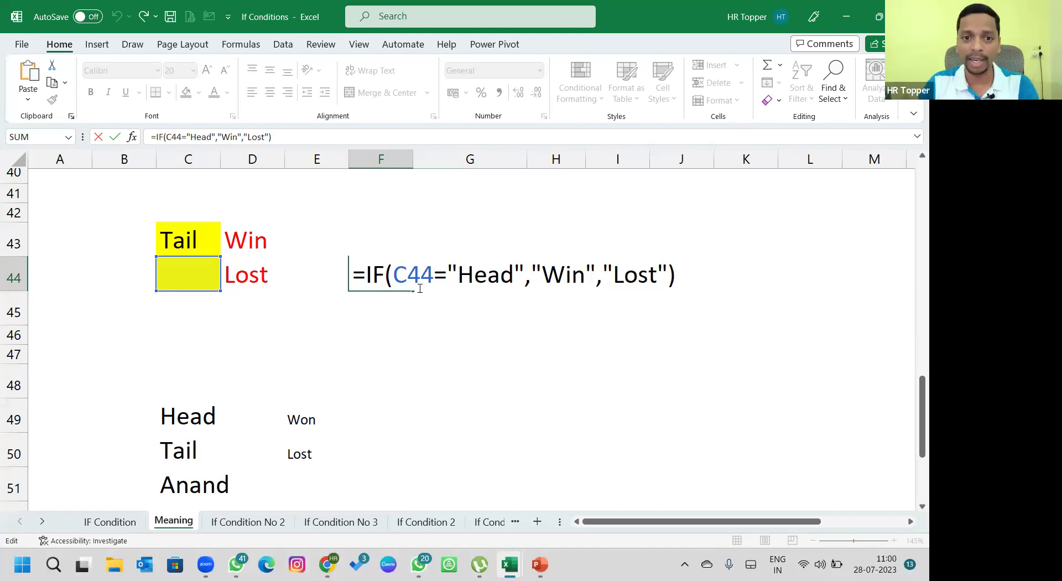
left_click_drag(524, 276, 393, 277)
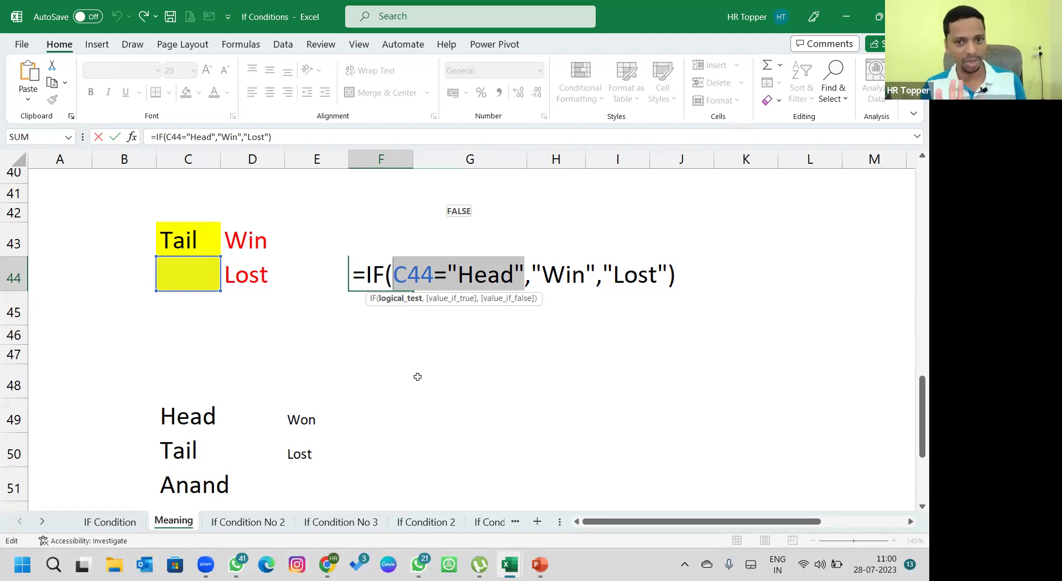
key("ctrl+Return")
Enter Head as the coin result in both C44 and C43
left_click(200, 283)
type("Head")
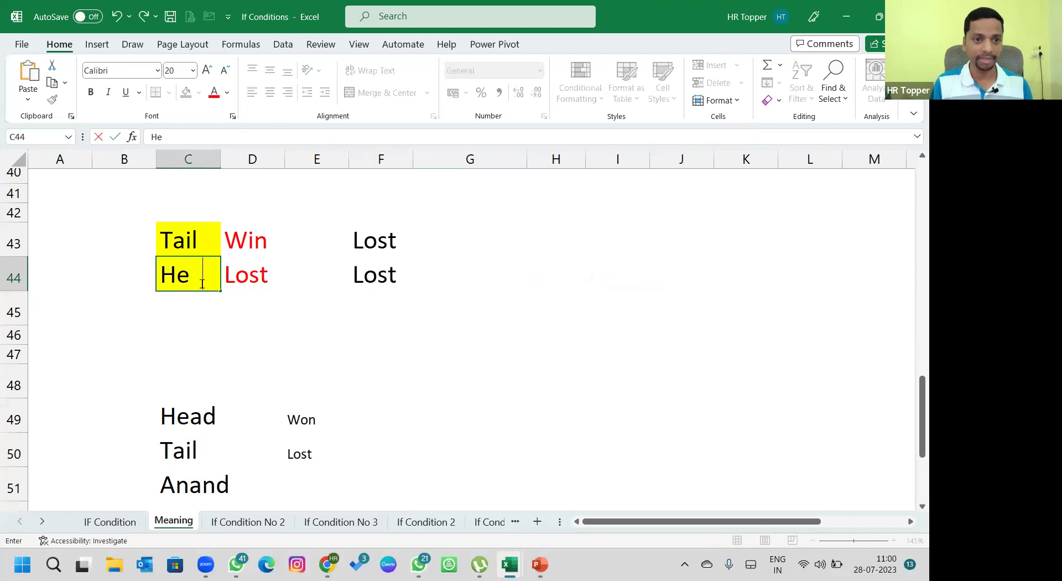
key("Return")
key("Up")
key("Up")
type("Head")
key("Return")
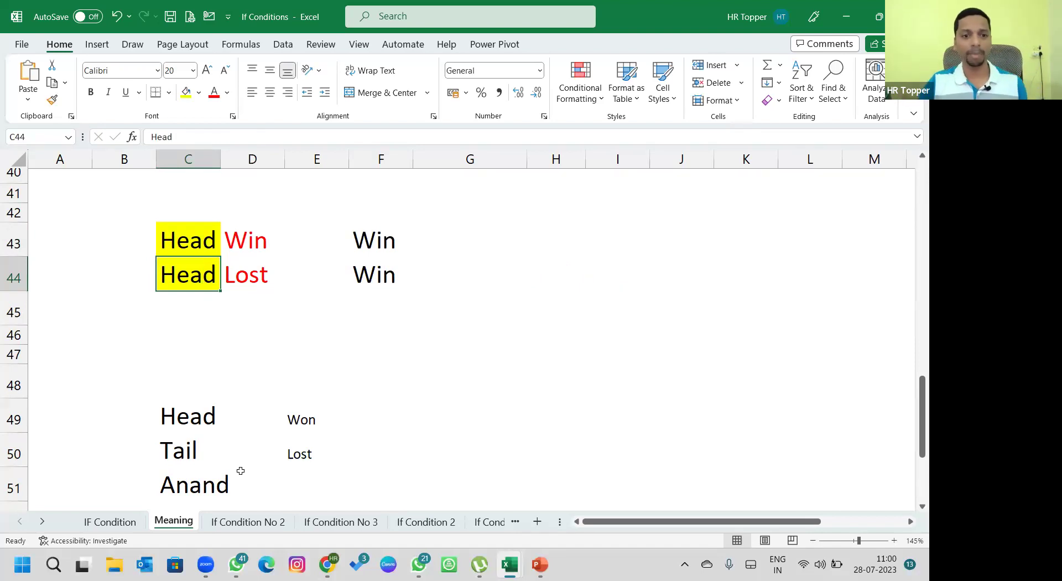
Replace the name in C51 with Still
scroll(232, 437, "down", 2)
left_click(209, 379)
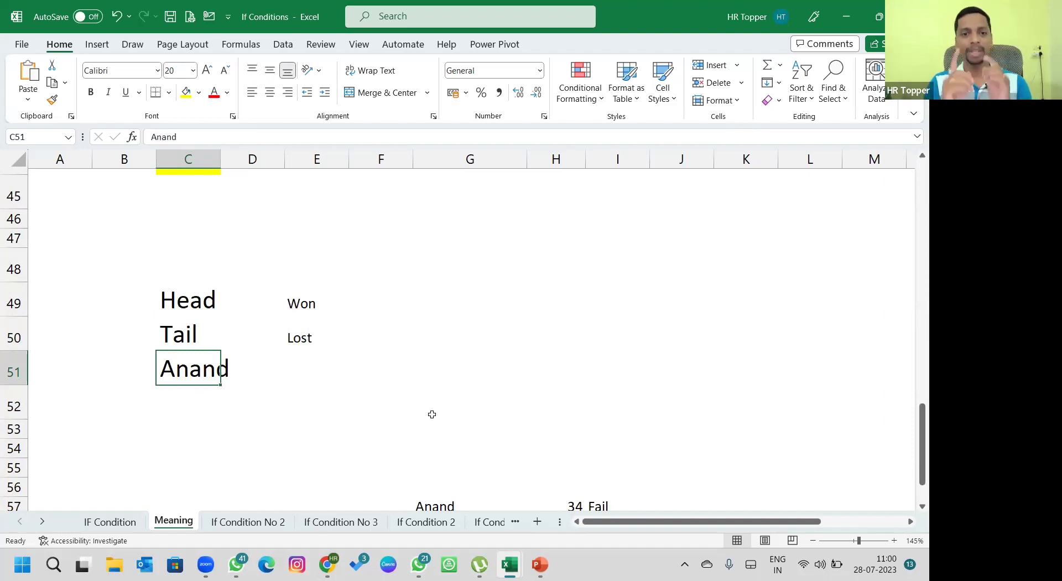
type("Still")
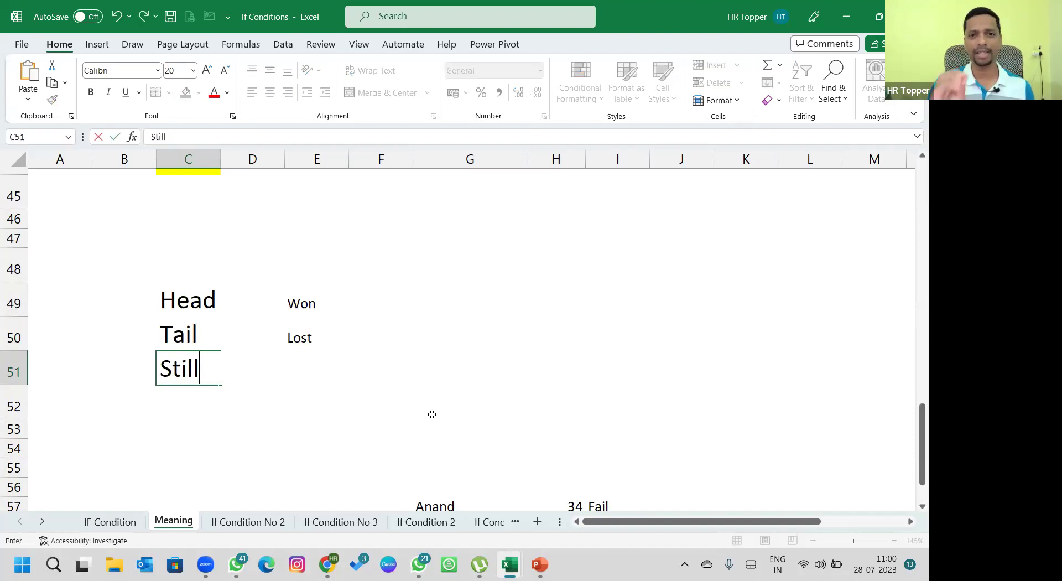
key("Tab")
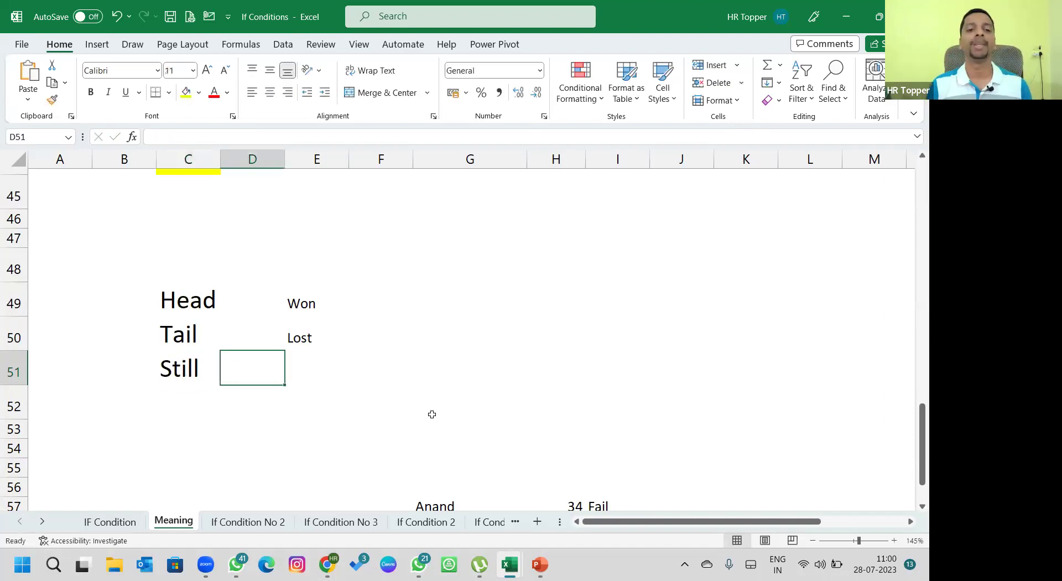
Start a new IF formula in E51 that tests whether C51 equals "Head" and returns "Win" when true
key("Right")
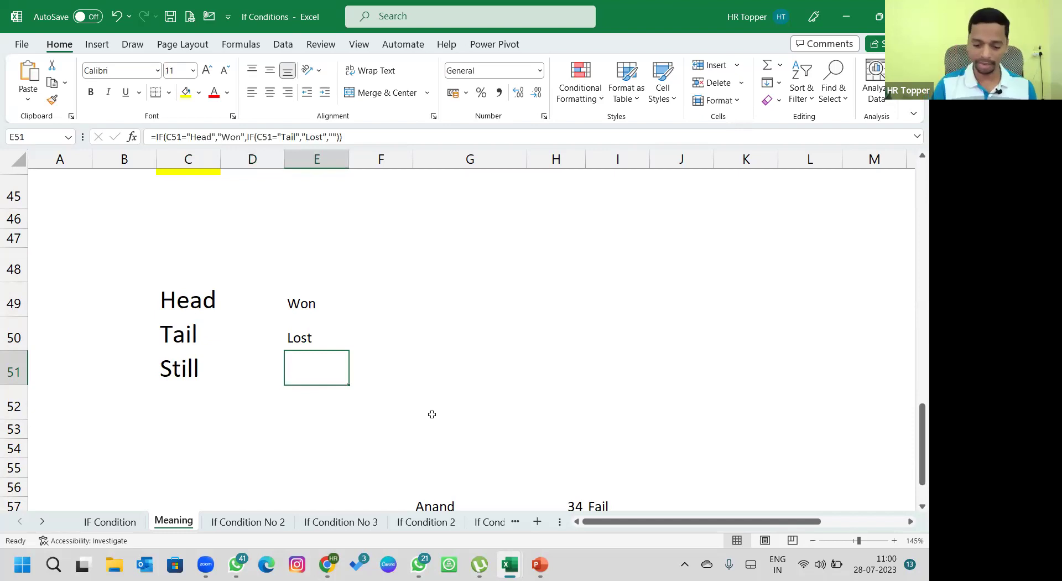
type("=IF(")
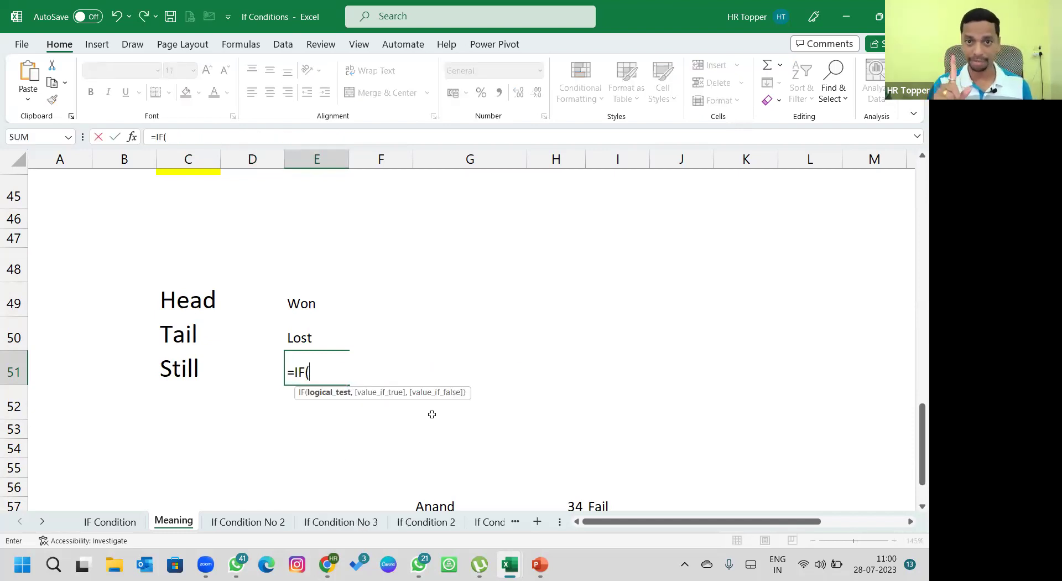
left_click(199, 369)
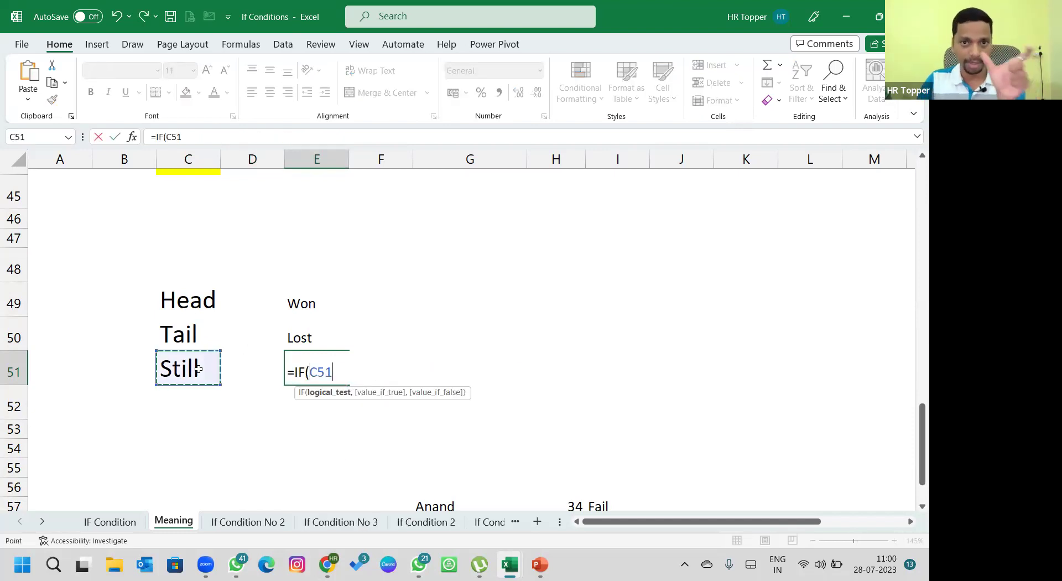
type("=")
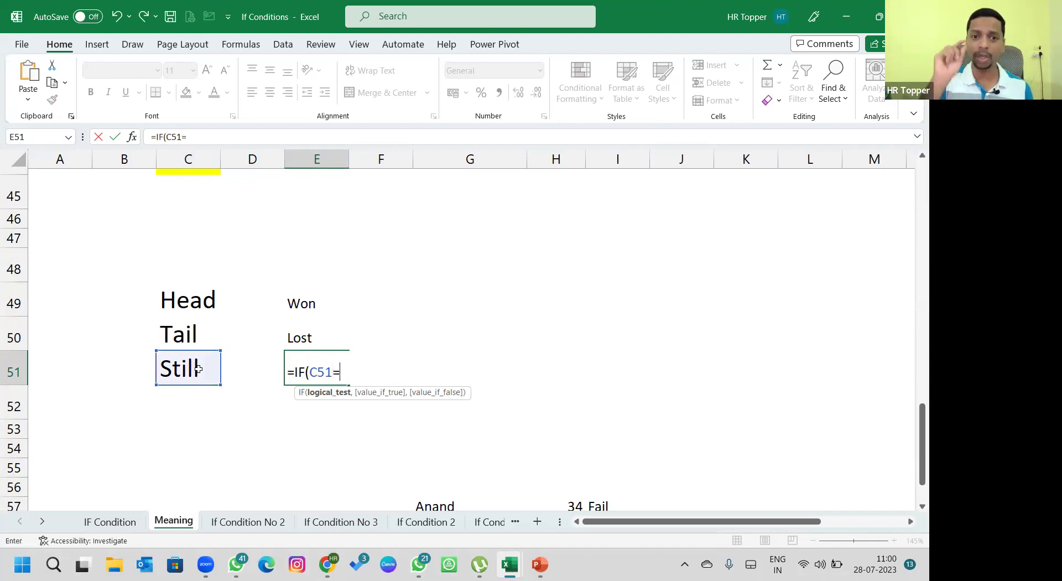
type("\"Head\",")
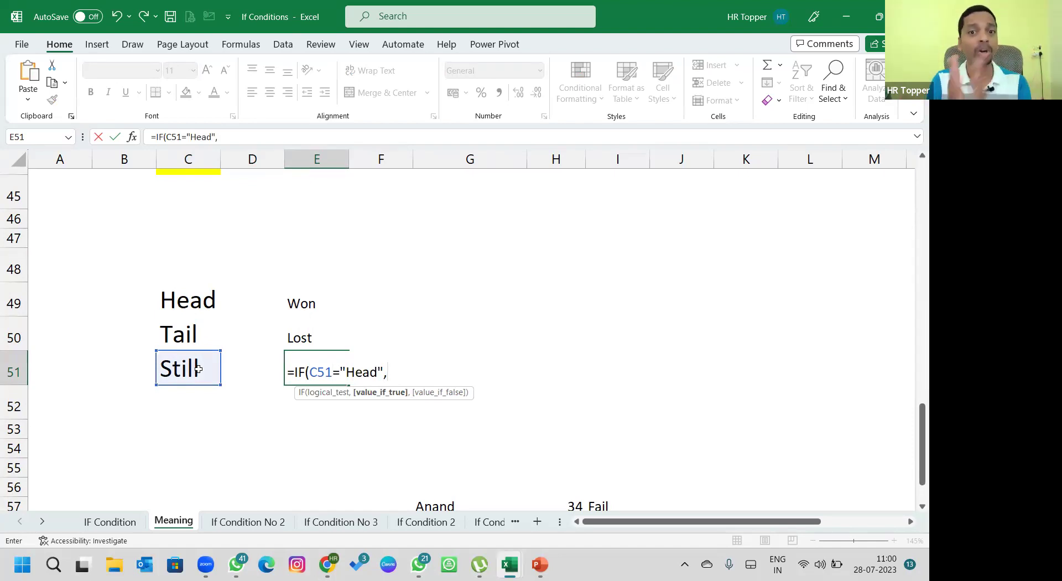
type("\"Wi")
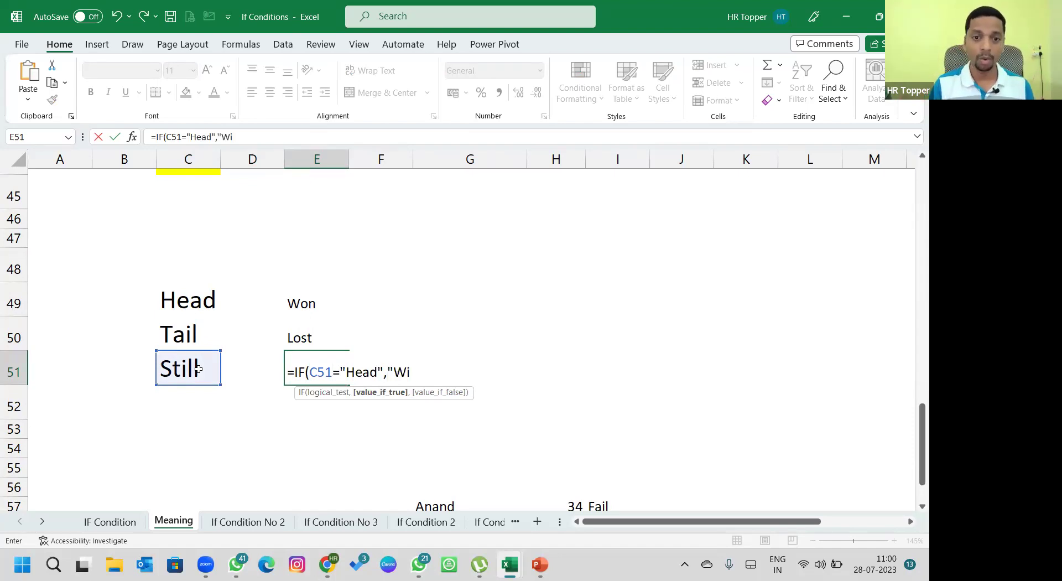
type("n\",")
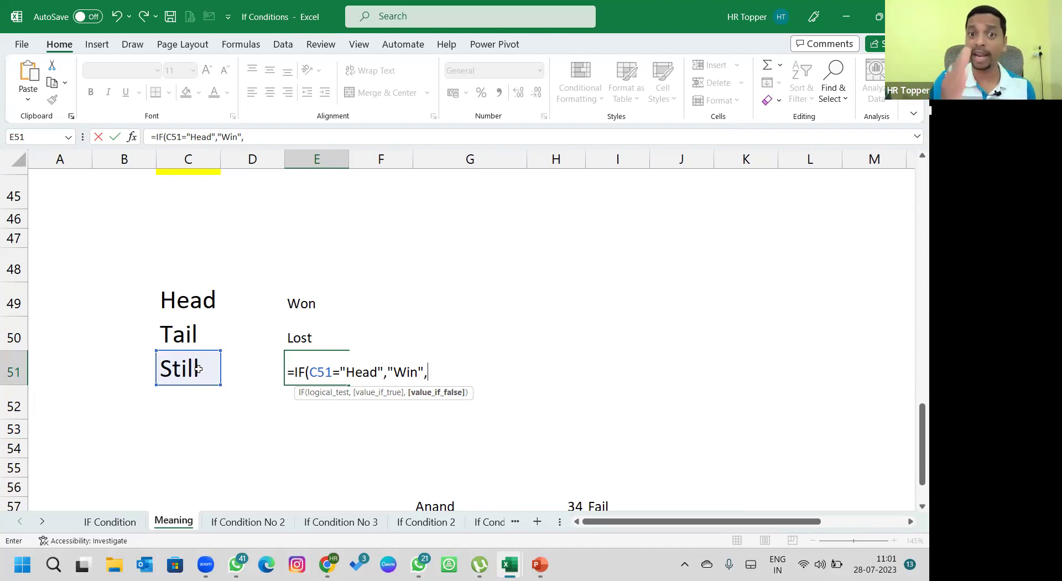
Nest a second IF as the false value, testing whether C51 equals "Tail" and returning "Lost" when true
type("if")
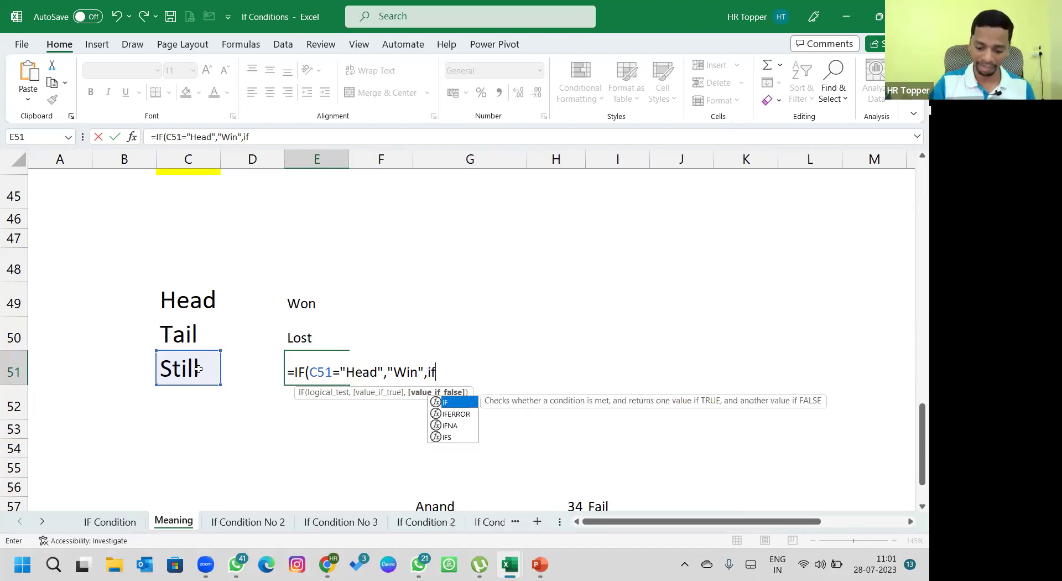
type("(")
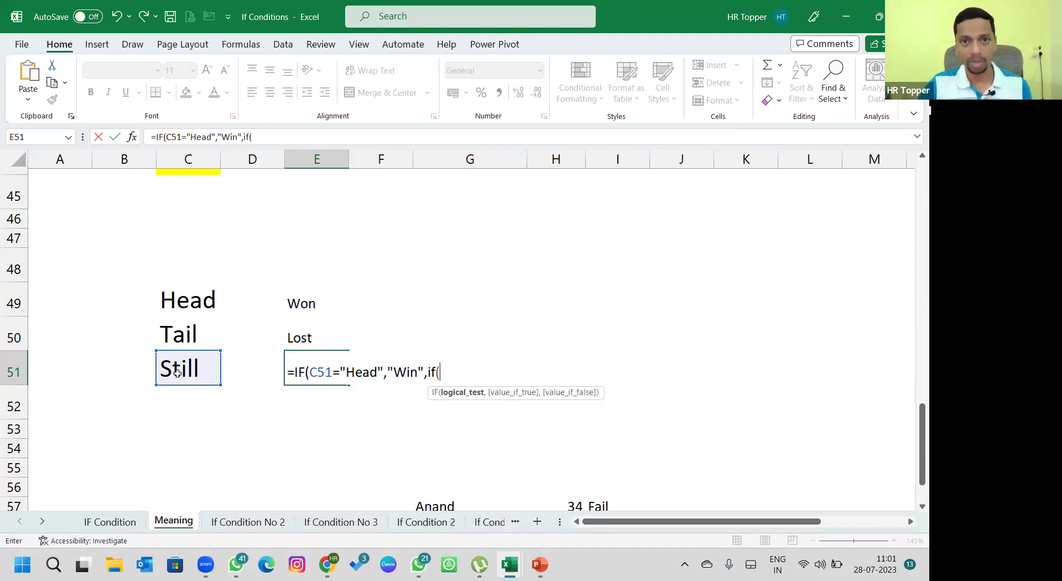
left_click(177, 371)
type("=")
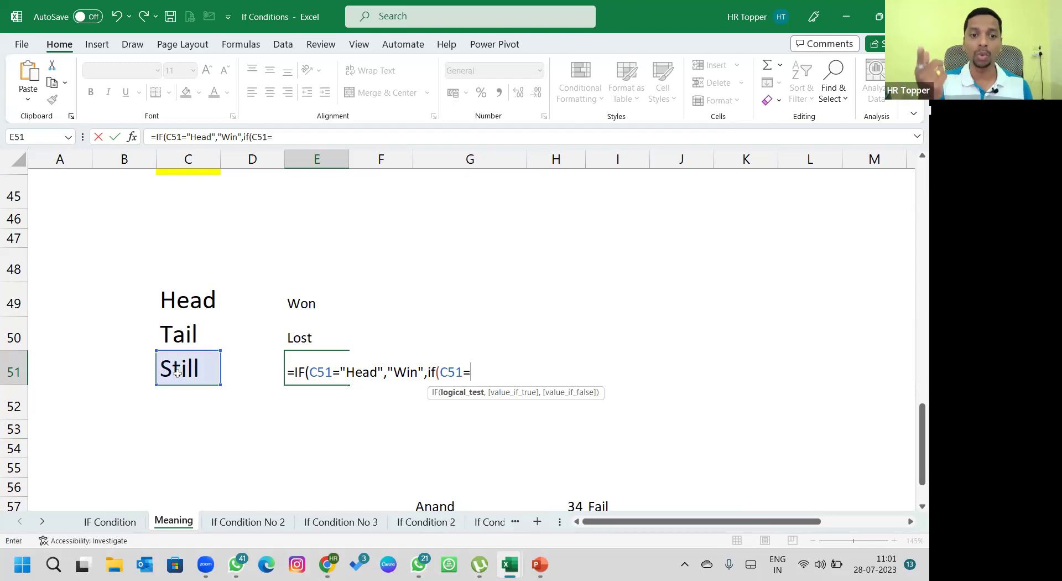
type("\"Tail")
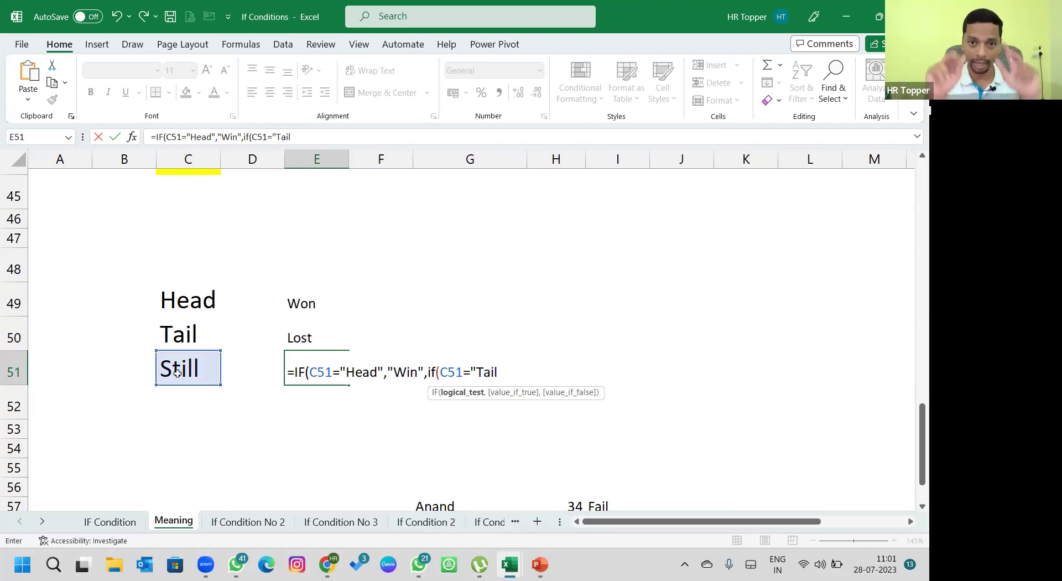
type("\",")
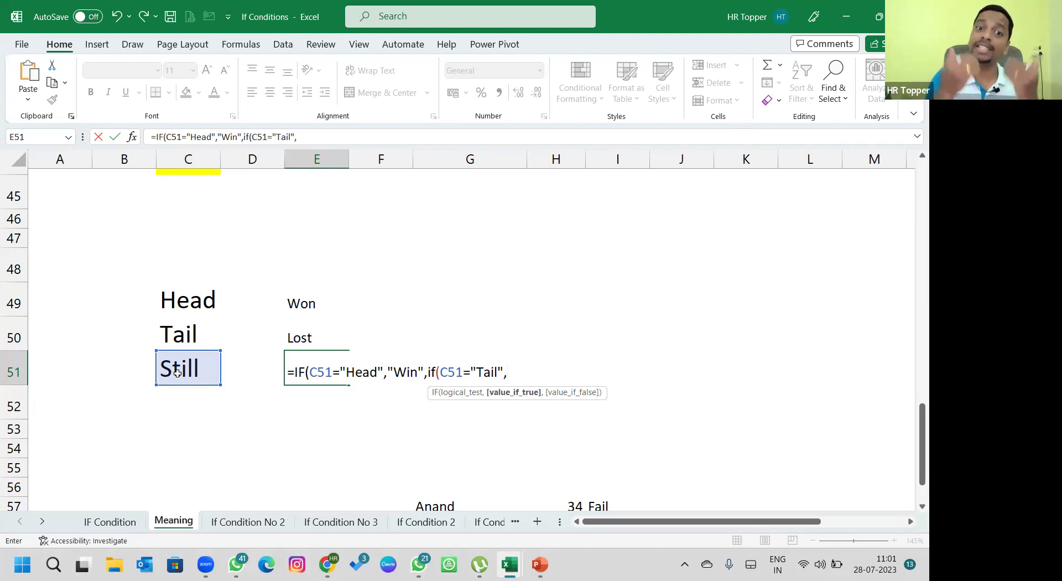
type("\"Lost\",")
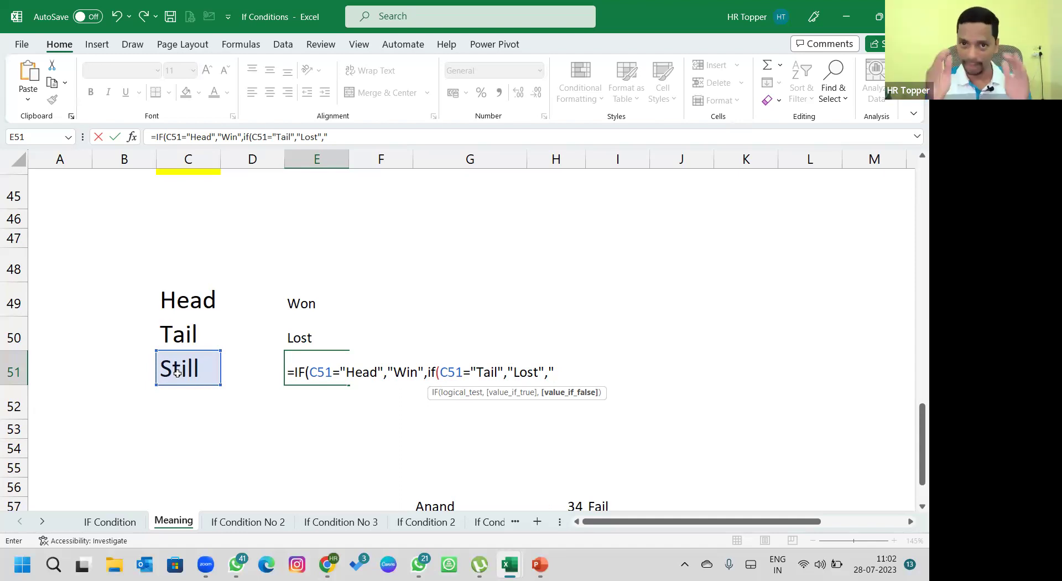
Complete the nested IF formula in E51 with "Re Do It" as the result for any other entry
type("\"")
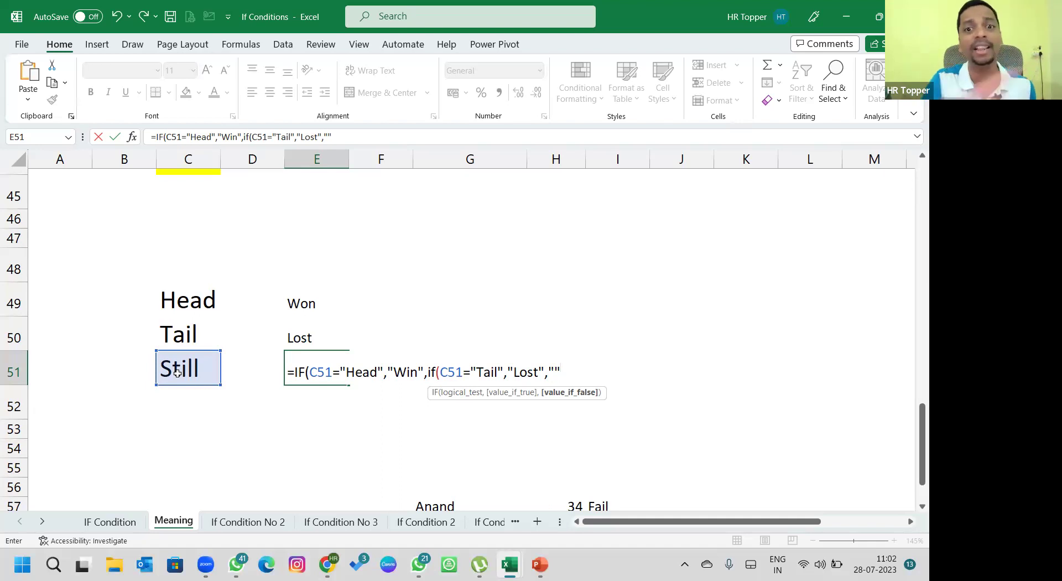
key("BackSpace")
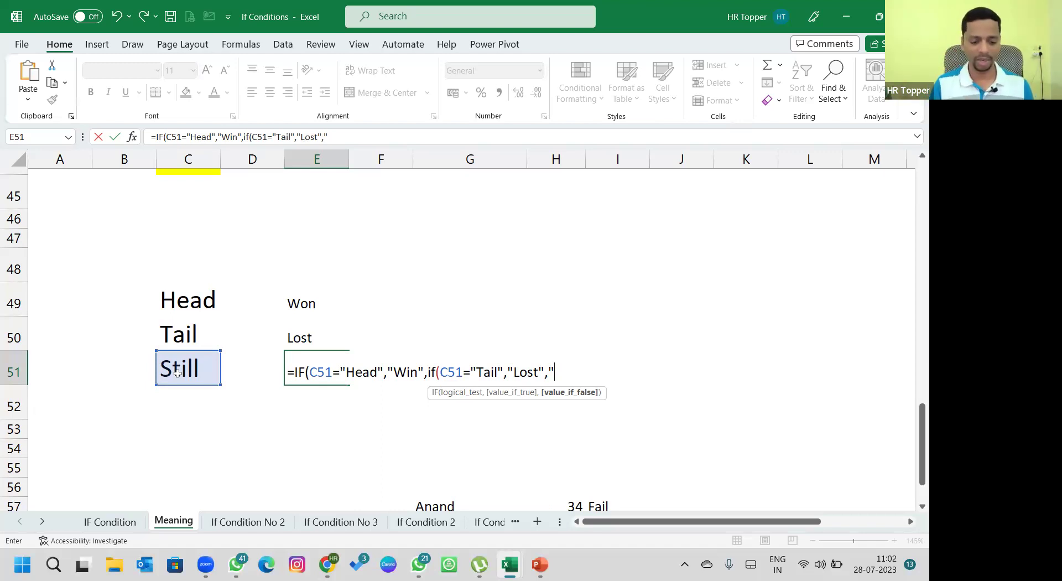
type("R")
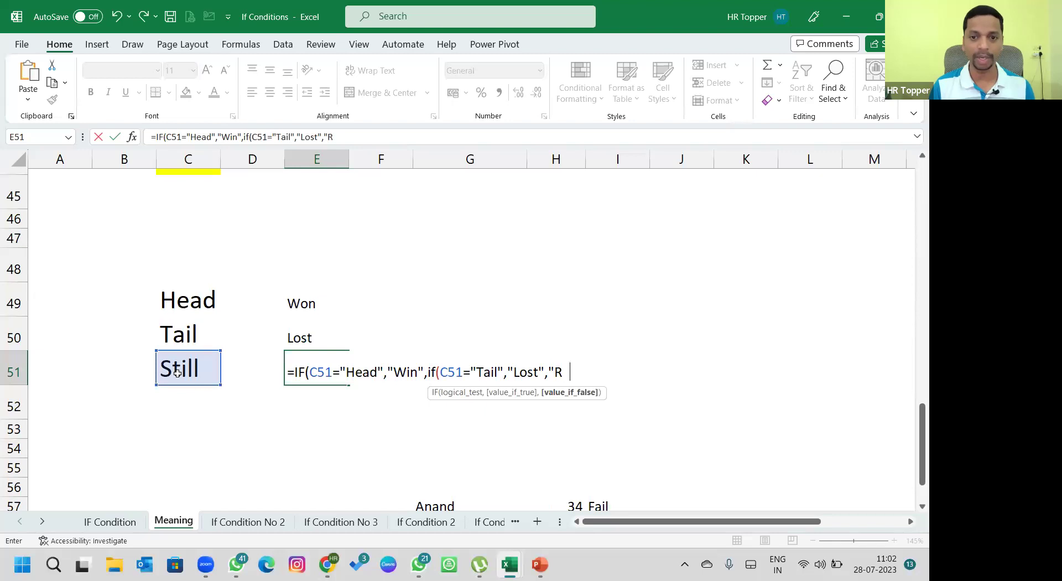
type("e Do It\"")
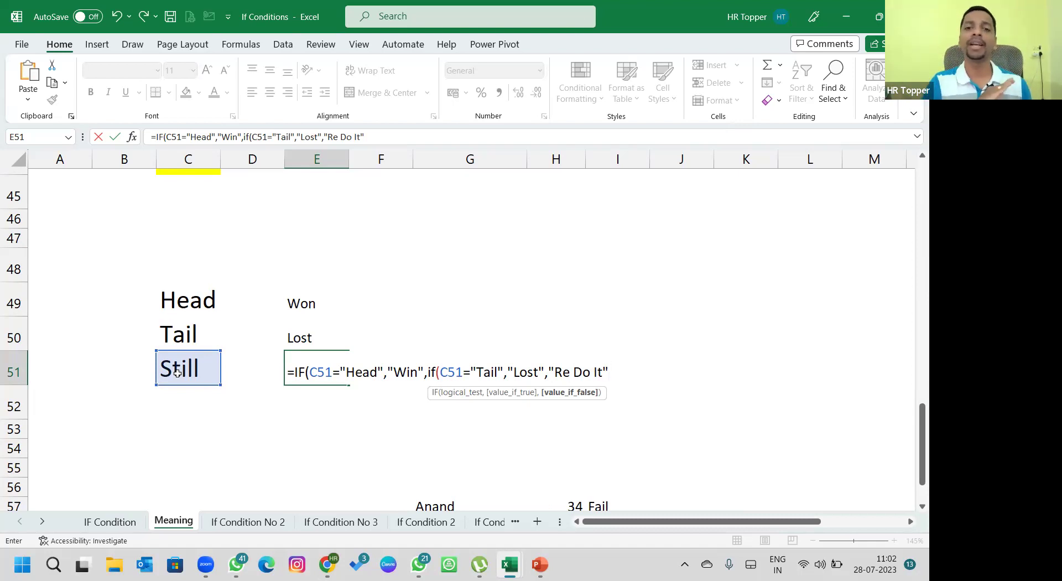
type(")")
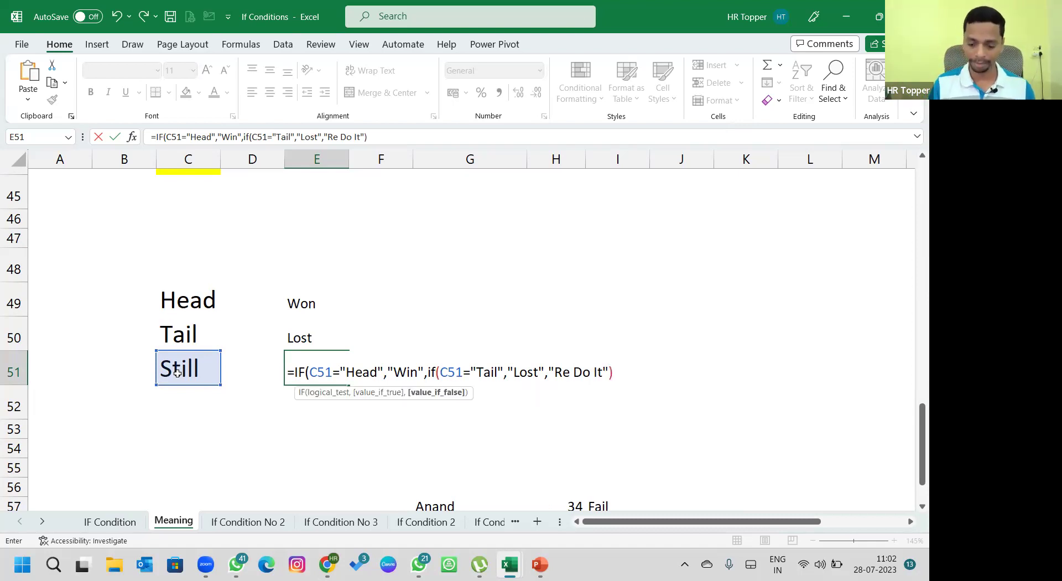
key("Return")
key("Return")
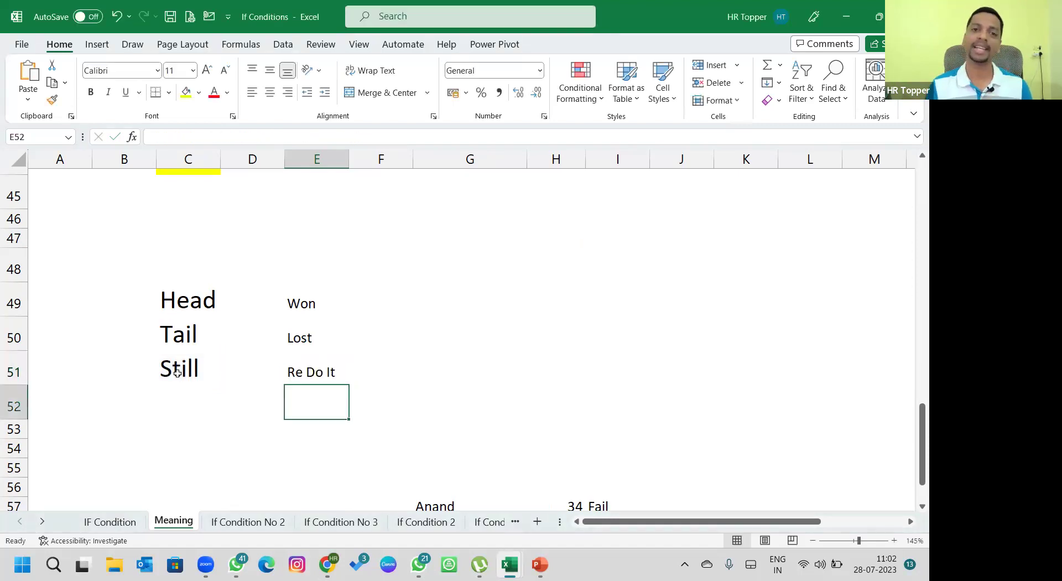
Test the nested IF formula by entering Head and then Tail in C51
key("Up")
key("Left")
key("Left")
type("Head")
key("Return")
key("Up")
type("Tail")
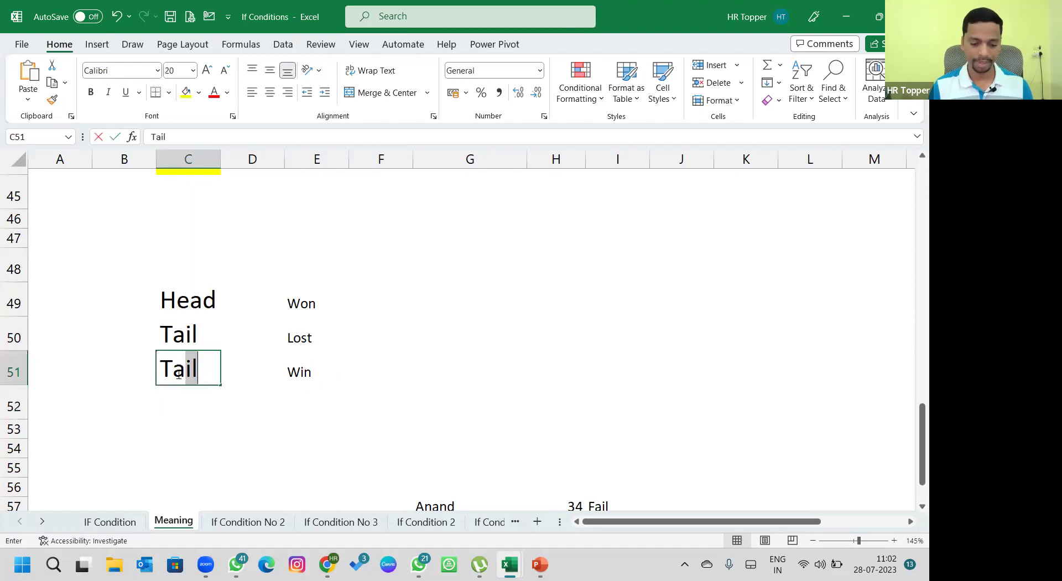
key("Return")
Test C51 with a person's first name and with the cell cleared
key("Up")
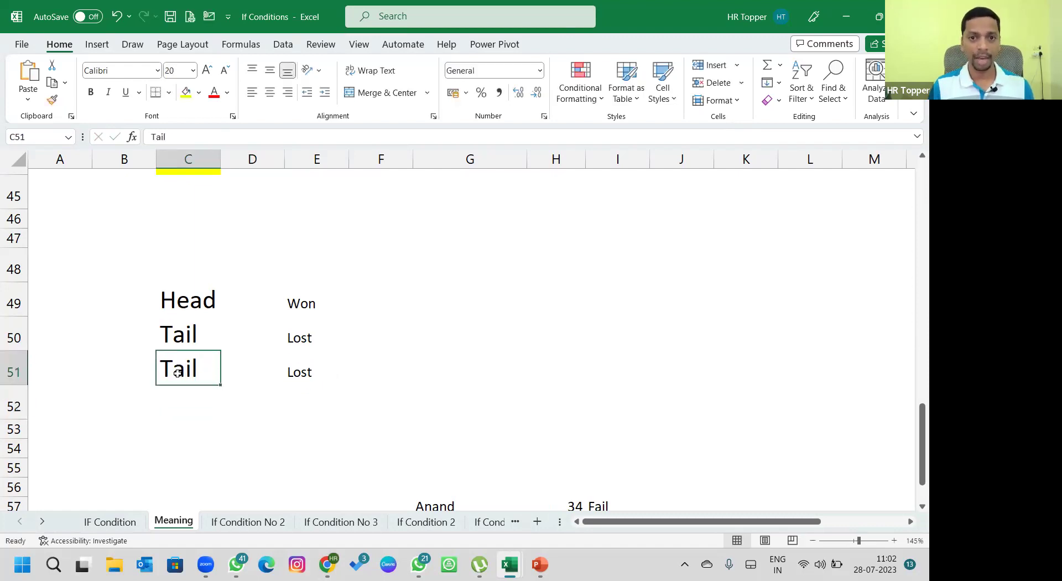
type("anand")
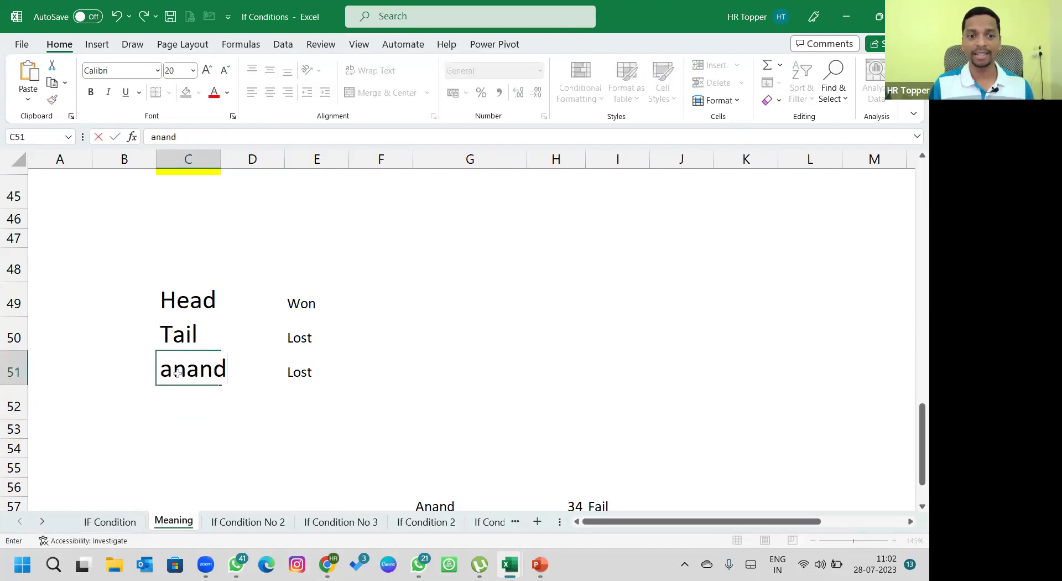
key("Return")
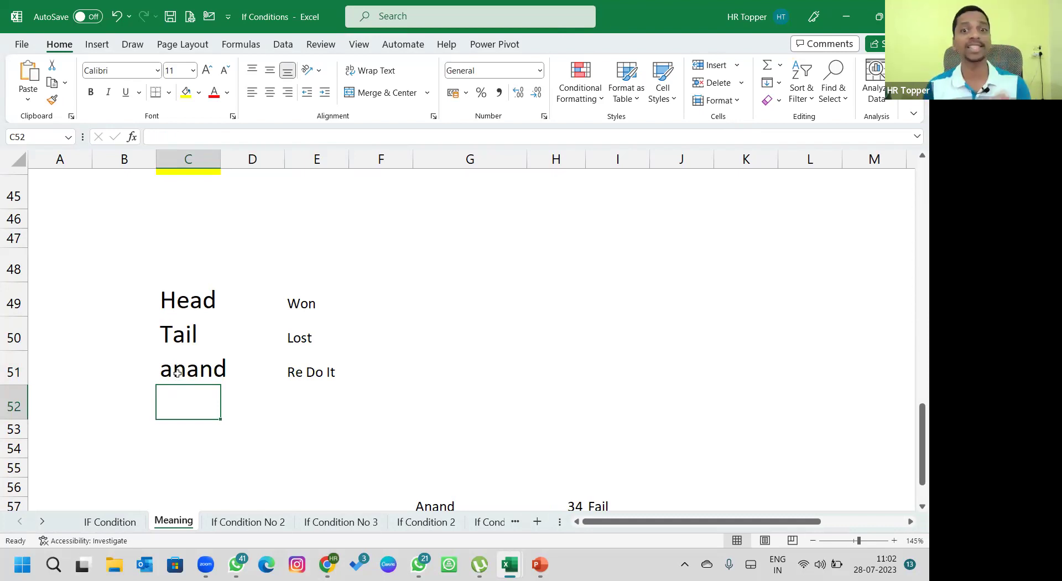
left_click(177, 373)
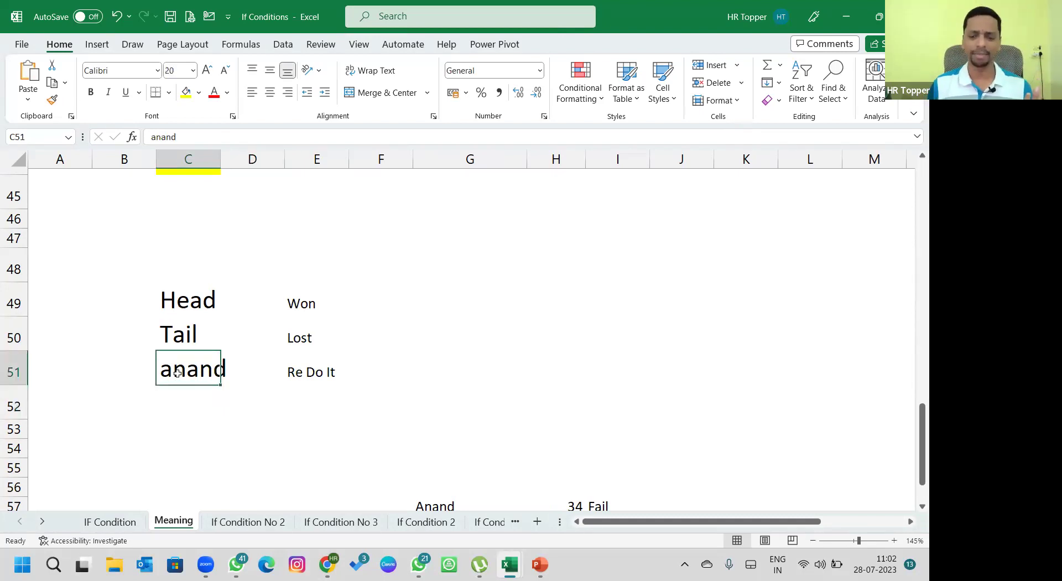
key("Delete")
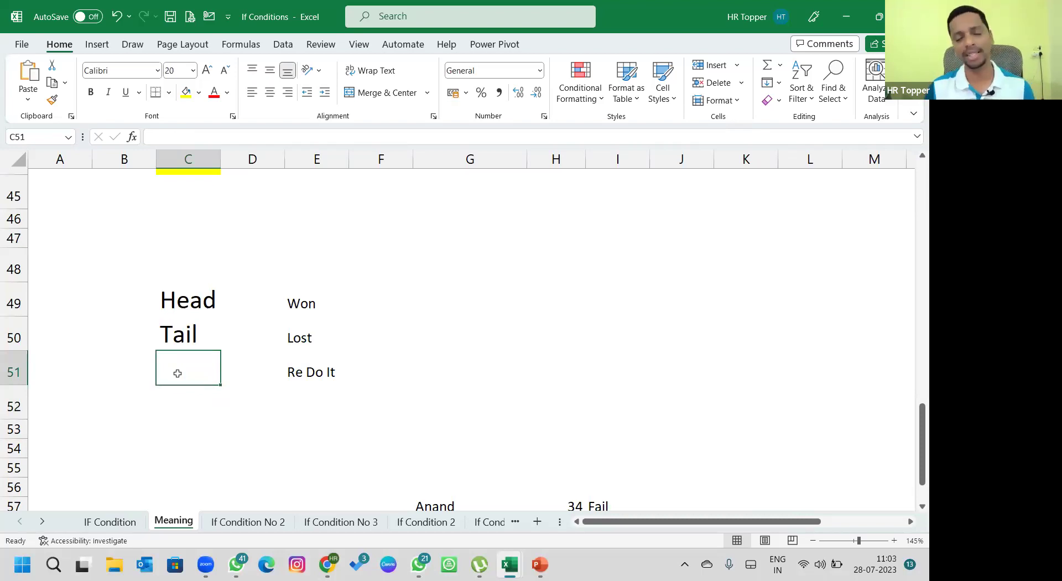
Undo the test entries in C51 back to Still
key("ctrl+z")
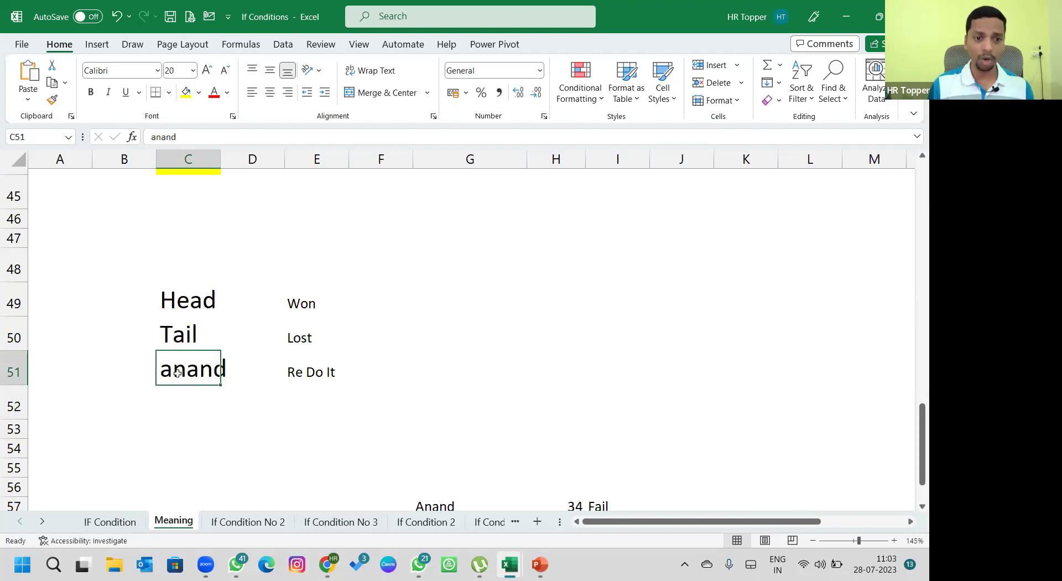
key("ctrl+z")
key("ctrl+z")
key("ctrl+z")
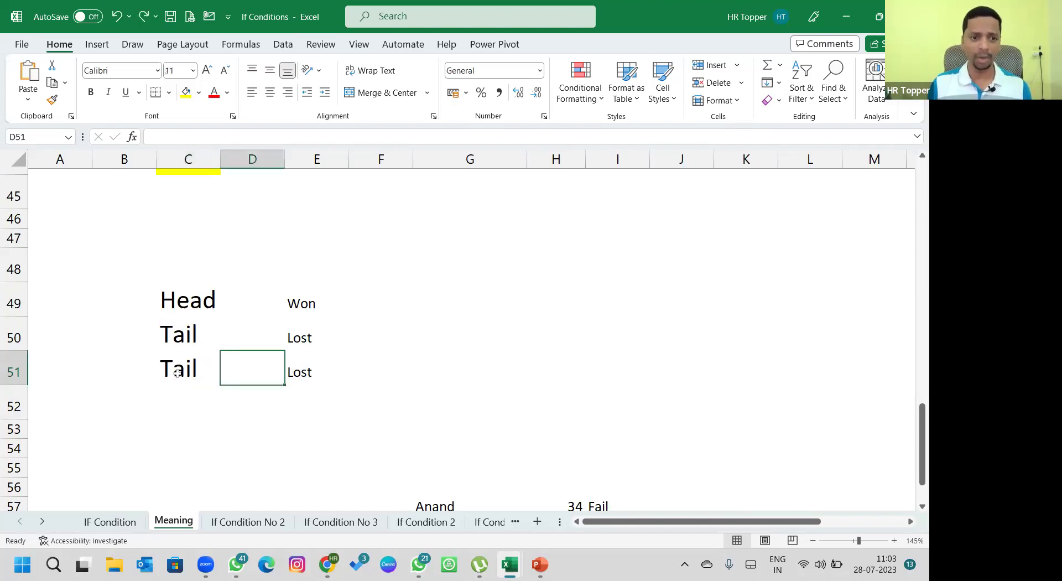
key("ctrl+z")
key("ctrl+z")
key("ctrl+z")
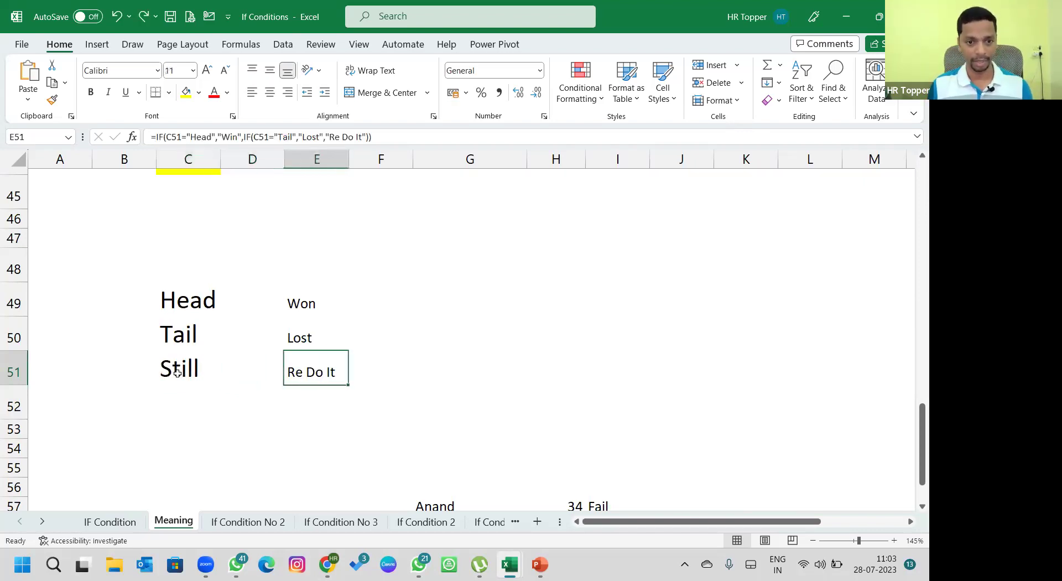
Replace the "Re Do It" fallback in E51's formula with a third nested IF that returns "Re Do It" when C51 equals "Still"
key("F2")
key("BackSpace")
key("BackSpace")
key("BackSpace")
key("BackSpace")
key("BackSpace")
key("BackSpace")
key("BackSpace")
key("BackSpace")
key("BackSpace")
key("BackSpace")
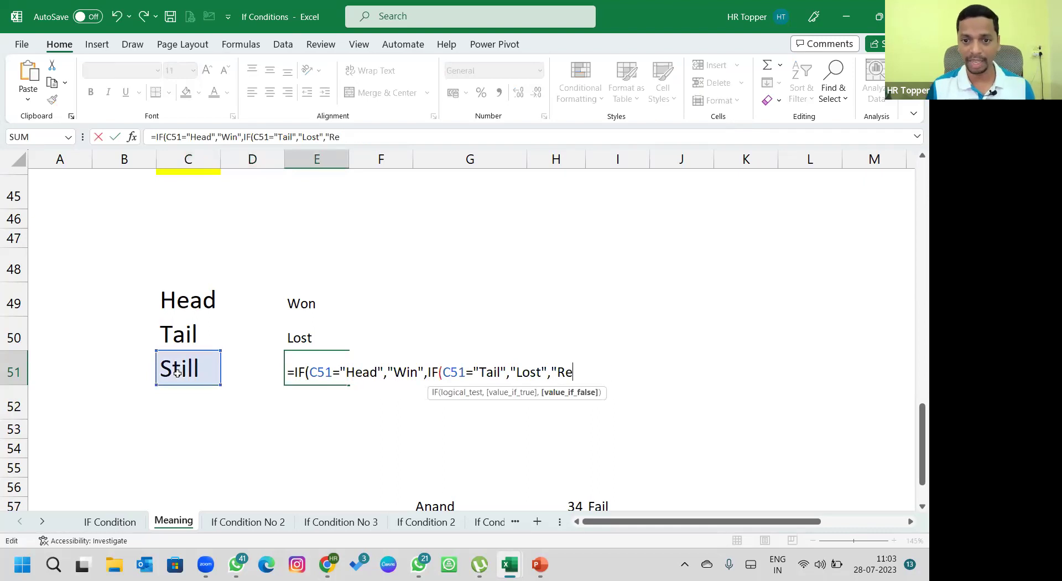
type("if(")
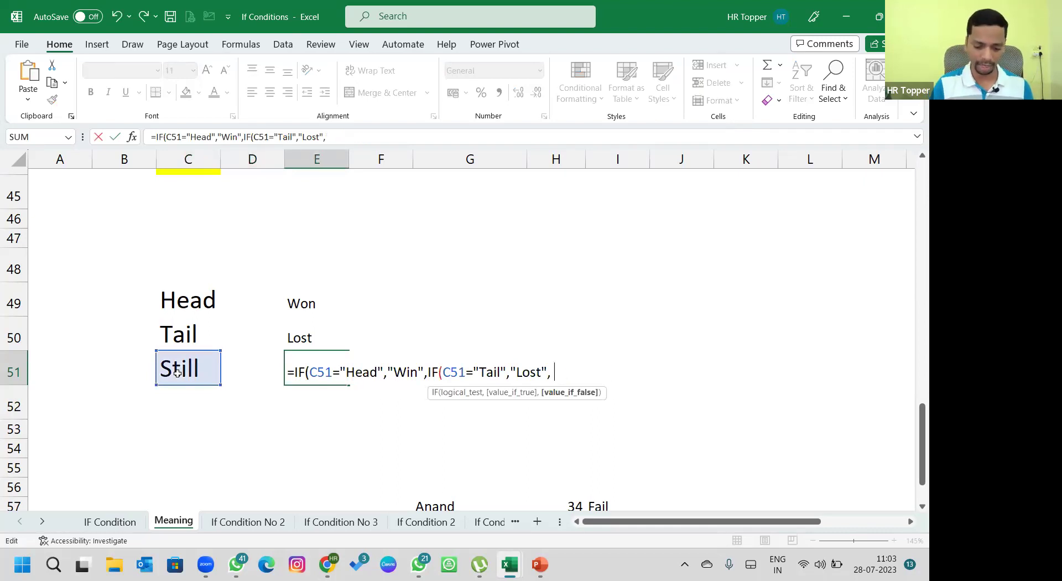
left_click(198, 377)
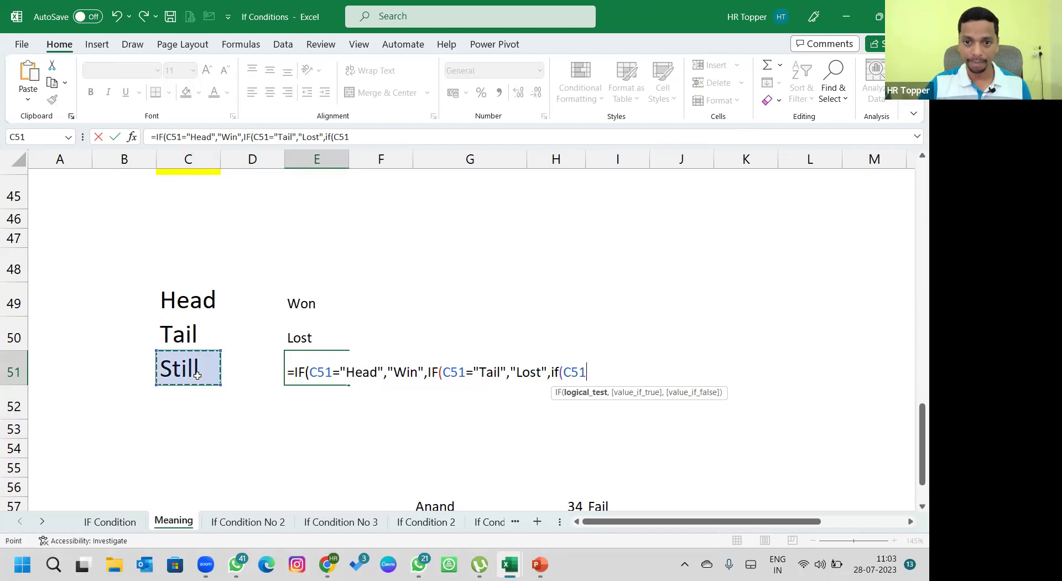
type("=\"Stil")
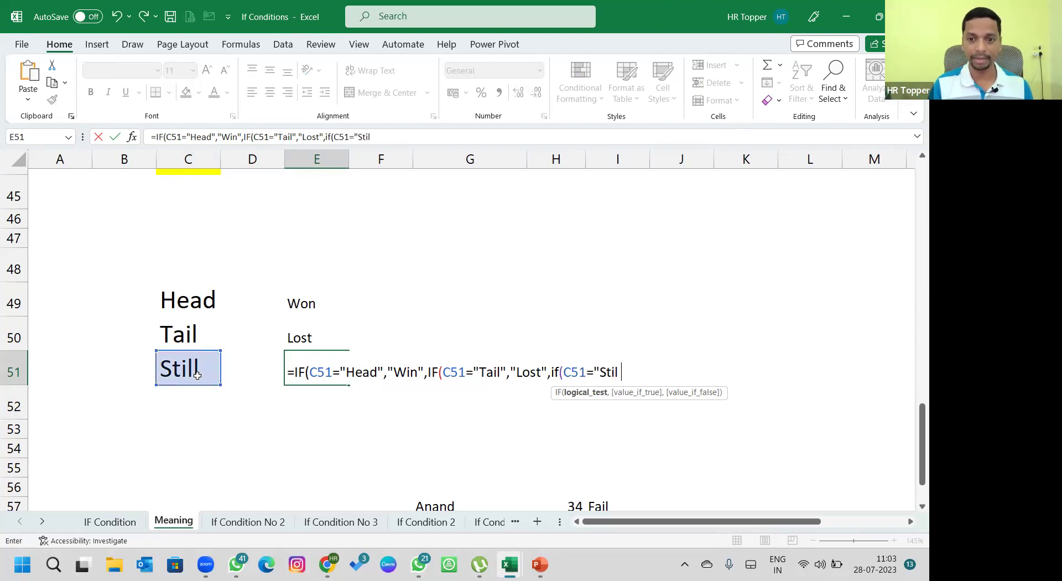
type("l\",")
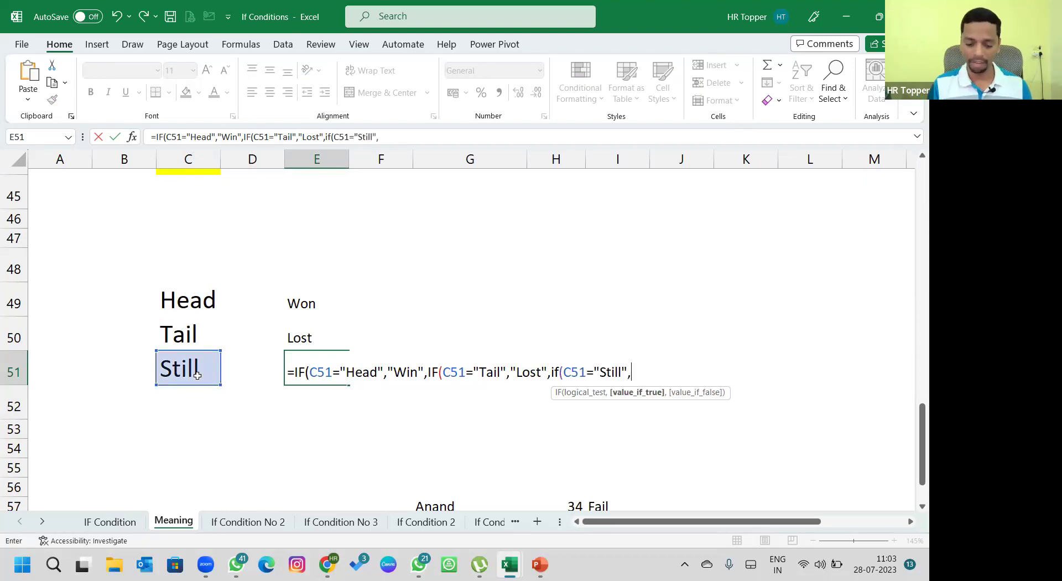
type("\"Re Do It\")")
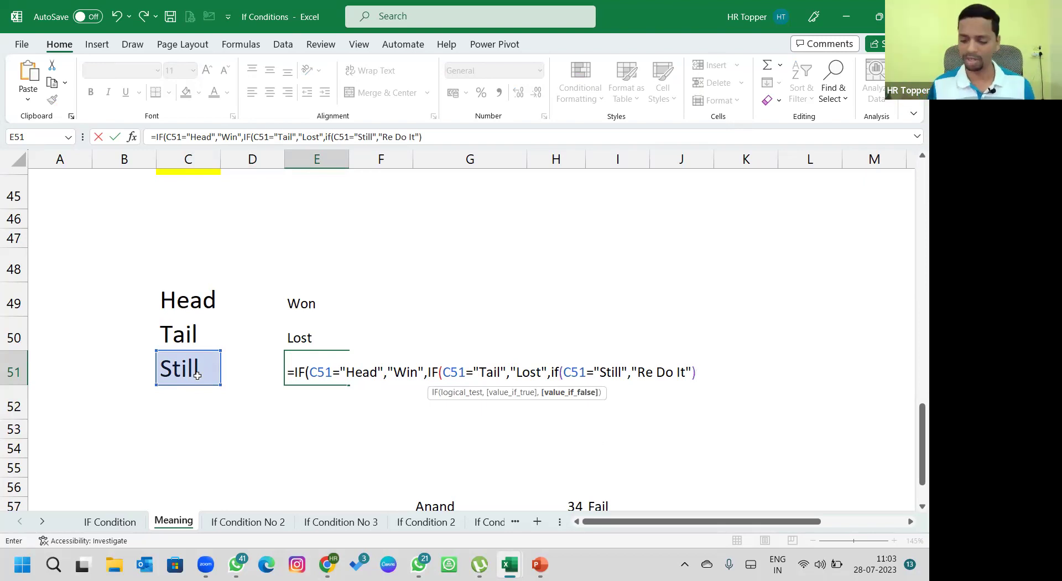
key("Return")
key("Return")
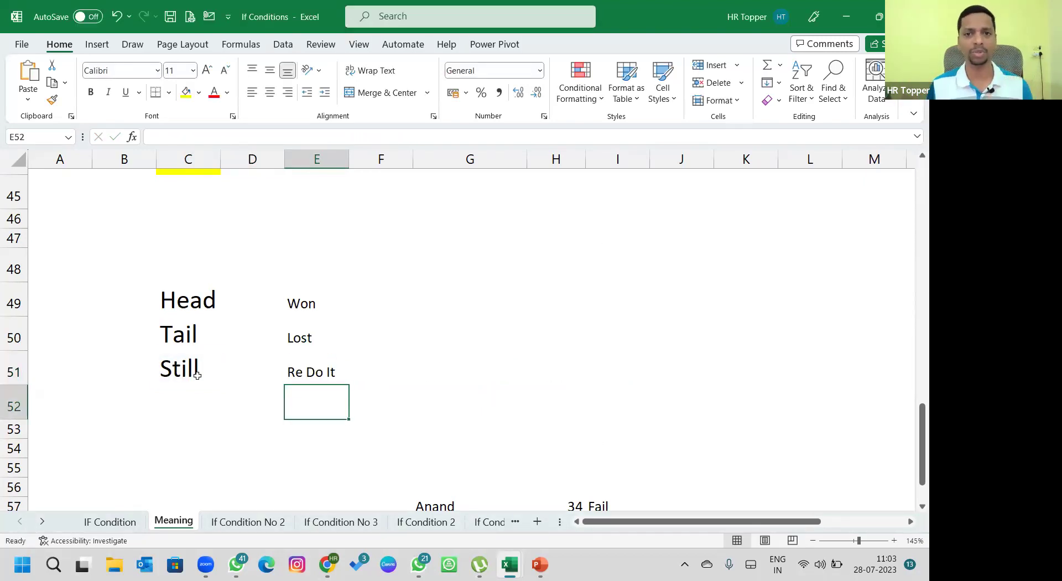
Test the formula by clearing C51, and re-enter Still in the cell
left_click(198, 375)
key("Delete")
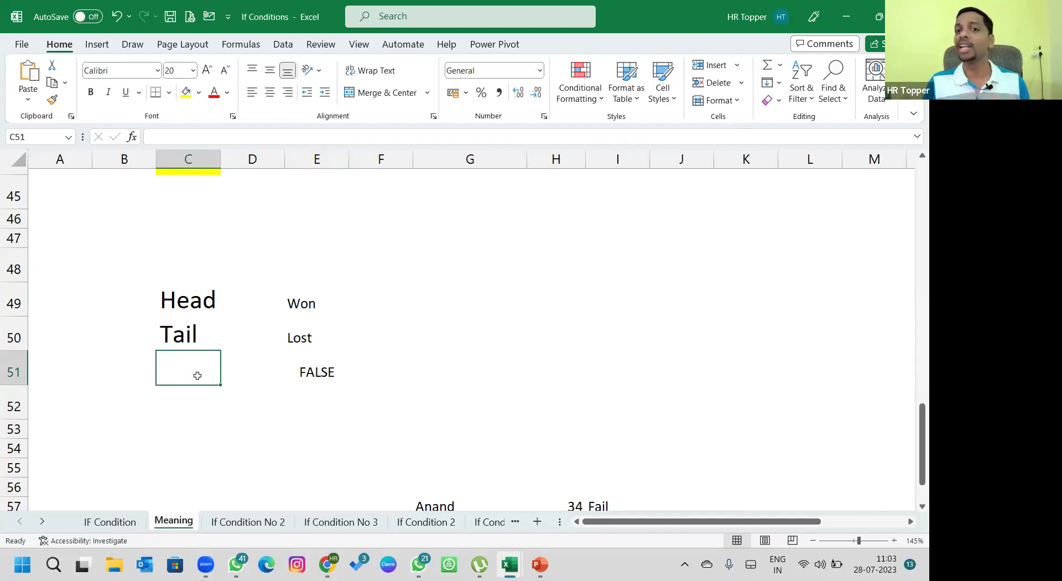
type("Still")
key("ctrl+Return")
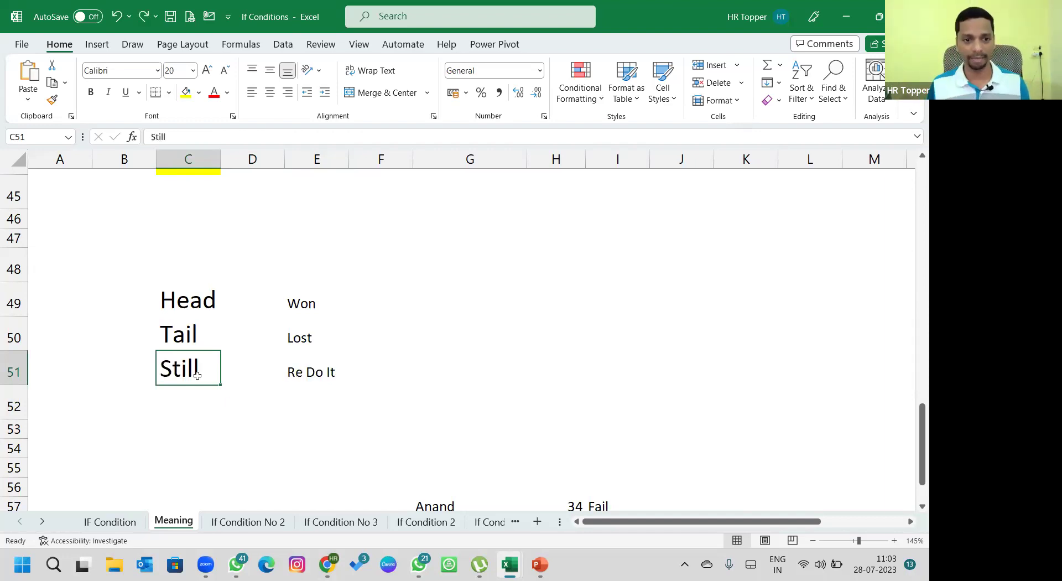
Add empty text ("") as the value-if-false of the innermost IF in E51's formula
key("Right")
key("Right")
key("F2")
key("BackSpace")
key("BackSpace")
key("BackSpace")
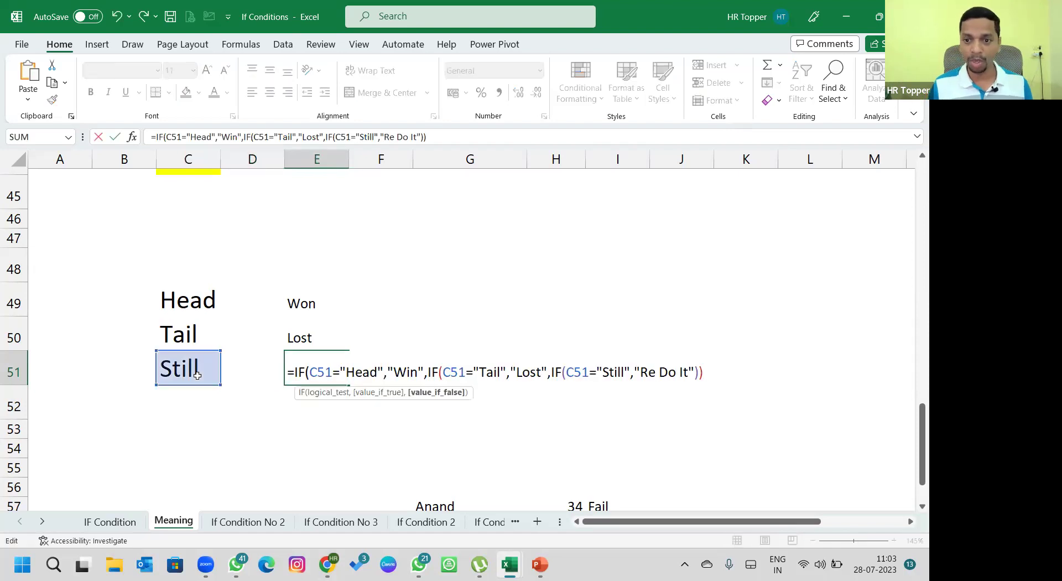
type(",\"\")")
key("Return")
key("Return")
Test the revised formula with C51 cleared and with a person's first name entered
key("Up")
key("Left")
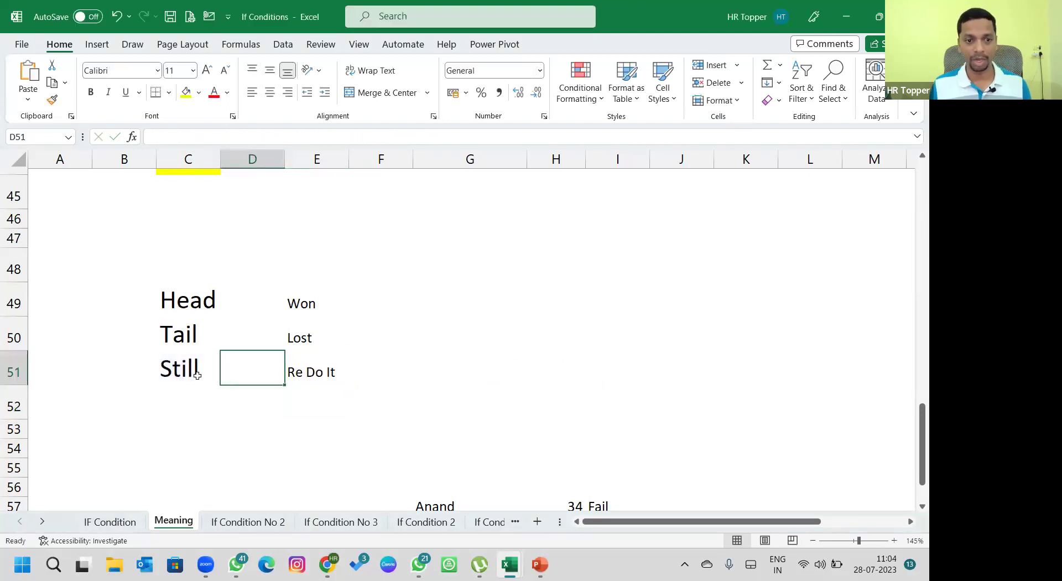
left_click(197, 375)
key("Delete")
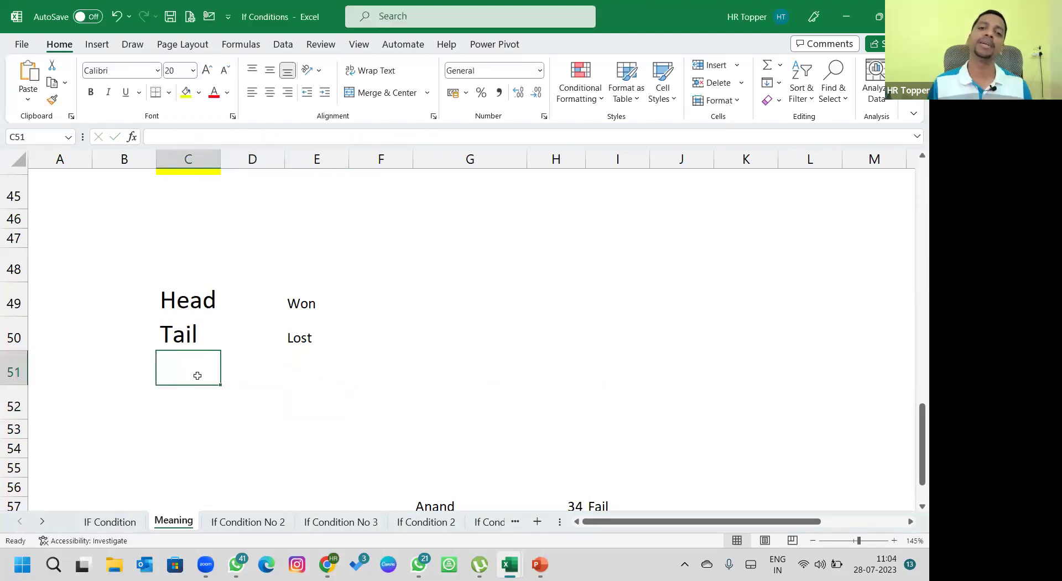
type("anand")
key("Return")
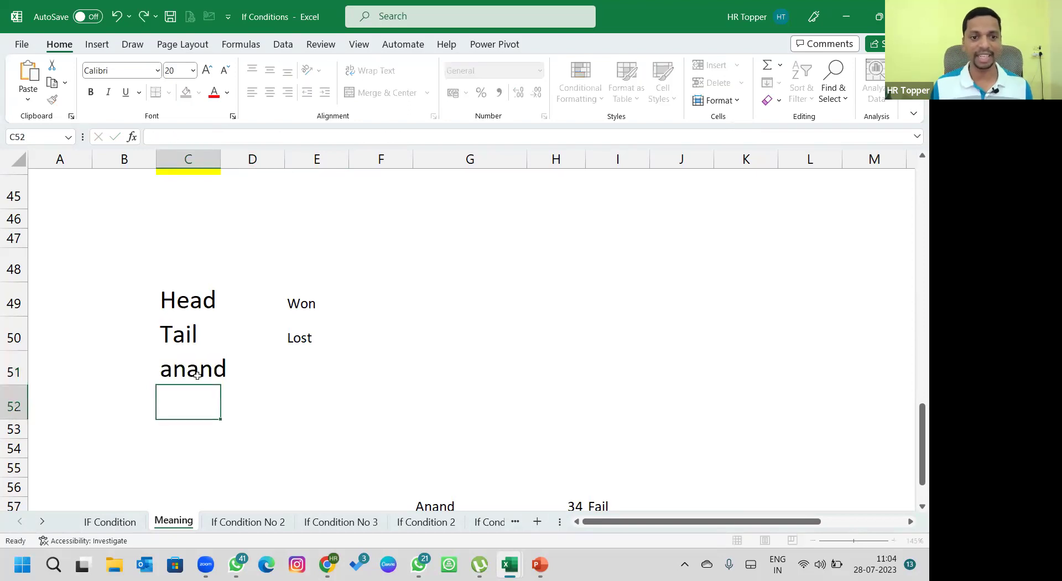
Replace the test entry in C51 with Still
left_click(198, 375)
key("Delete")
type("Stil")
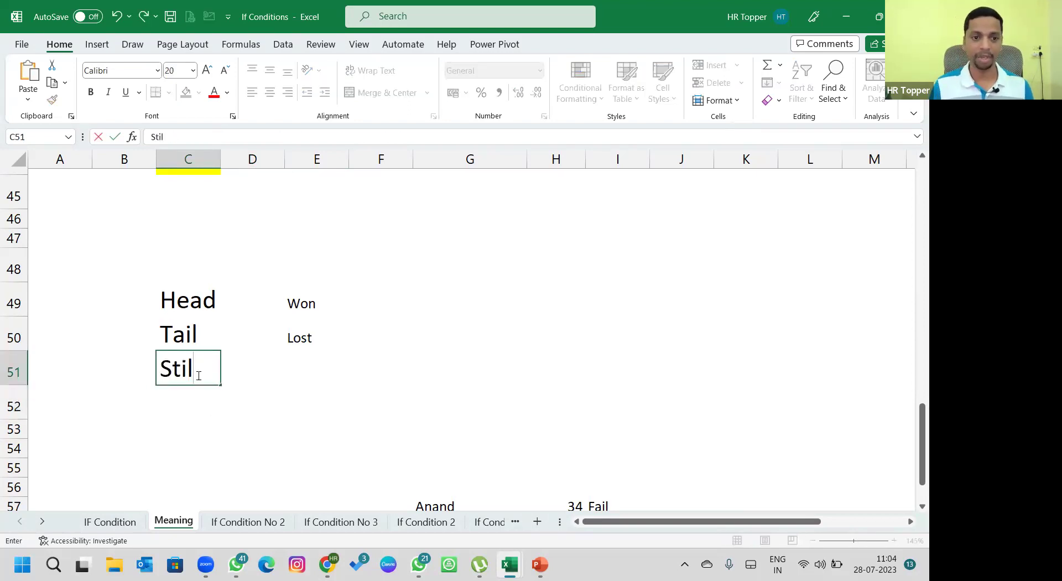
type("l")
key("Return")
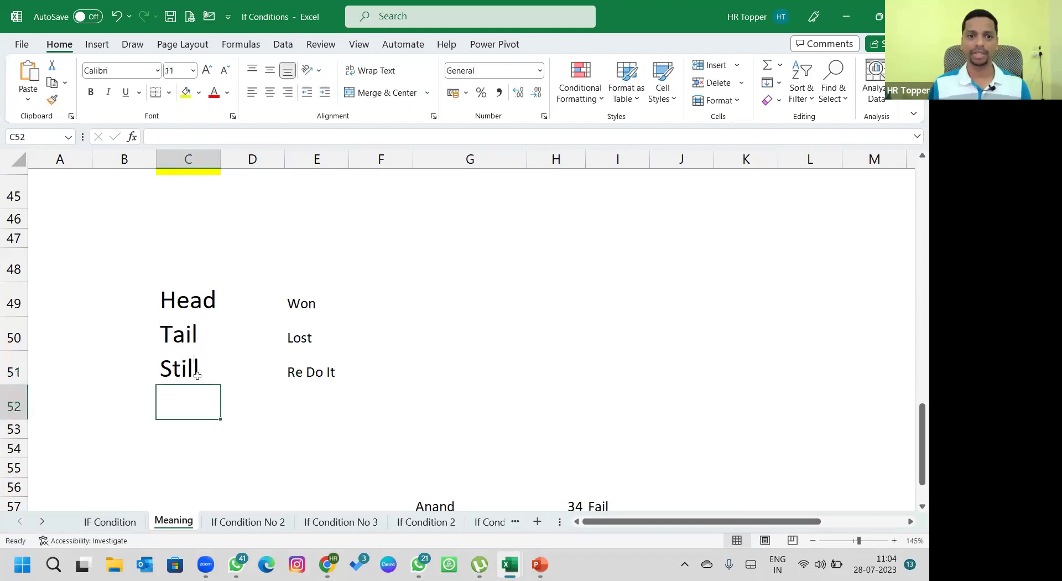
Clear the nested IF formula from E51
key("Up")
key("Right")
key("Right")
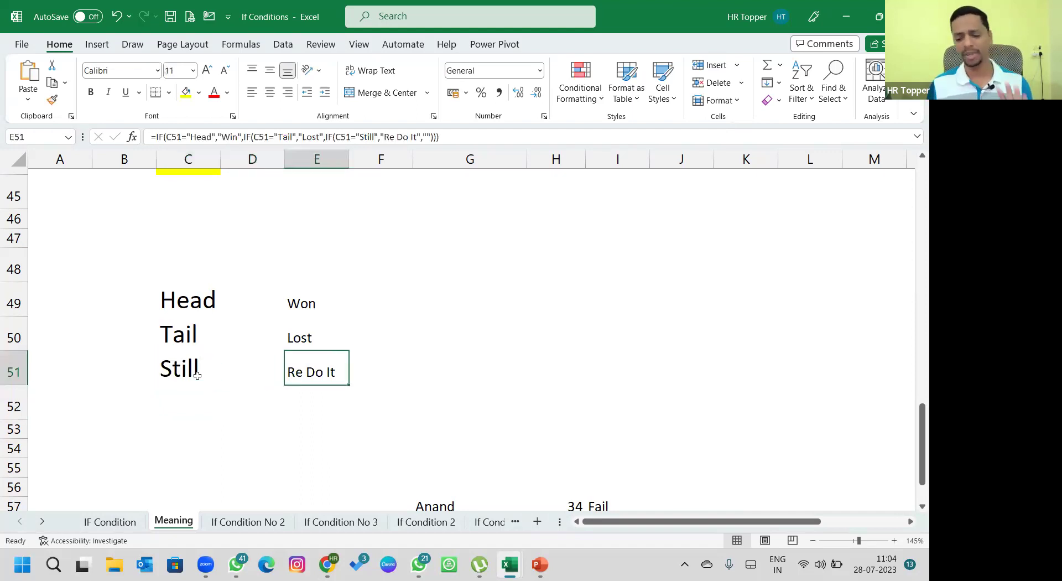
key("Delete")
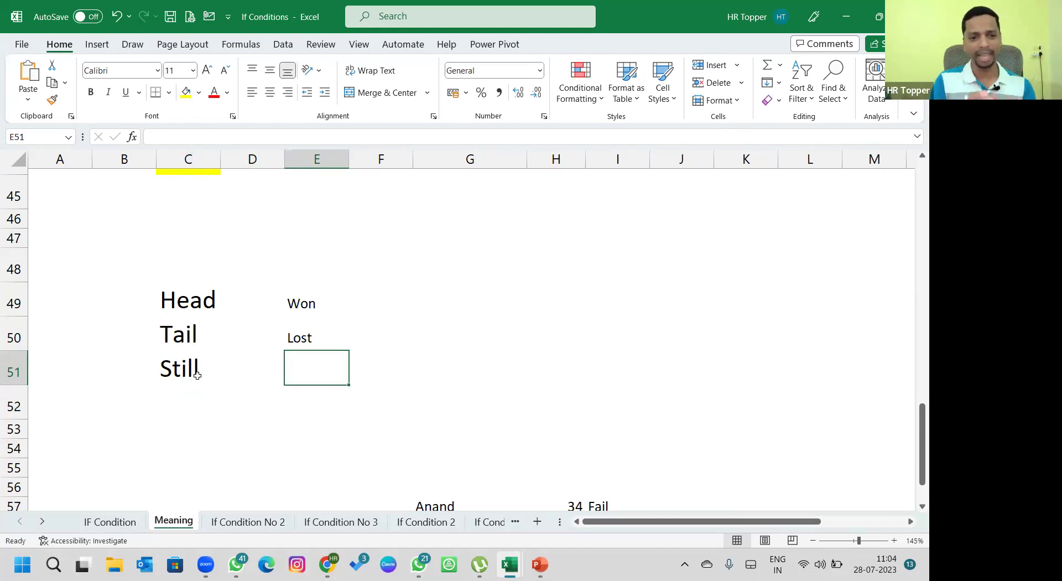
type("=if(")
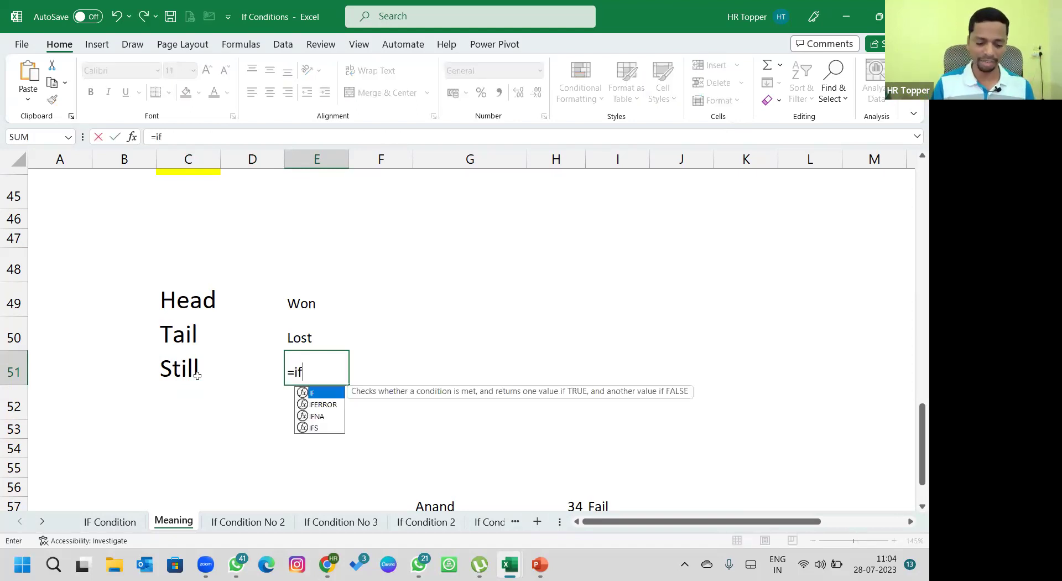
key("Return")
key("Escape")
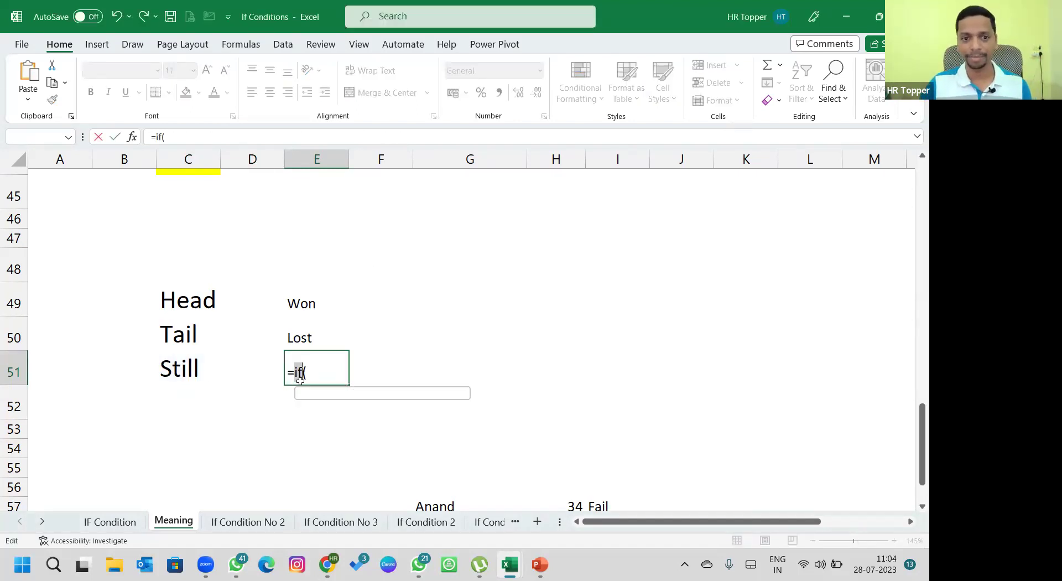
key("Escape")
type("=fi")
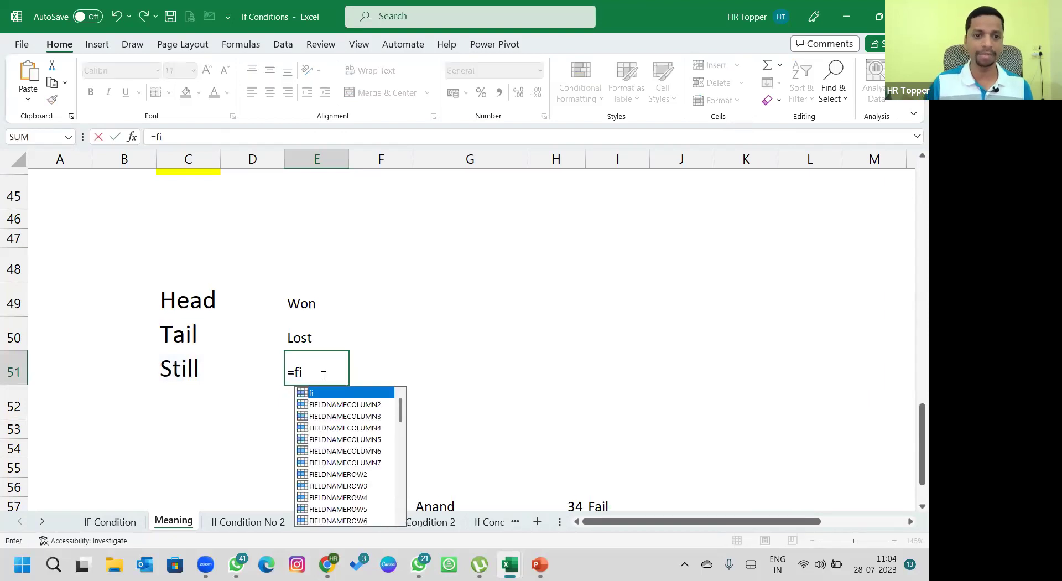
key("BackSpace")
key("BackSpace")
key("Escape")
Begin an IF formula in E51 that returns "Win" when C51 equals "head"
type("=if(")
left_click(185, 368)
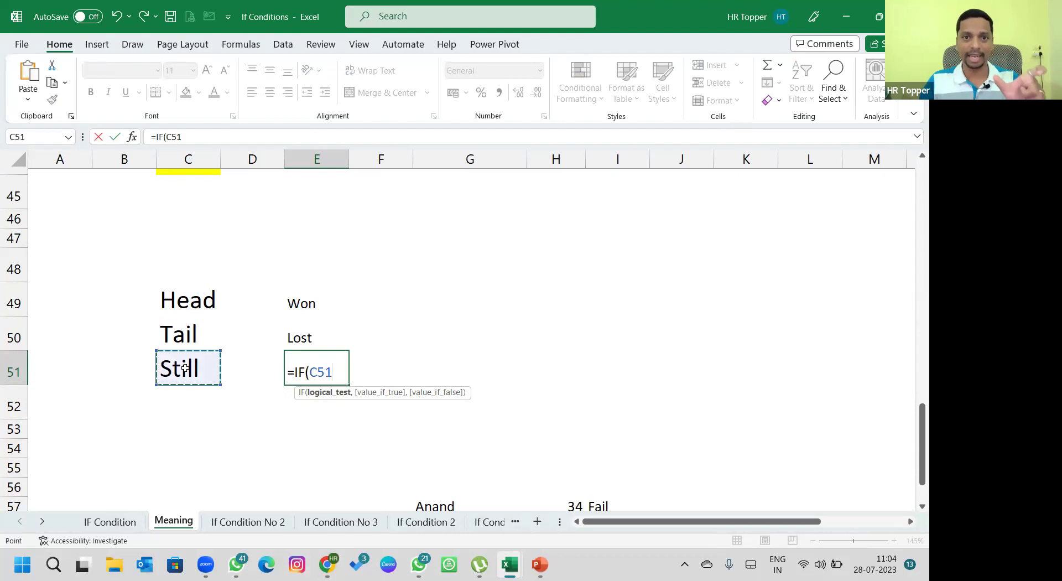
type("=")
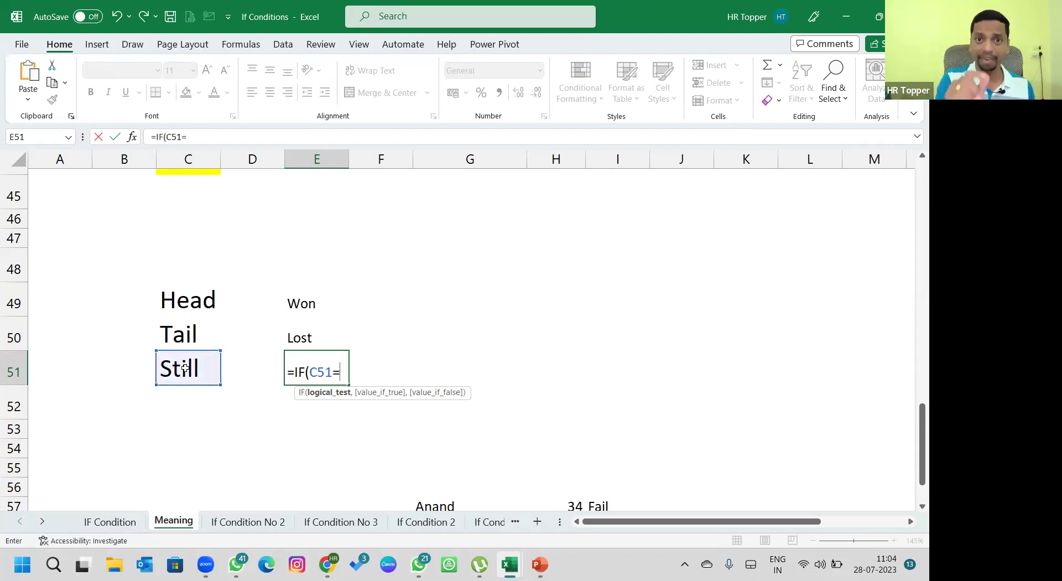
type("\"")
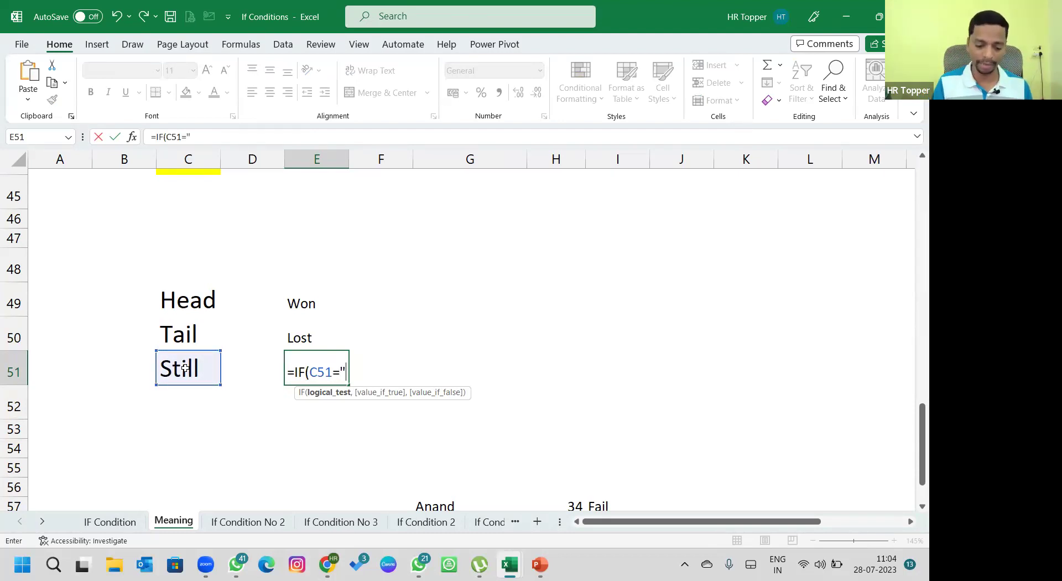
type("head\",")
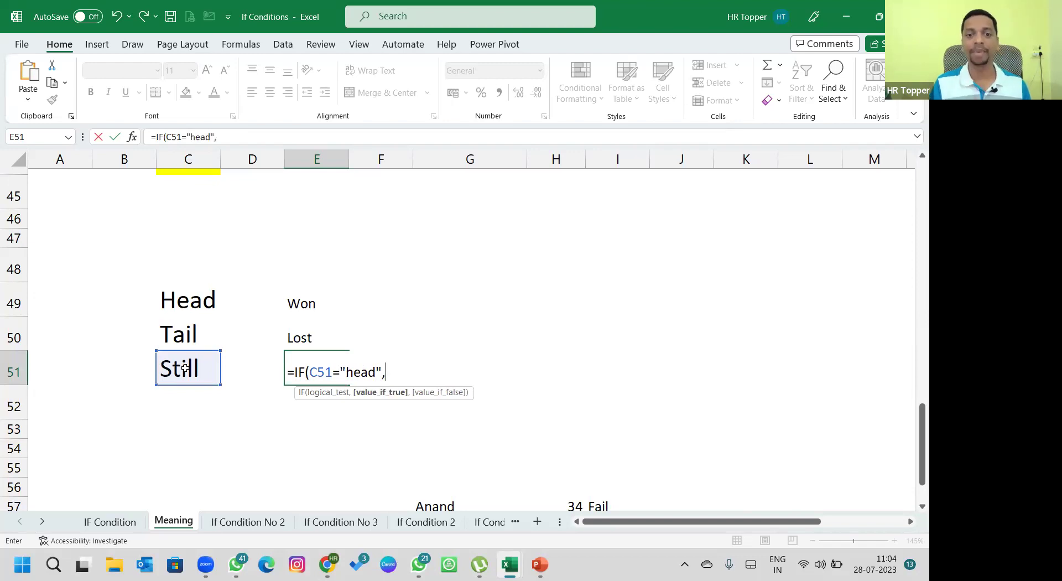
type("\"Win\",")
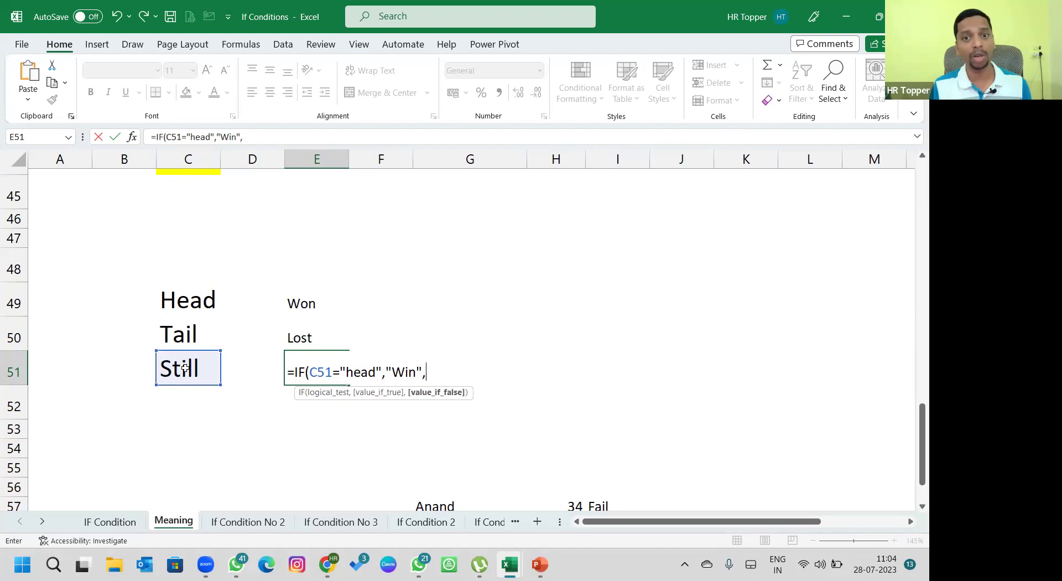
Nest a second IF in E51's formula that returns "Lost" when C51 equals "Tail"
type("if(")
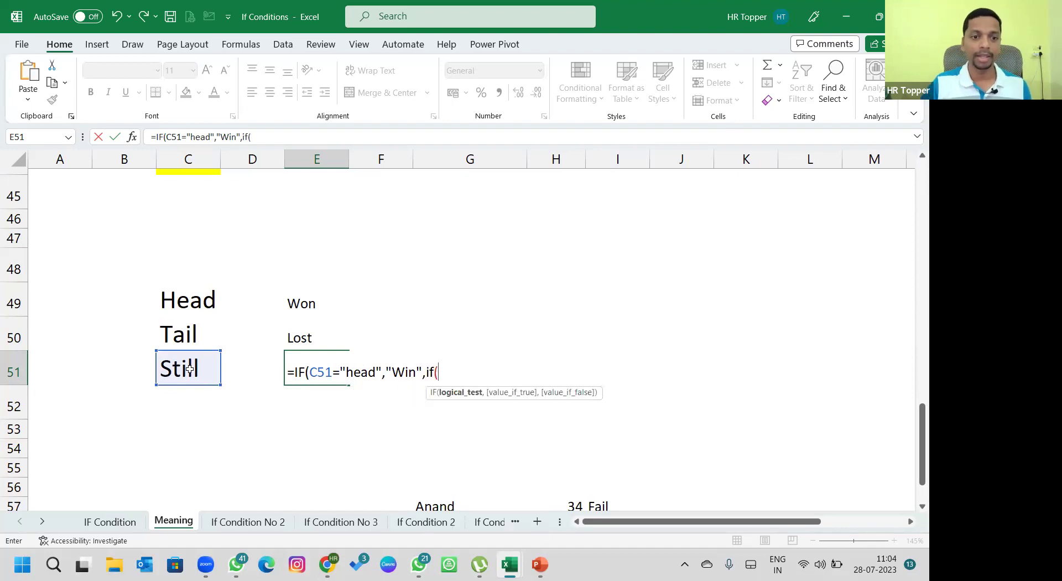
left_click(191, 371)
type("=")
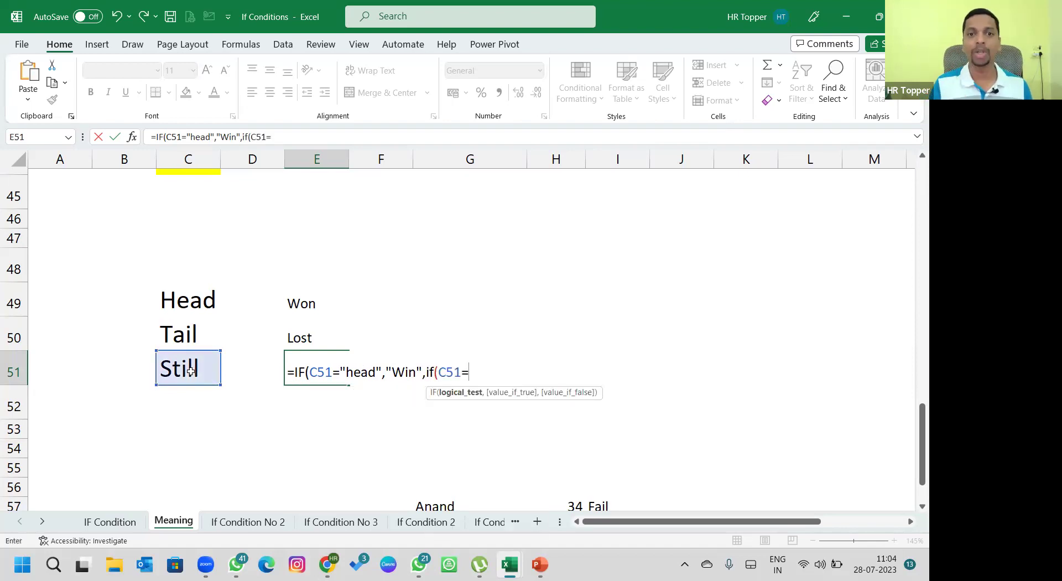
type("\"Tai")
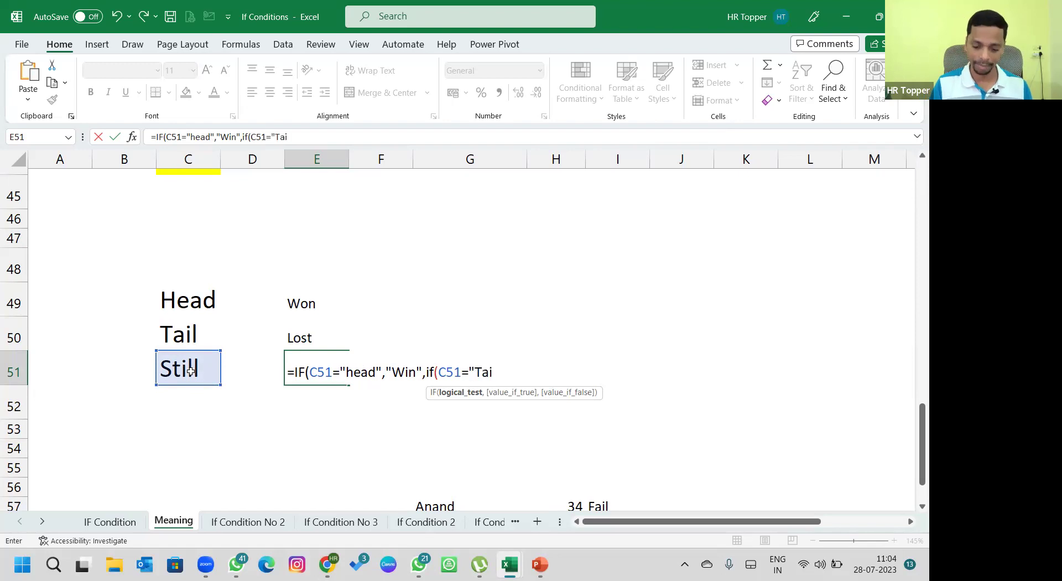
type("l\",\"Lost")
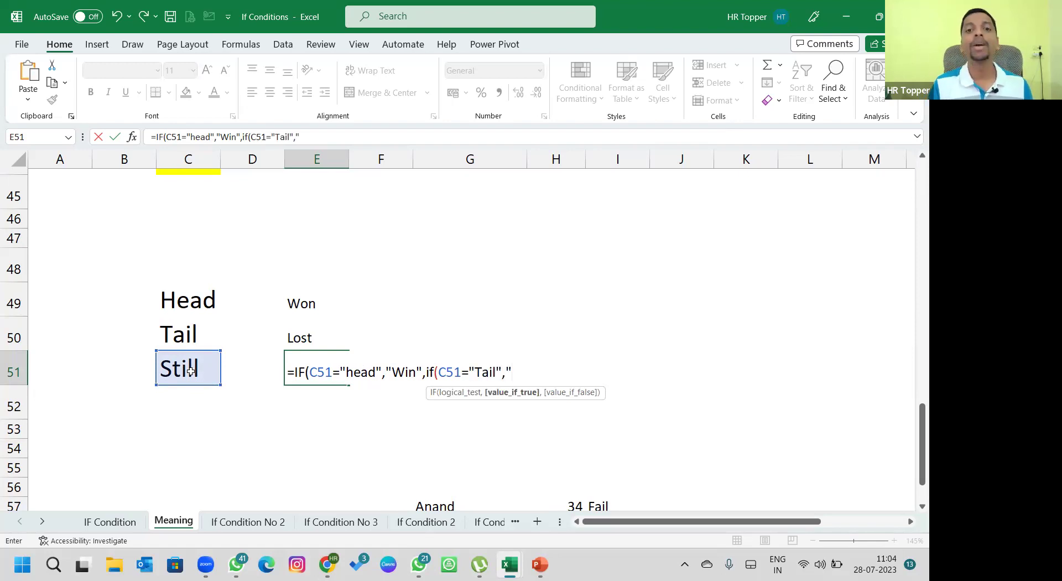
type("\",")
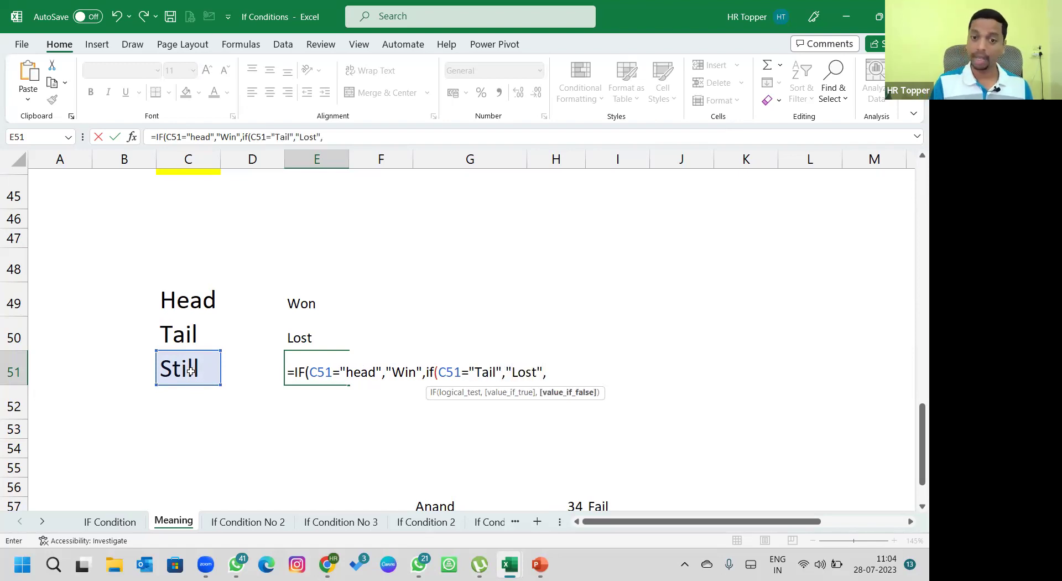
Nest a third IF in E51's formula that returns "Re-Do-it" when C51 equals "Still"
type("if(")
left_click(191, 371)
type("=\"Sti")
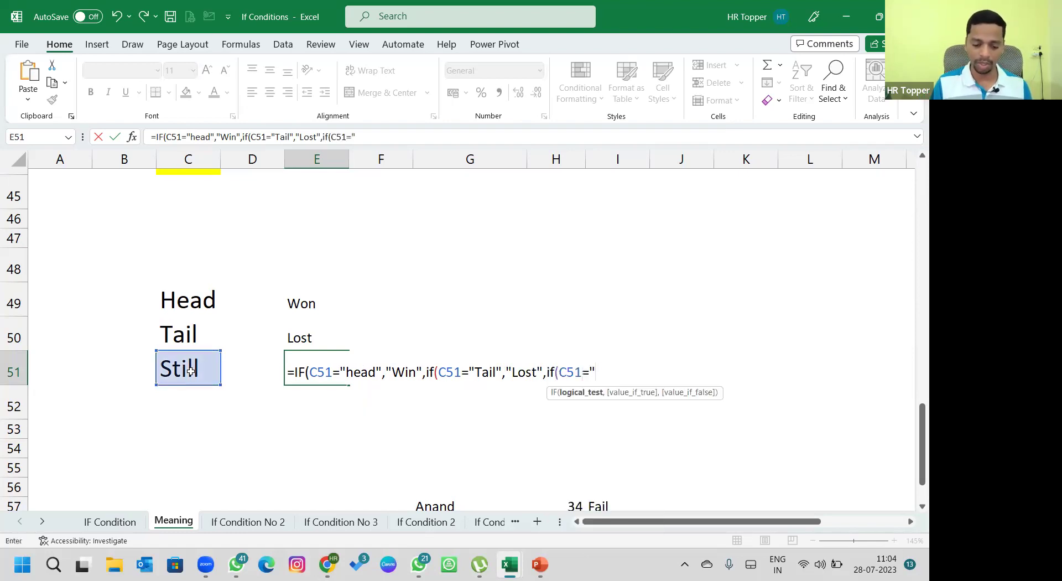
type("ll\",")
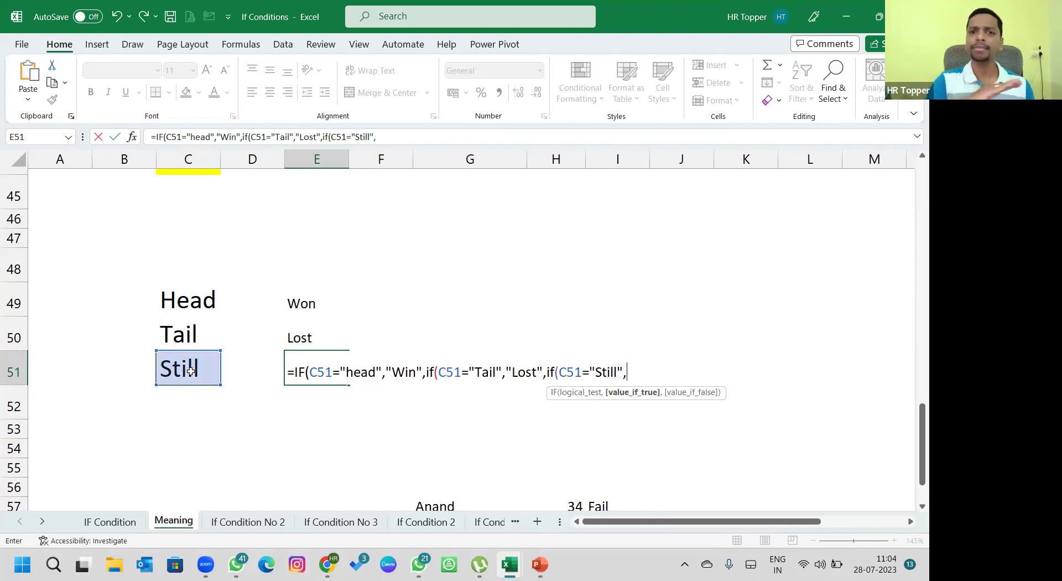
type("\"Re-Do-Ot")
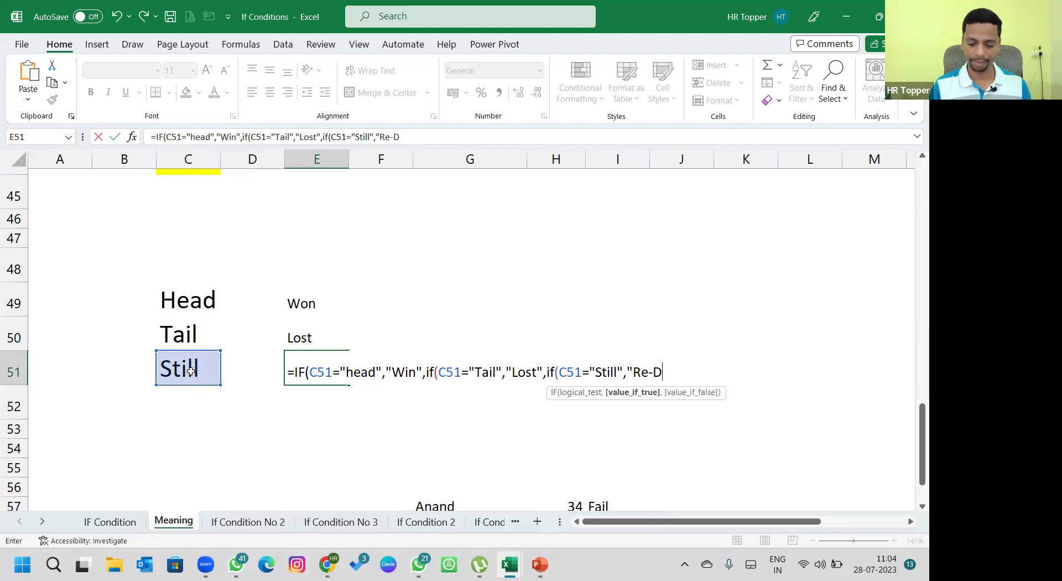
key("BackSpace")
key("BackSpace")
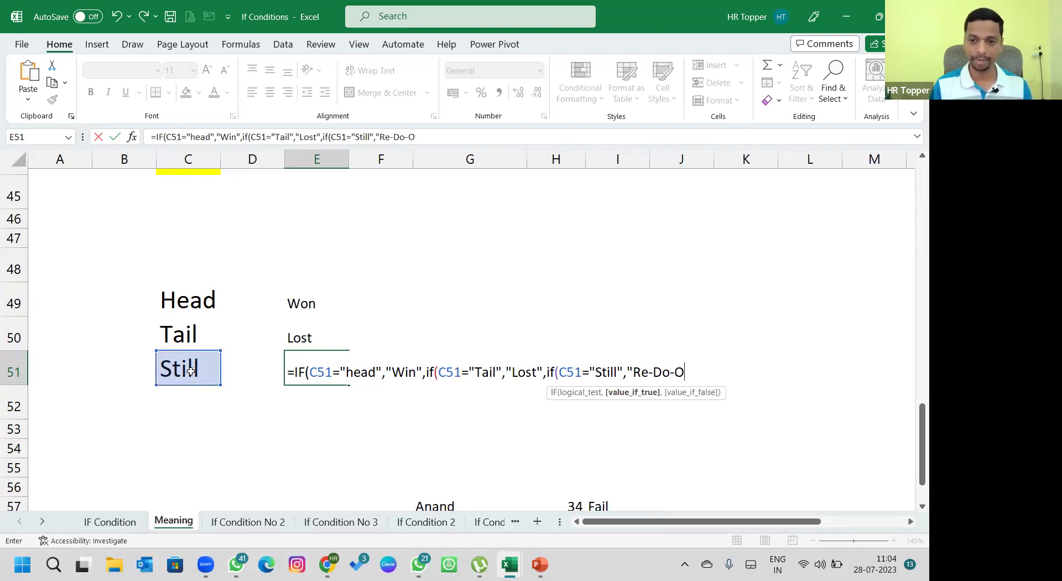
type("it\",")
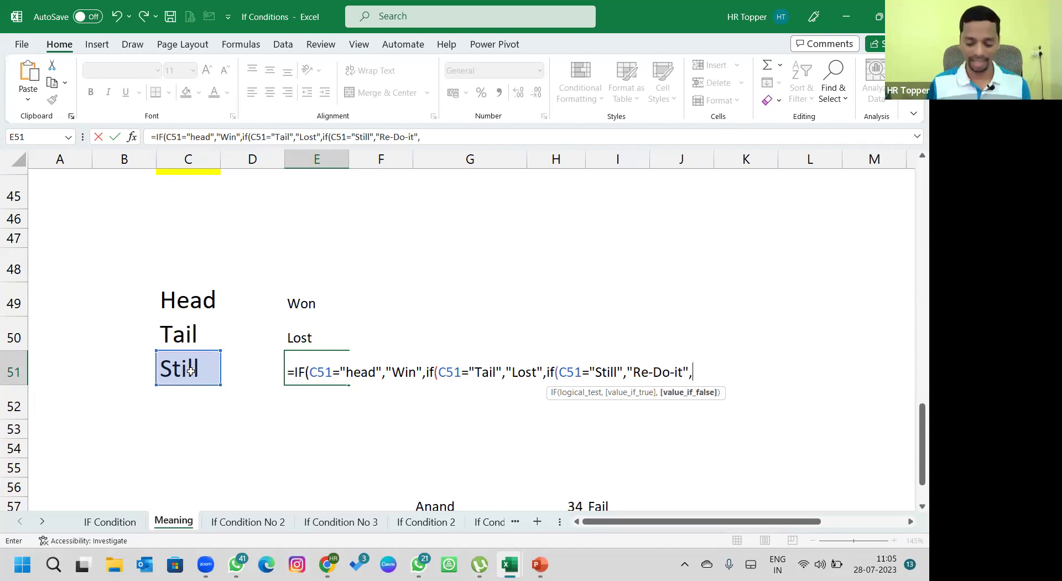
Complete E51's nested IF formula with "Error" as the final false result, accepting the proposed closing-parenthesis correction
type("\"\"")
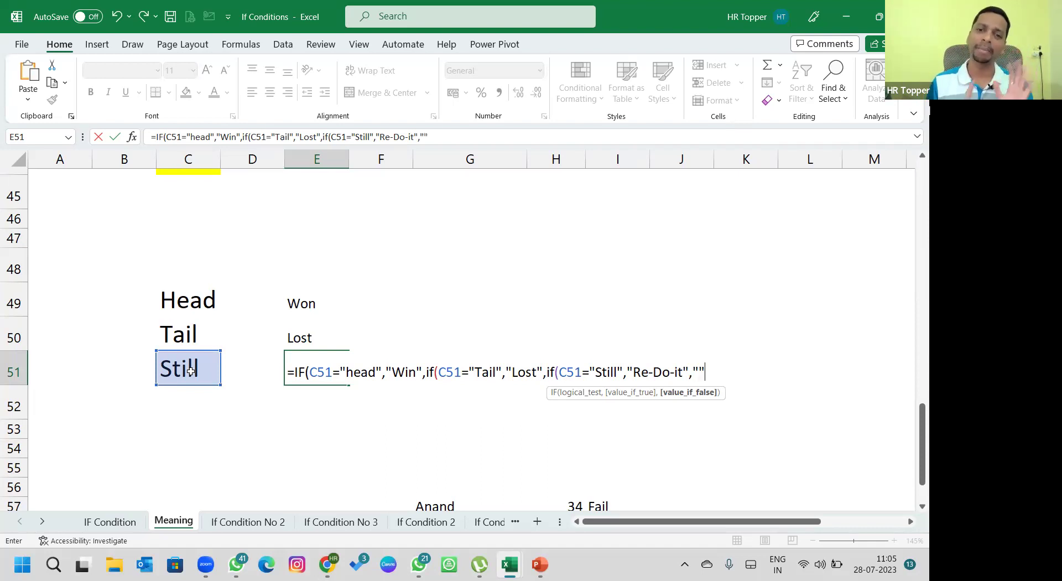
key("BackSpace")
type("E")
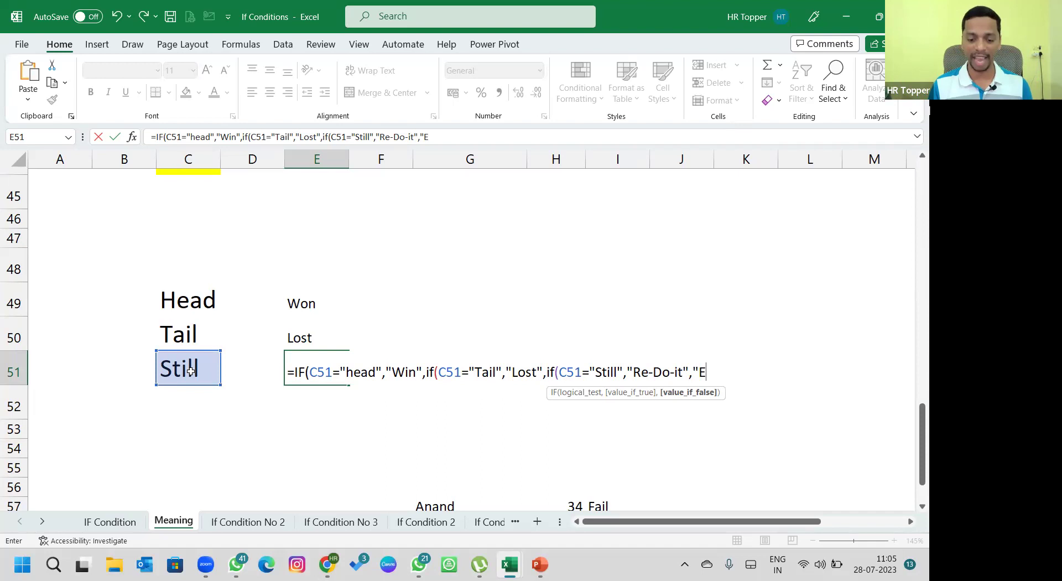
type("rror\"")
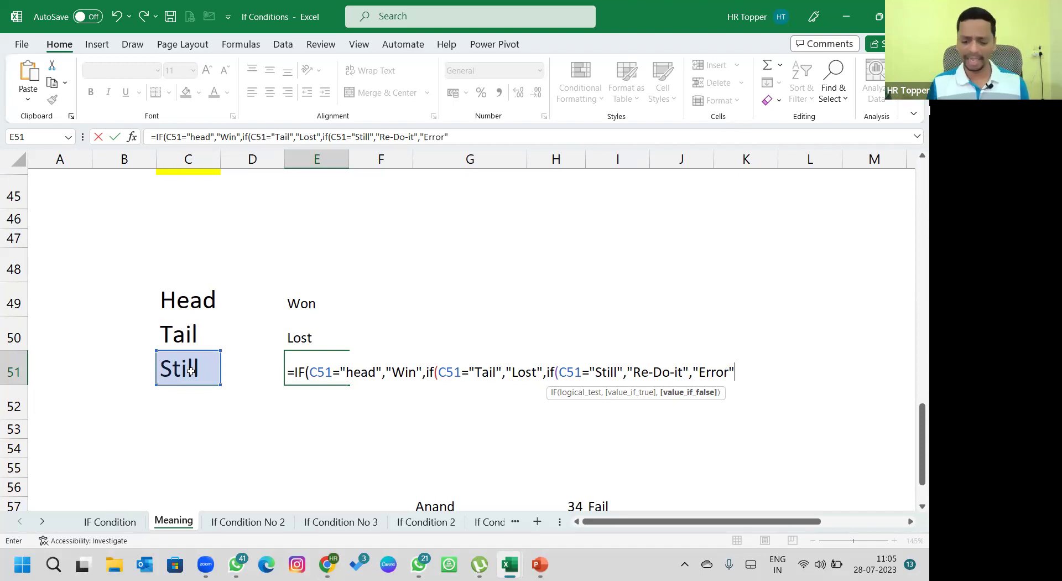
type(")")
key("Return")
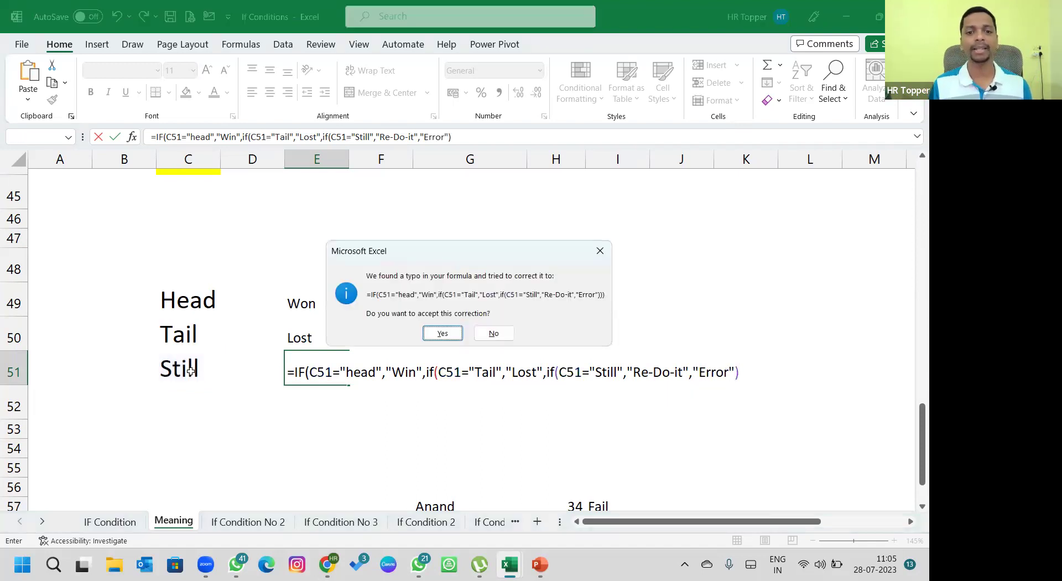
key("Return")
key("Up")
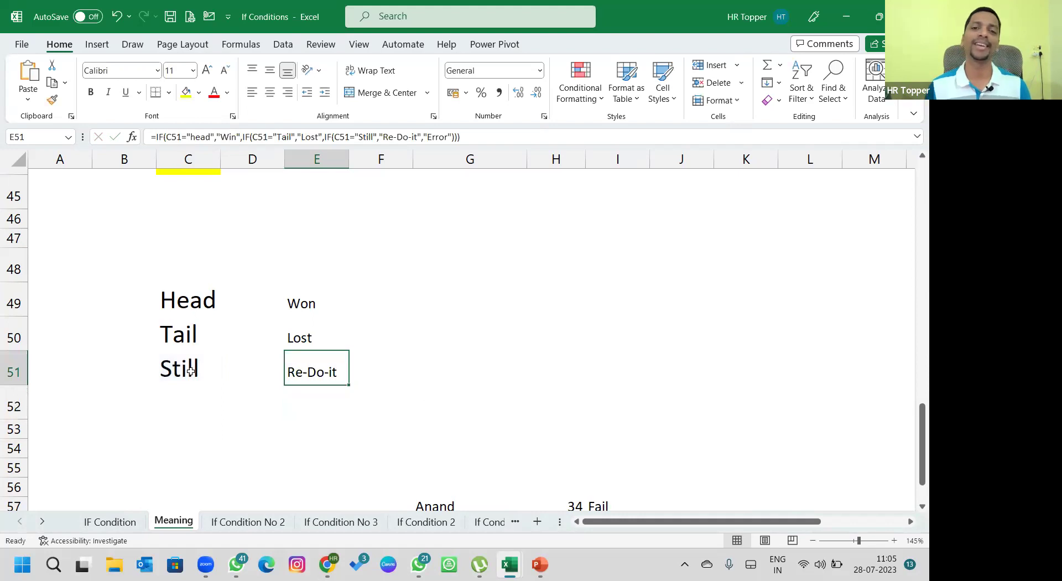
Clear the test entry from C51 to test the formula with a blank cell
key("Left")
key("Left")
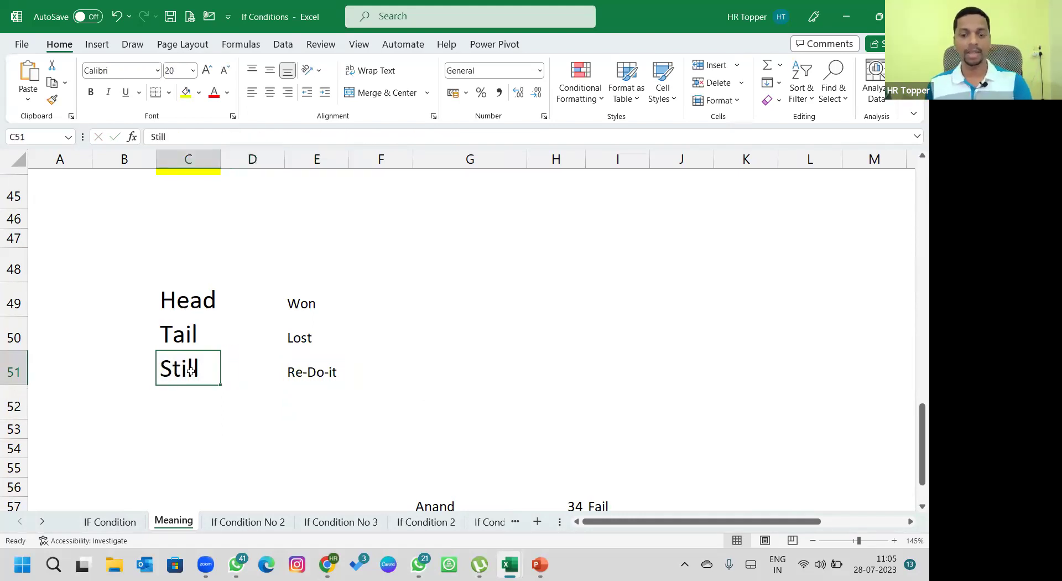
key("Delete")
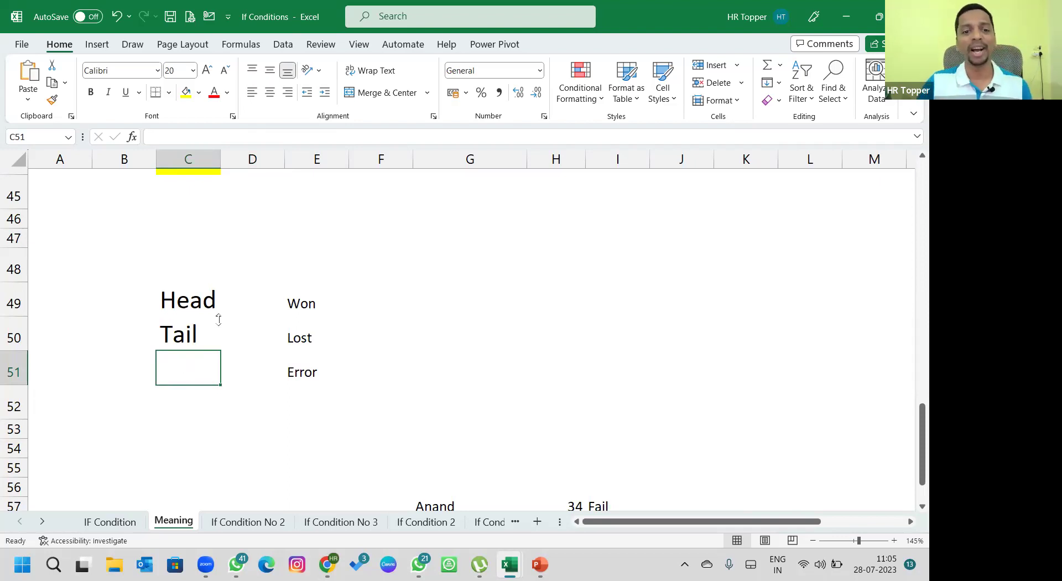
Clear the existing Remarks in G2:G13 on the If Condition No 2 sheet
left_click(248, 530)
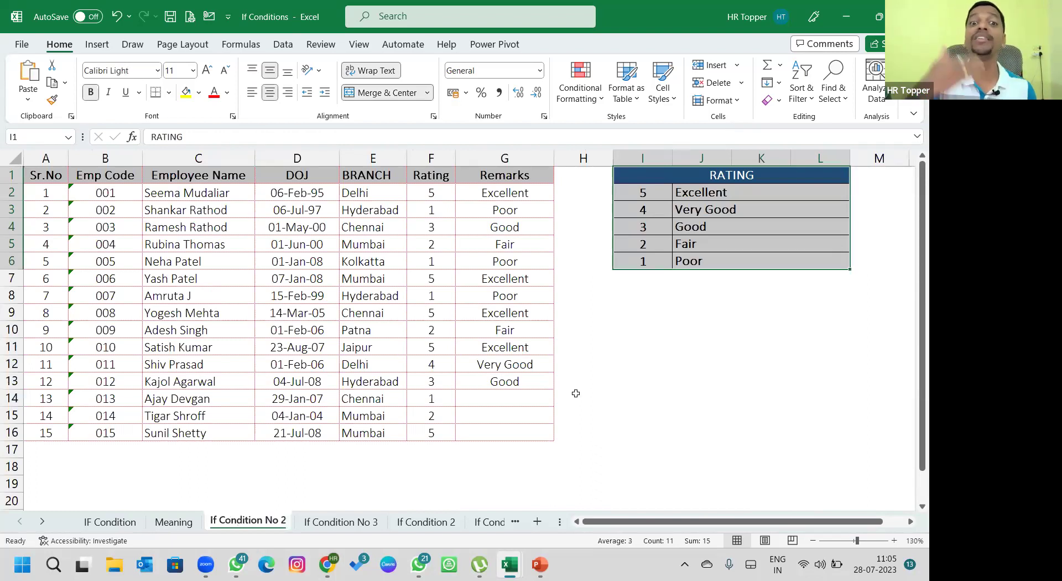
left_click_drag(528, 193, 519, 381)
key("Delete")
Examine the employee names, their ratings and the remark assigned to each number in the RATING table
left_click_drag(183, 192, 191, 433)
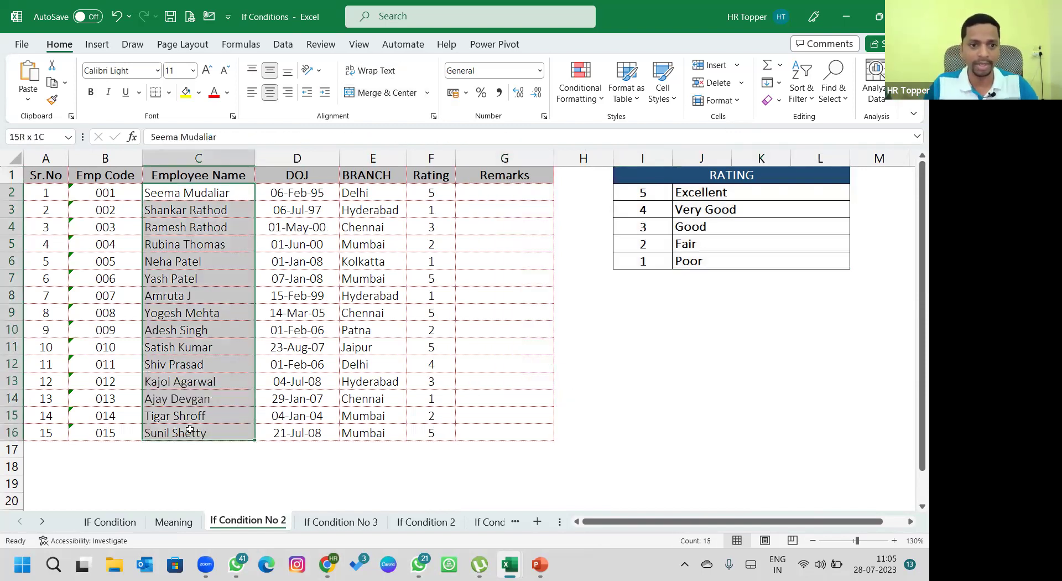
scroll(329, 347, "up", 1, "ctrl")
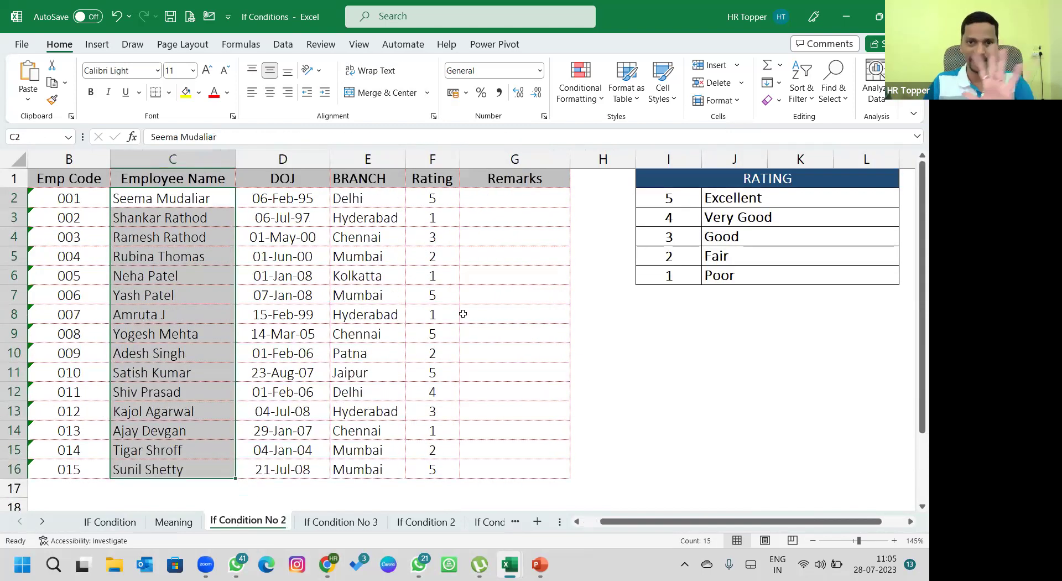
left_click_drag(440, 194, 437, 470)
left_click_drag(783, 183, 769, 276)
left_click(688, 198)
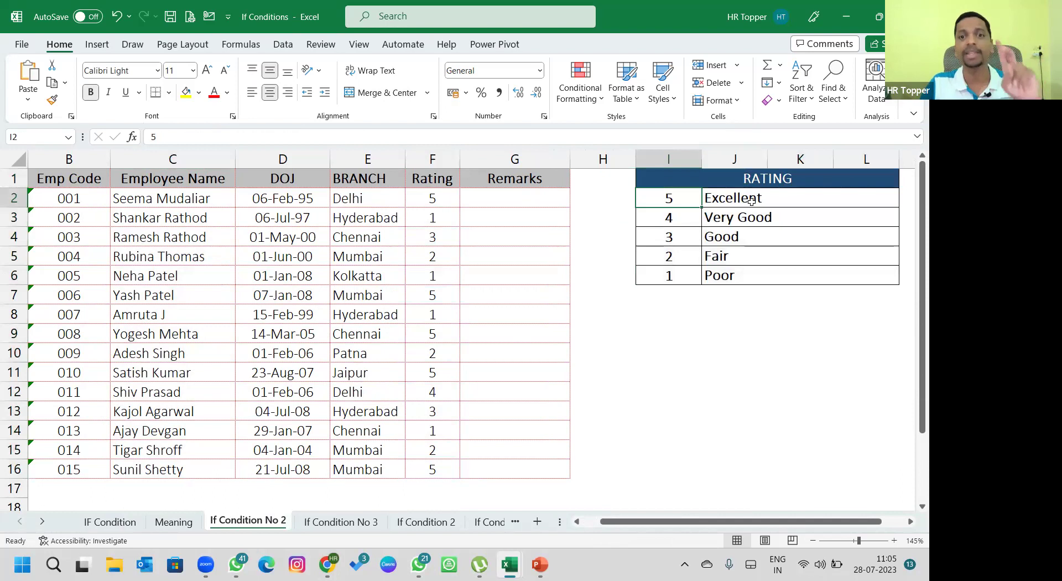
key("Down")
key("Tab")
key("Return")
key("Tab")
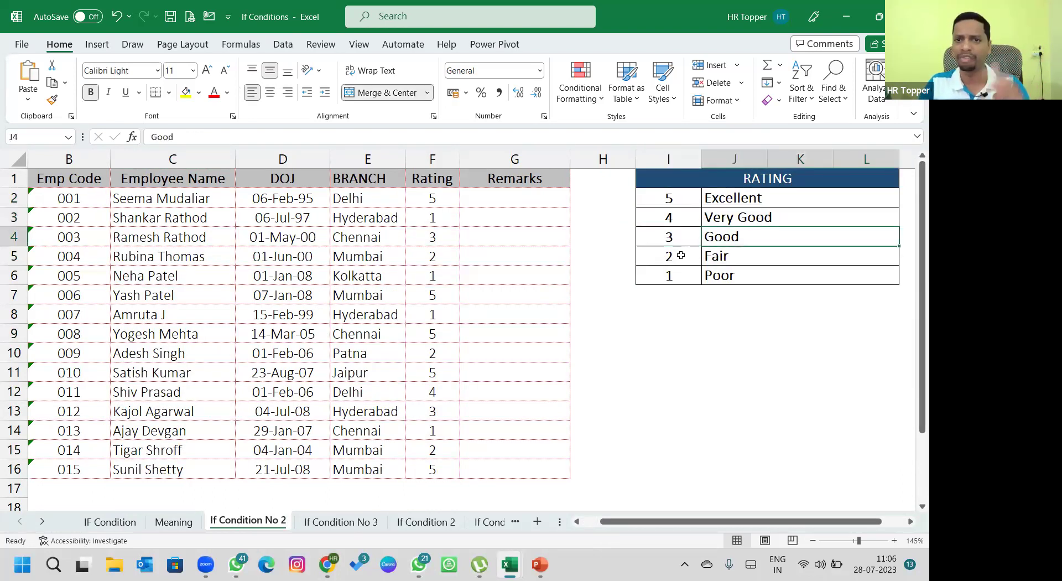
left_click(498, 194)
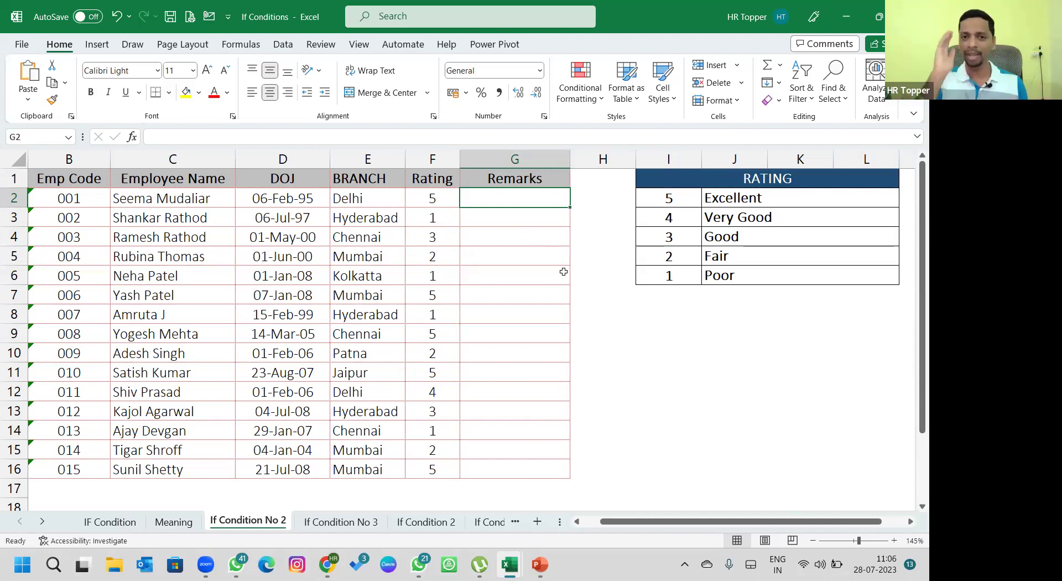
type("=IF(")
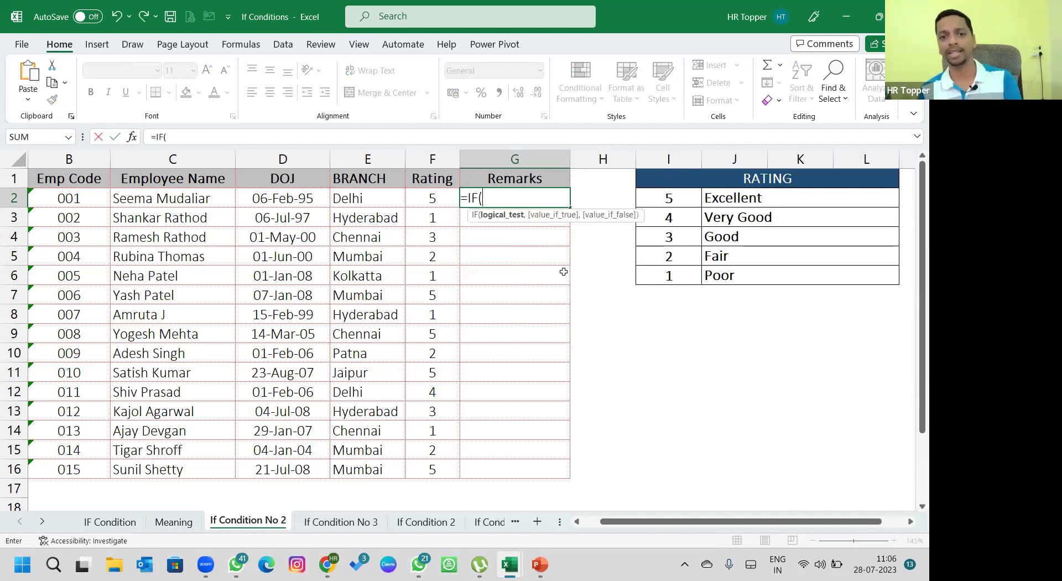
left_click(458, 191)
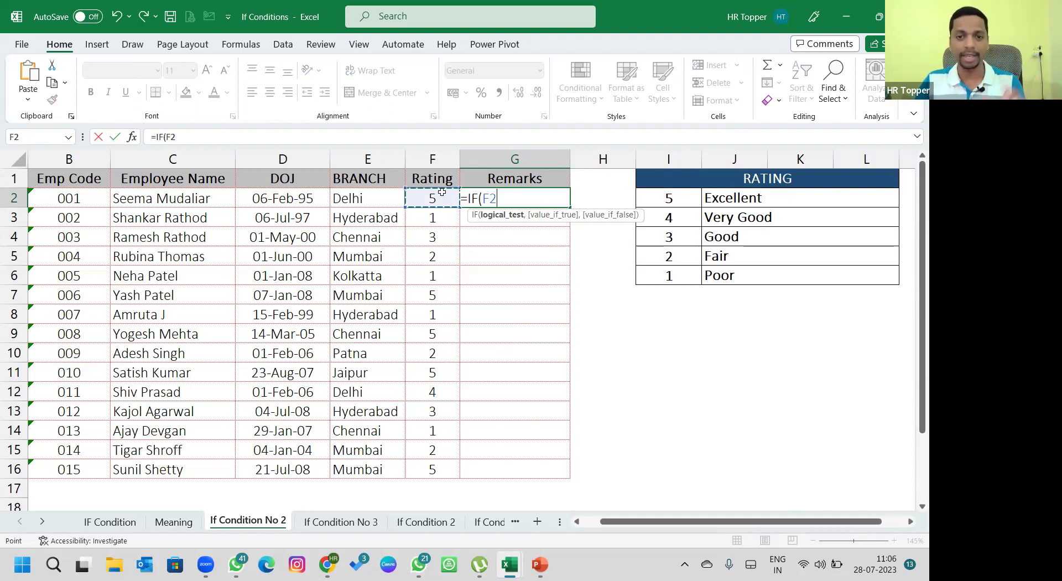
type("=")
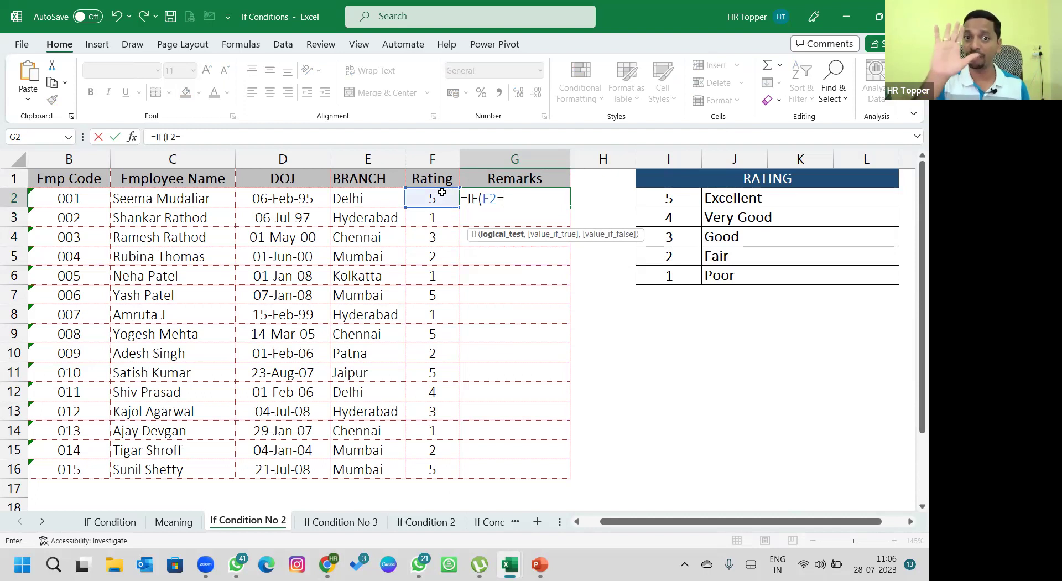
type("5")
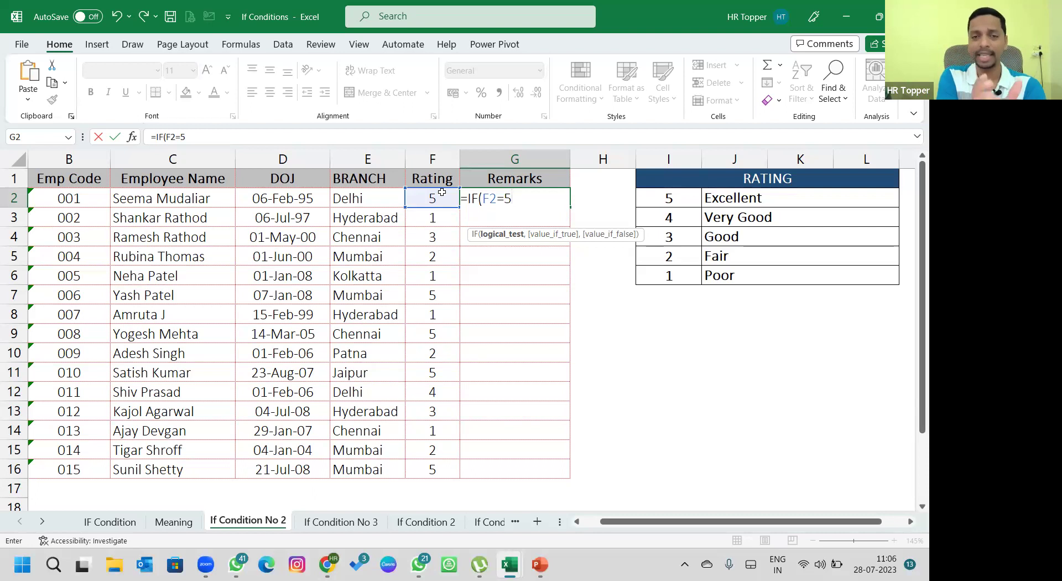
type(",")
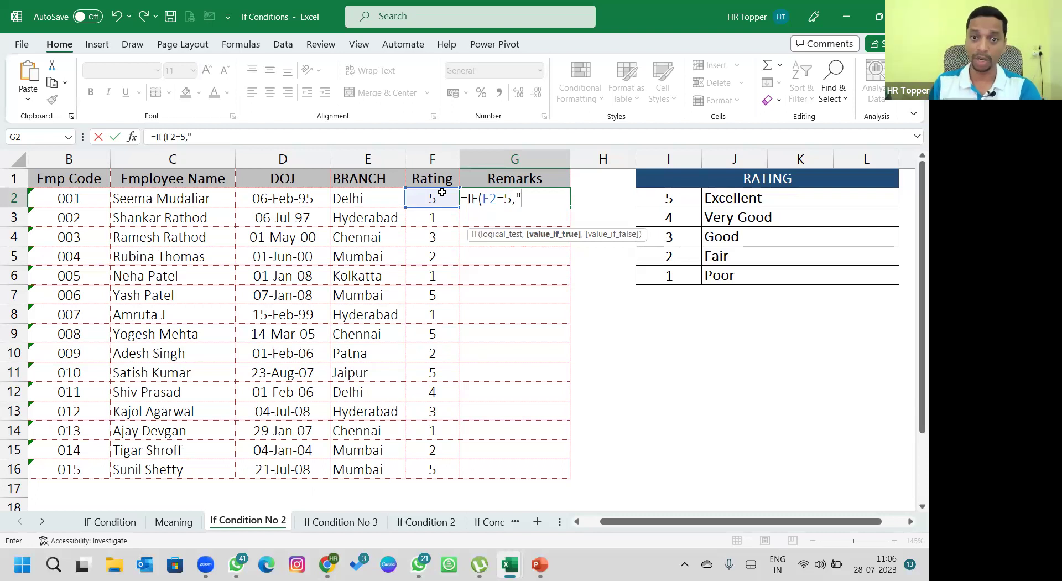
type("\"Exe")
key("BackSpace")
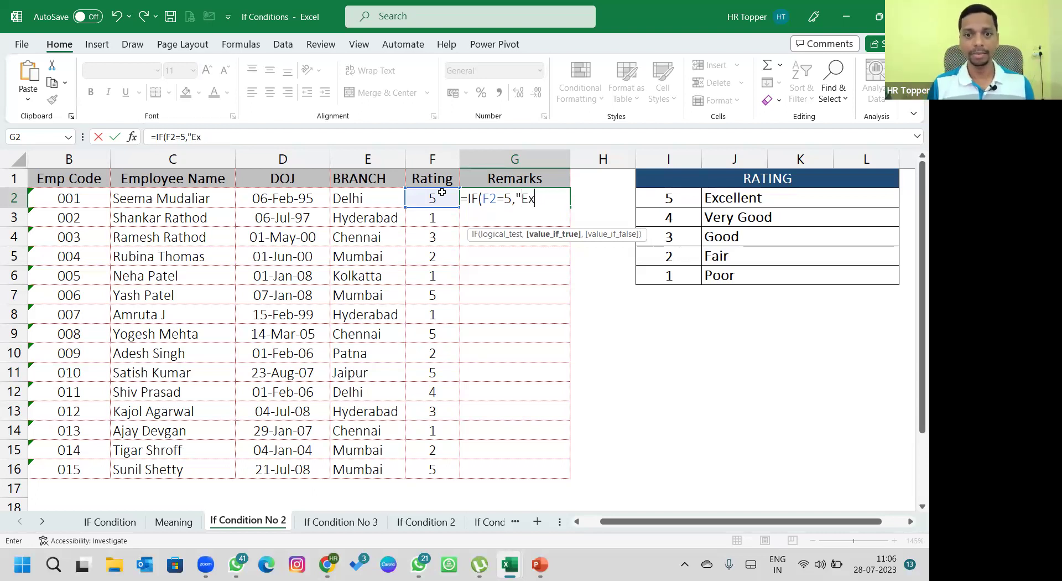
type("cellent")
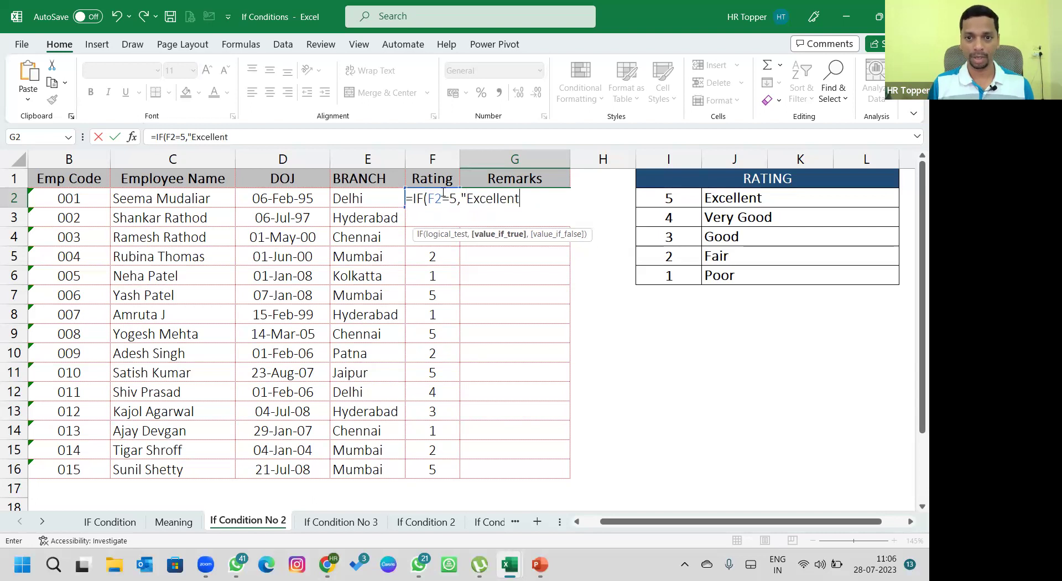
type("\",")
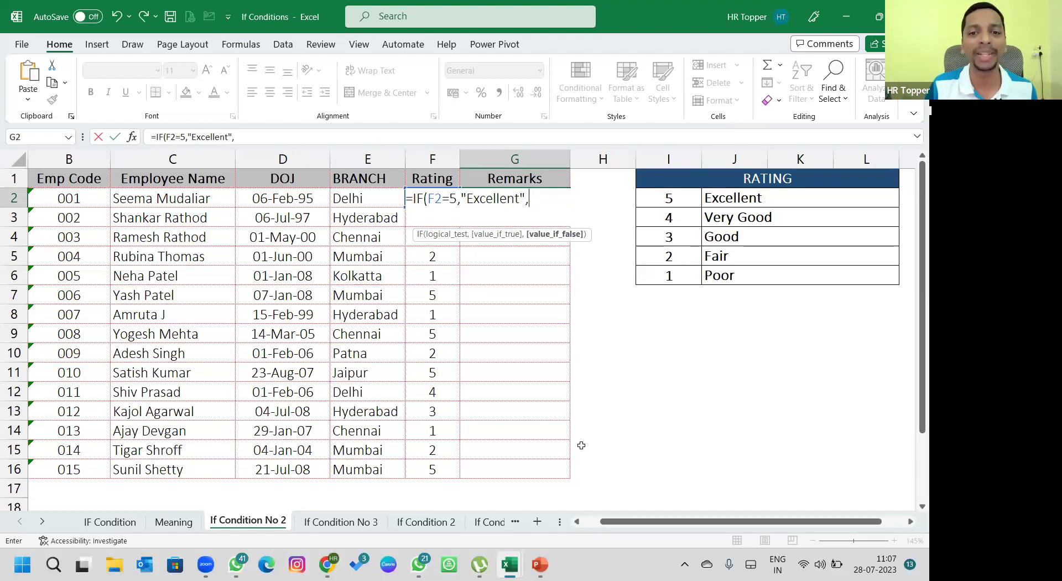
key("Escape")
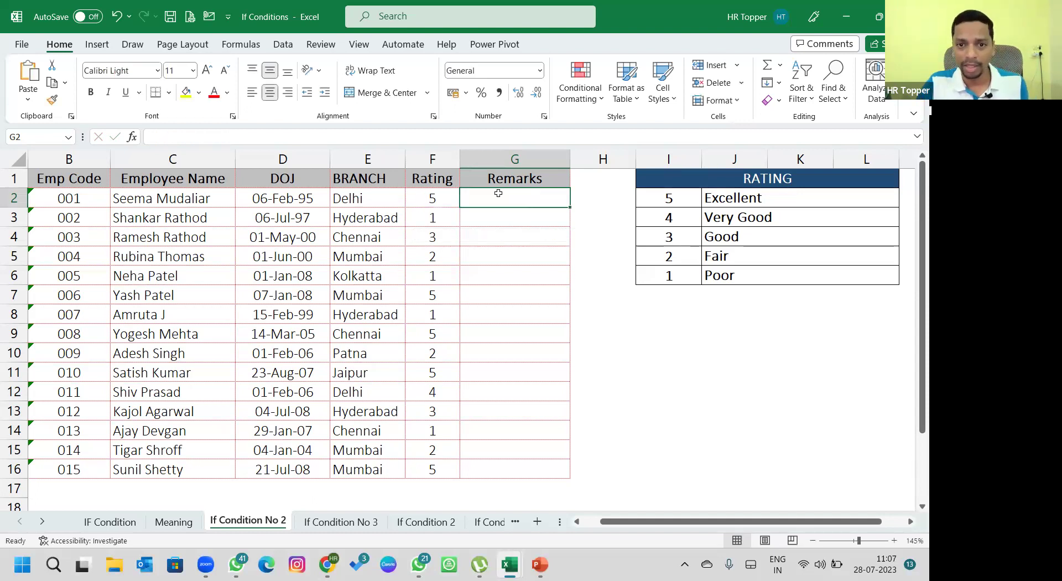
Start a nested IF formula in G2 that returns "Excellent" when the rating in F2 equals 5
left_click(204, 134)
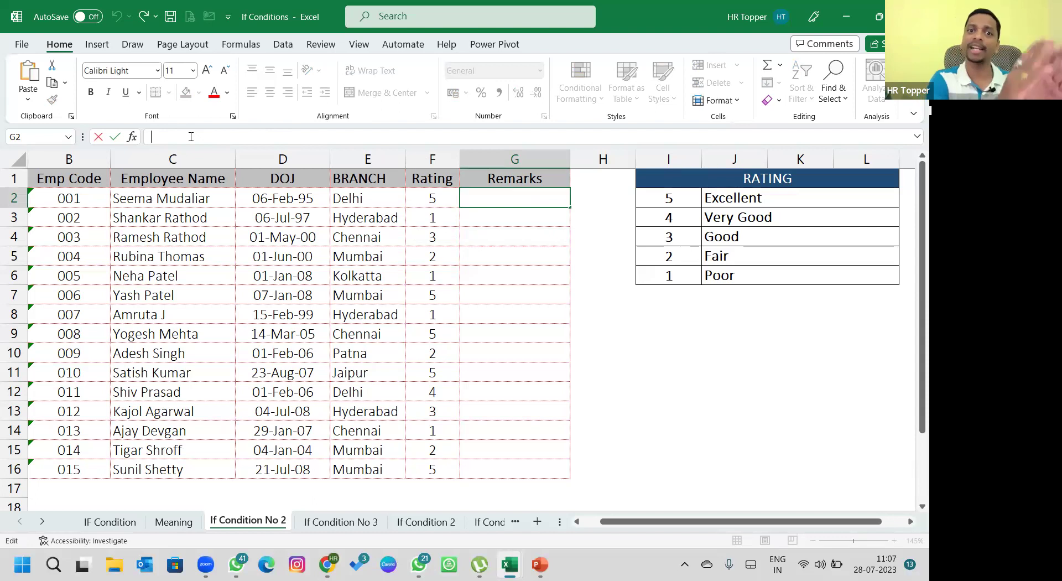
type("=if(")
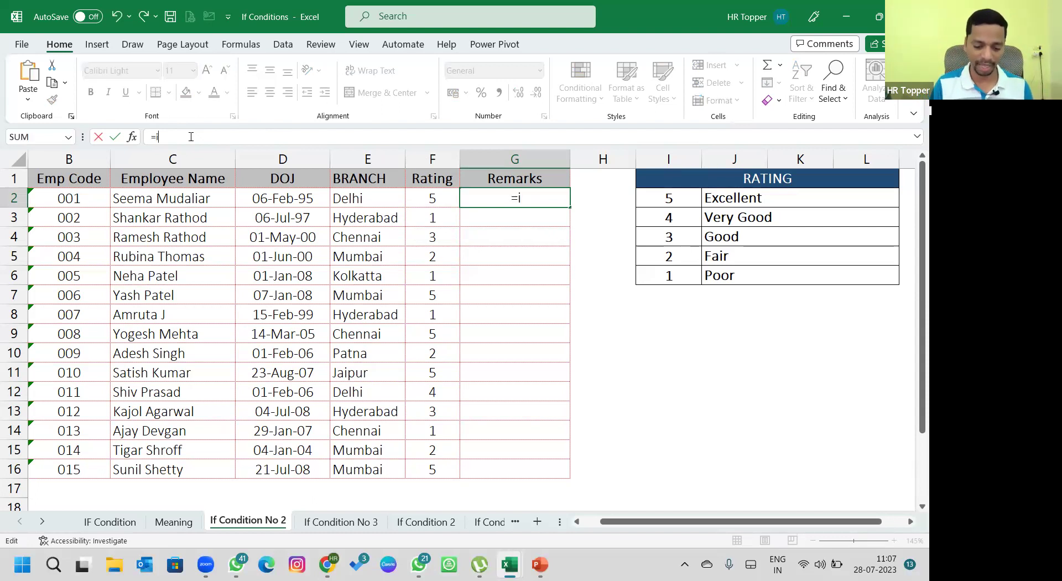
left_click(424, 204)
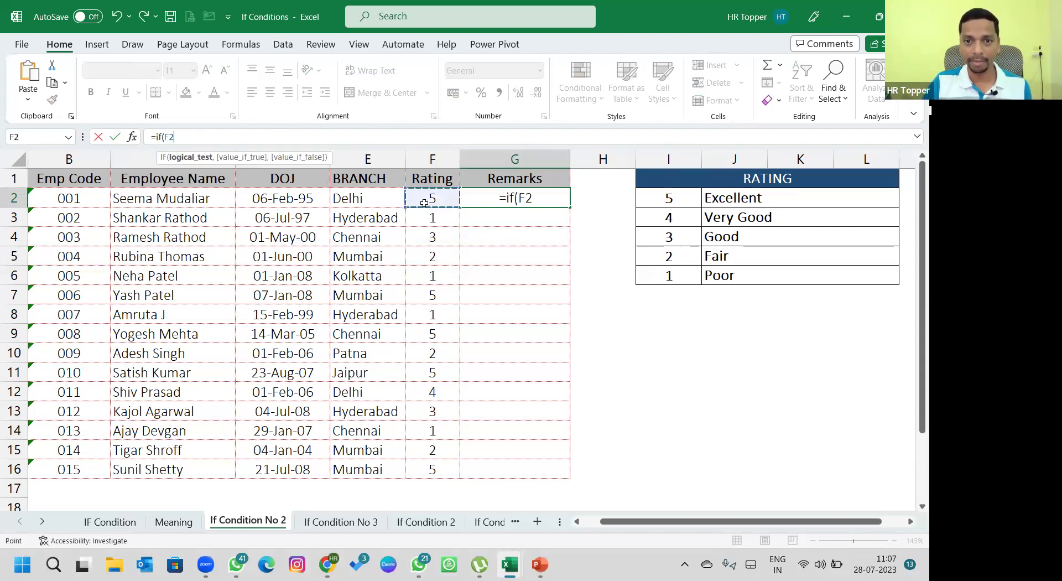
type("=")
type("5")
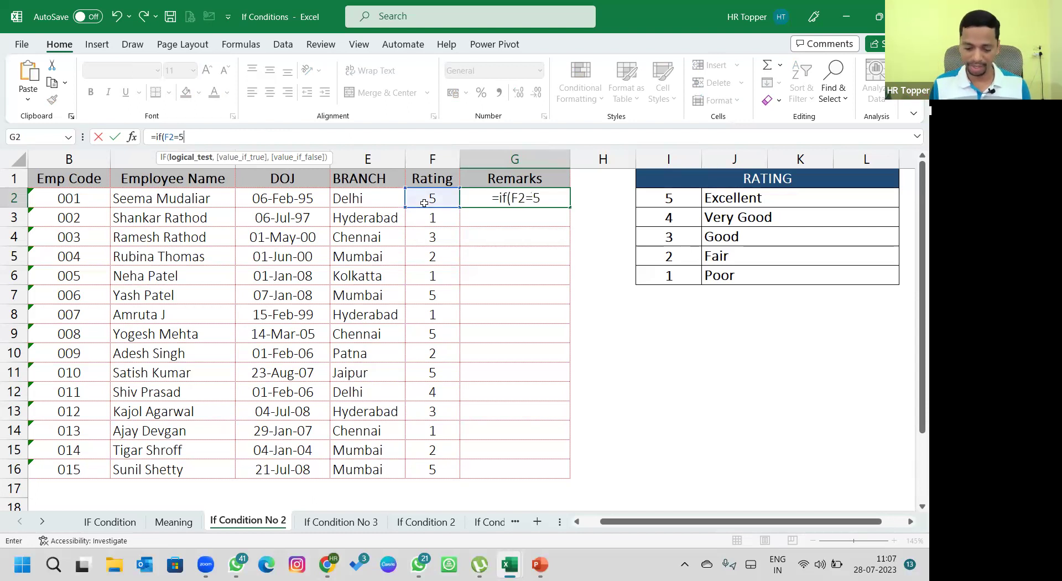
type(",\"Exc")
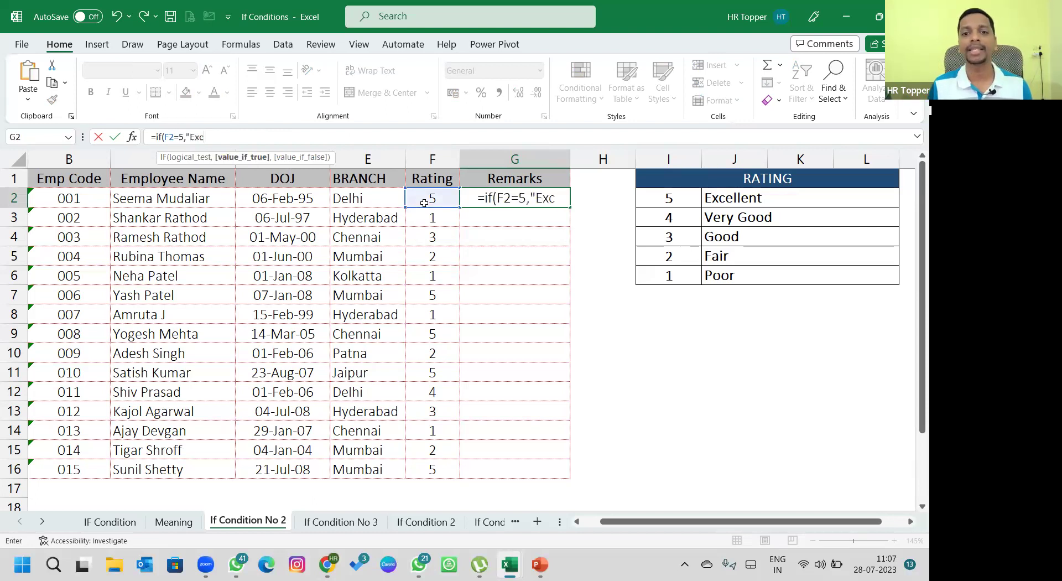
type("ellent")
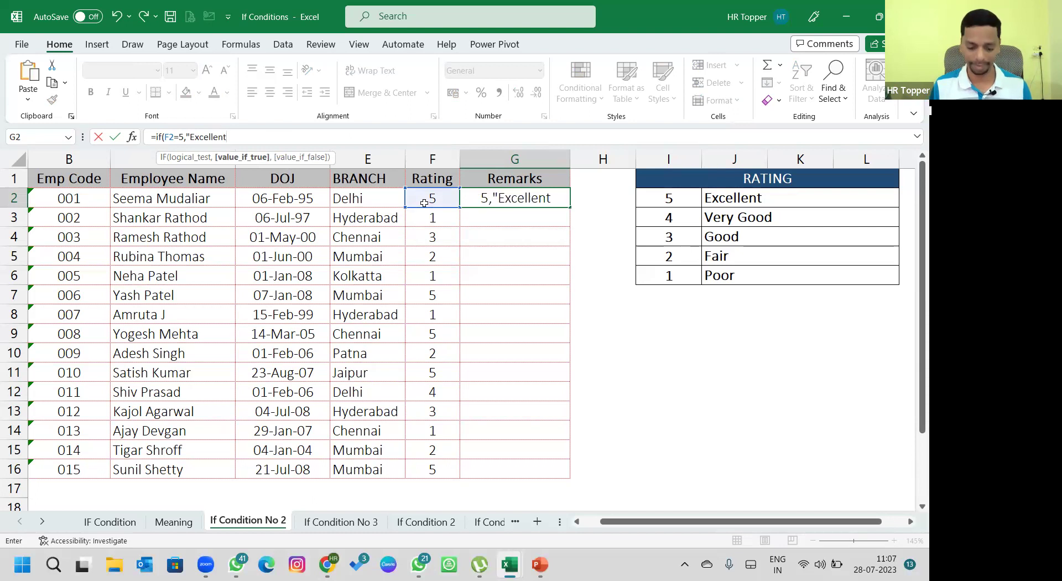
type("\",")
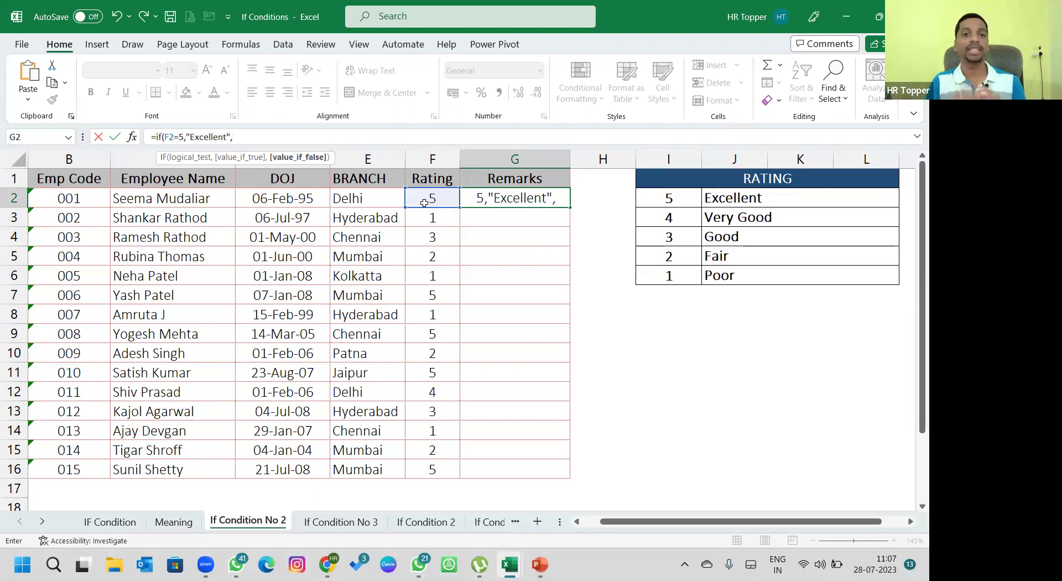
Nest a second IF in G2's formula that returns "Very Good" when F2 equals 4
type("if(")
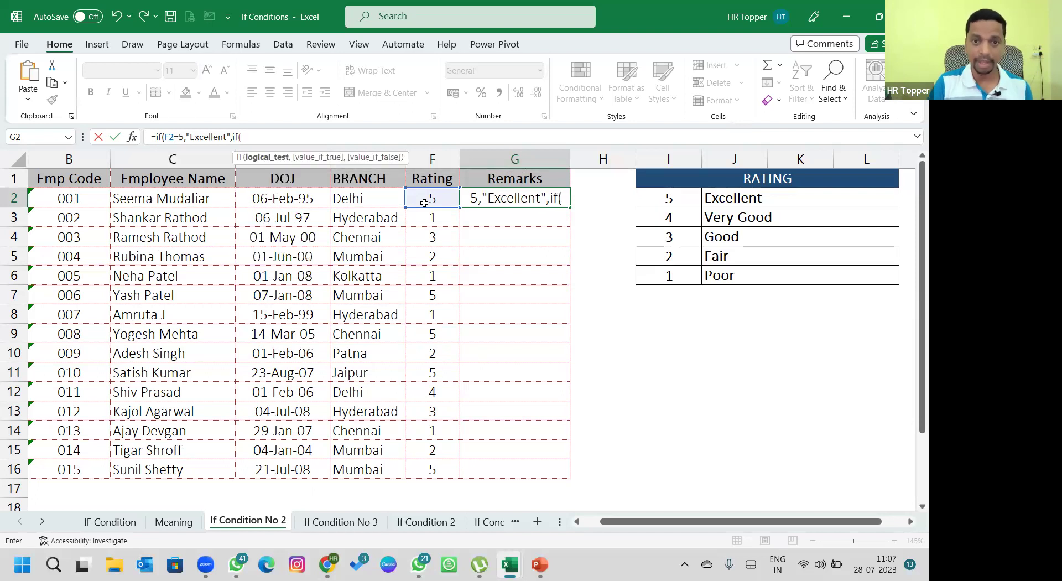
left_click(434, 198)
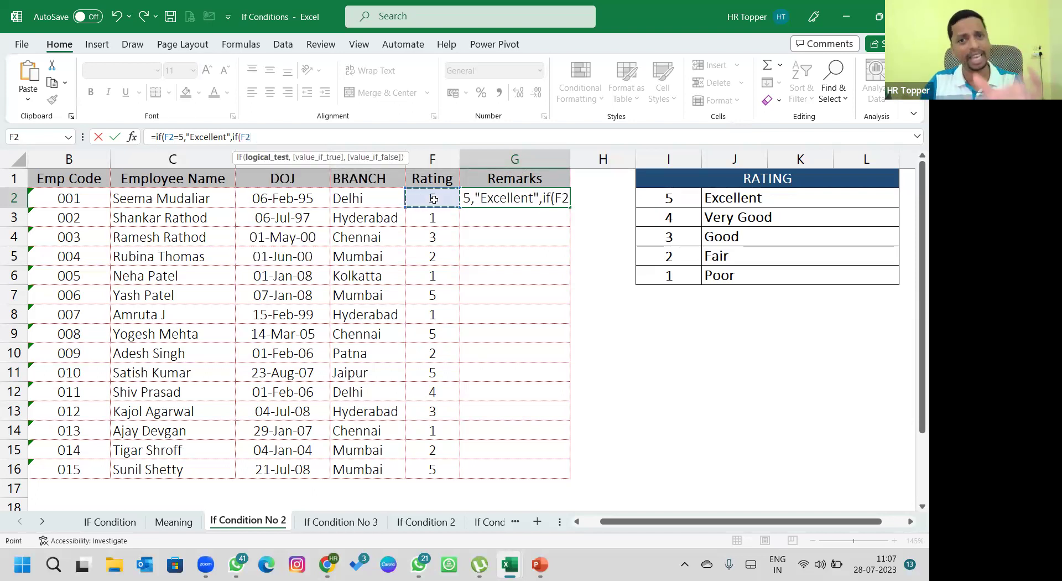
type("=")
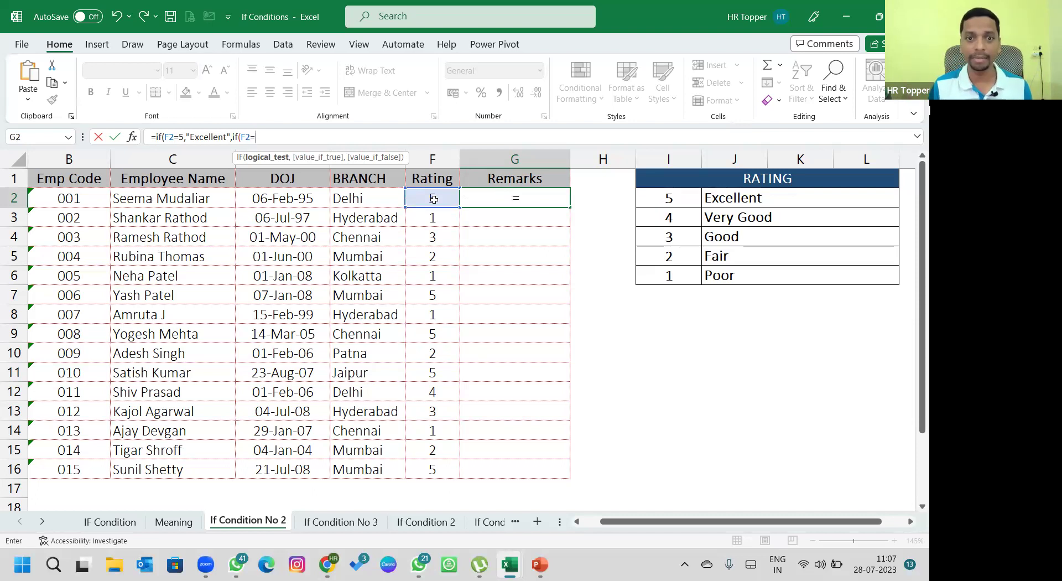
type("4.")
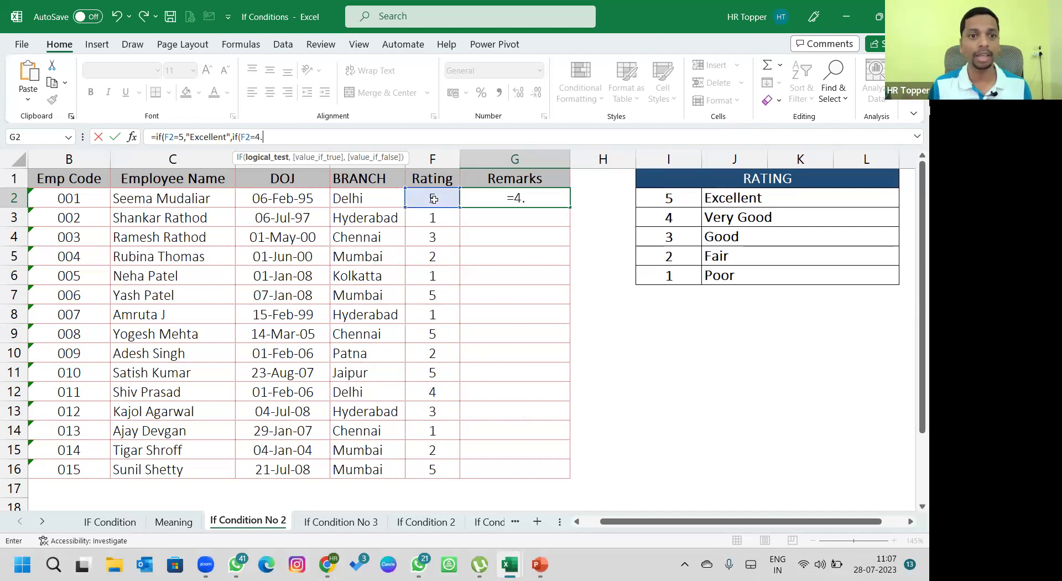
key("BackSpace")
type(",\"")
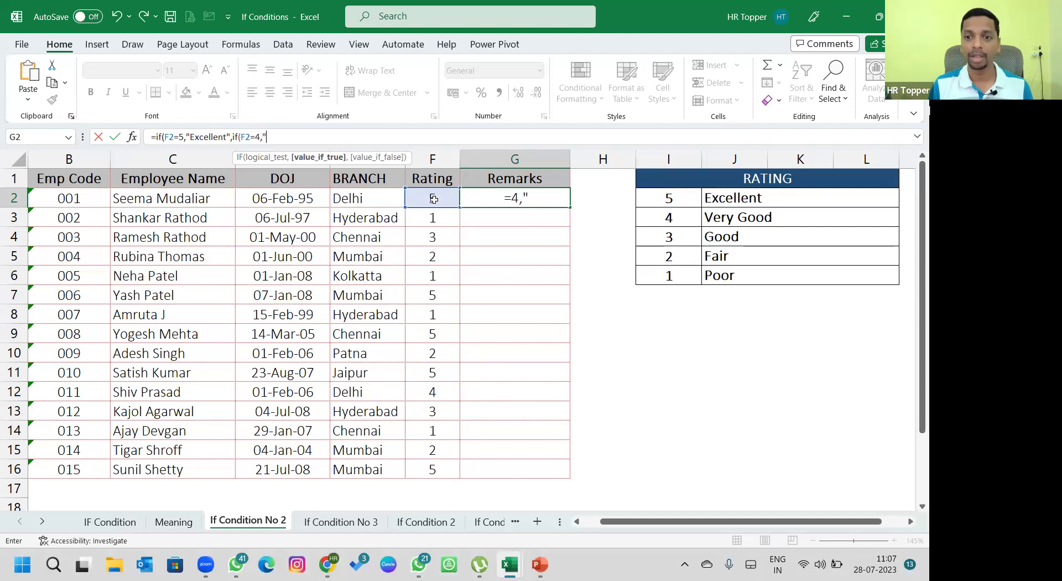
type("Very Good")
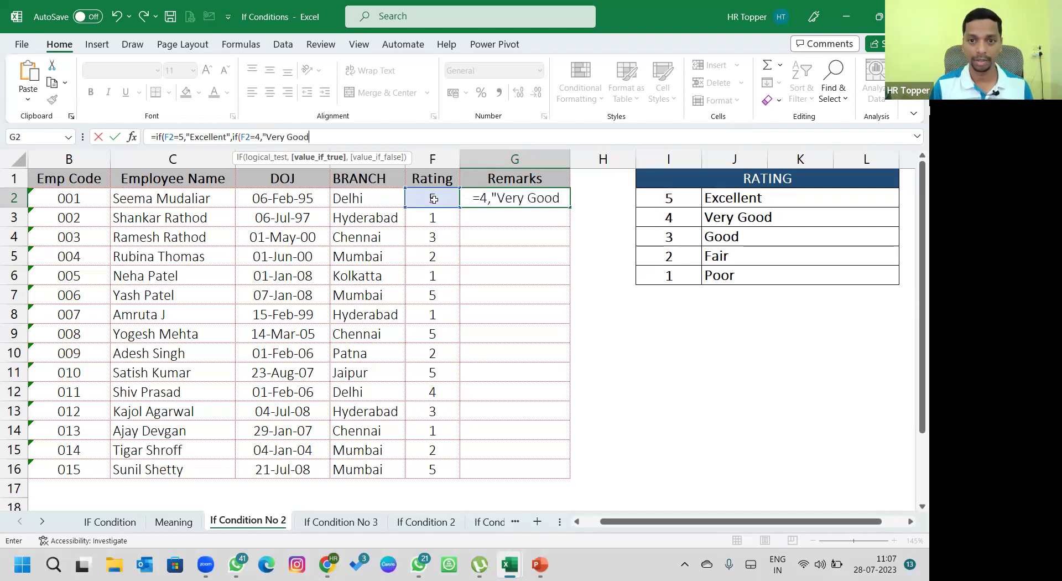
type("\",")
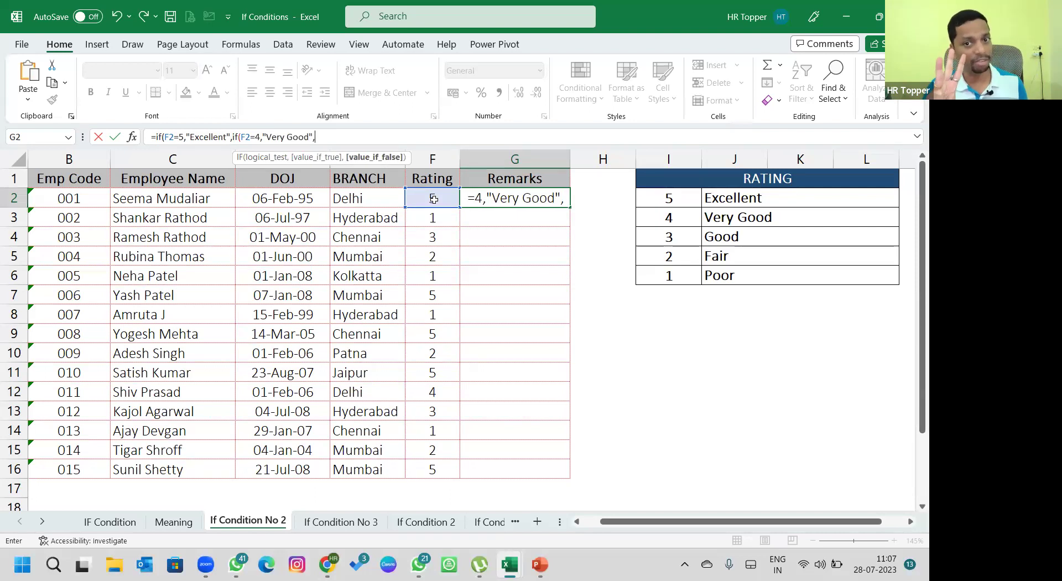
Nest a third IF in G2's formula that returns "Good" when F2 equals 3
type("if(")
left_click(434, 199)
type("=")
type("3")
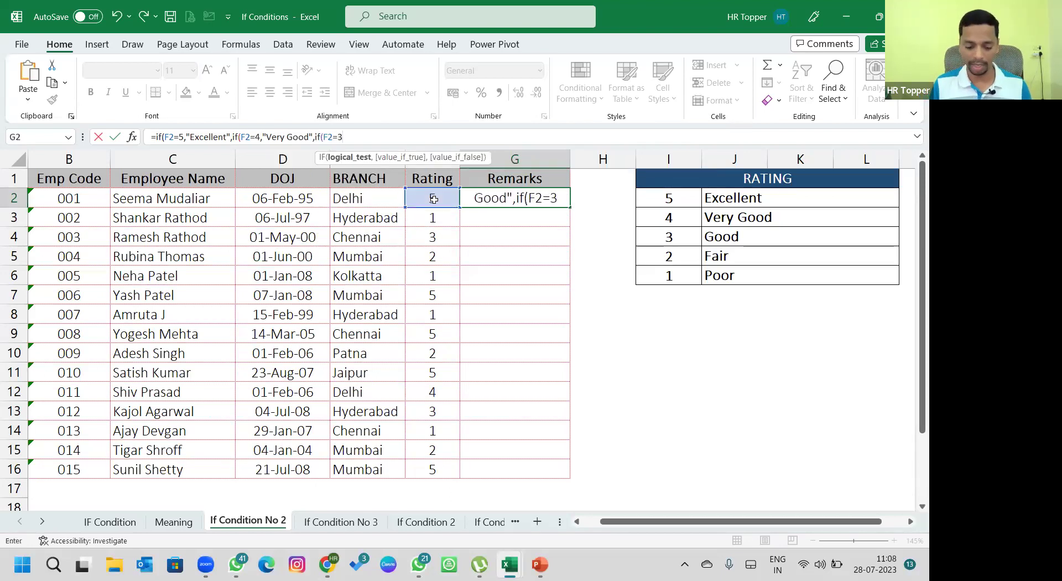
type(",\"Good\",if(")
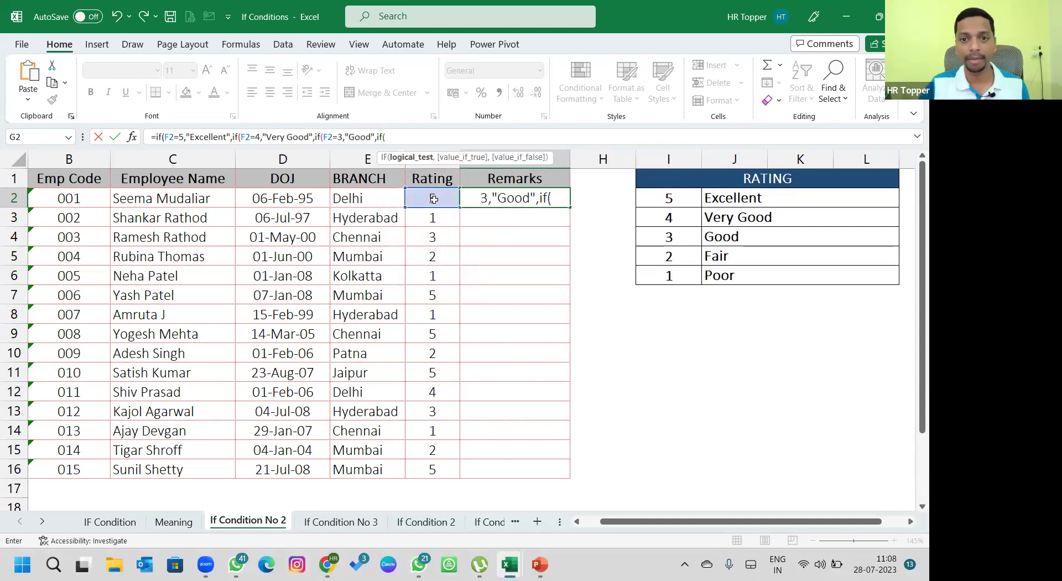
Nest a fourth IF in G2's formula that returns "Fair" when F2 equals 2
left_click(434, 198)
type("=2,\"F")
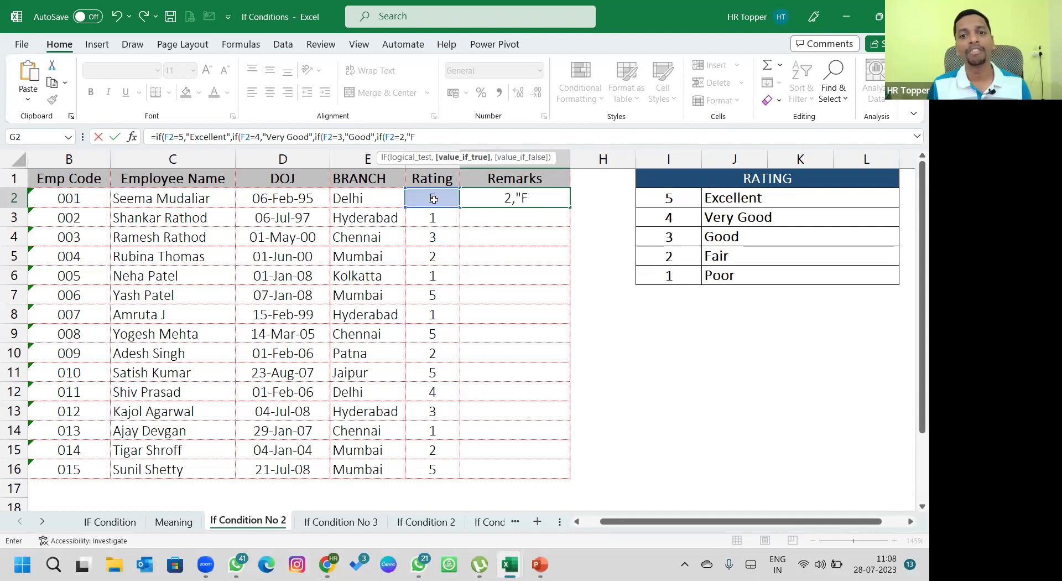
type("air\",if(")
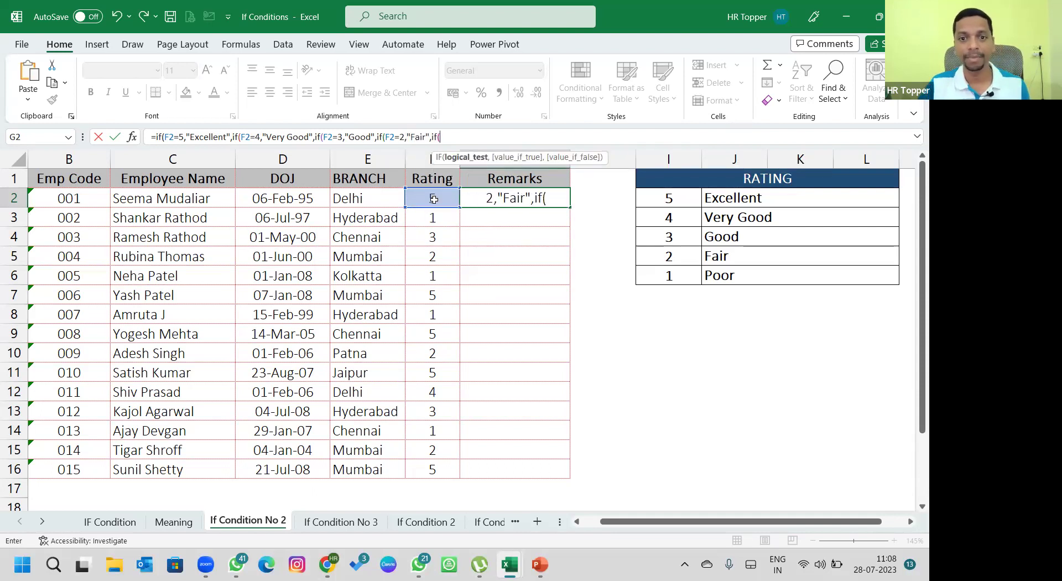
Nest a fifth IF in G2's formula that returns "Poor" when F2 equals 1
left_click(434, 199)
type("=1")
type(",\"")
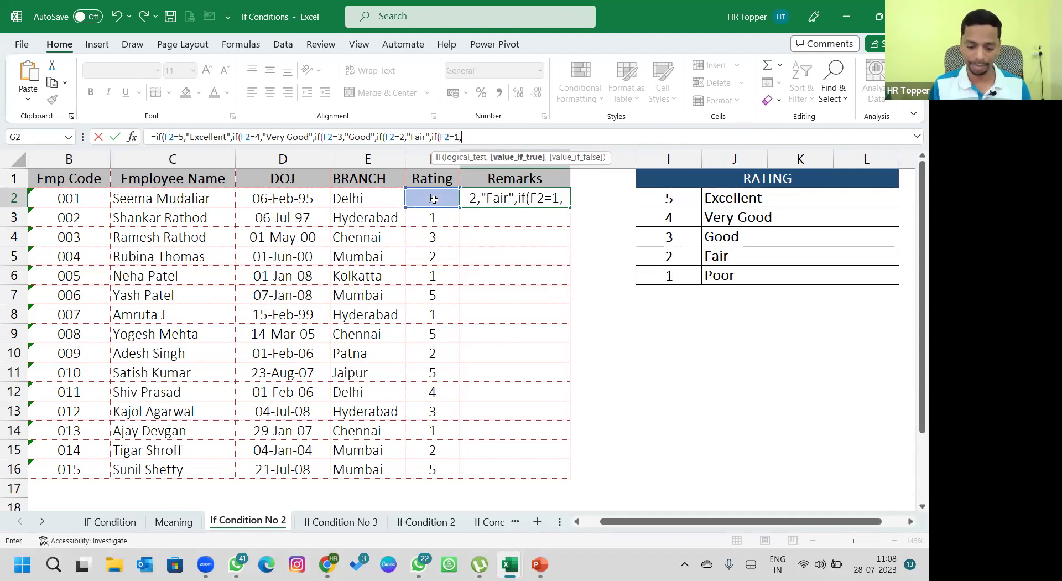
type("Poor")
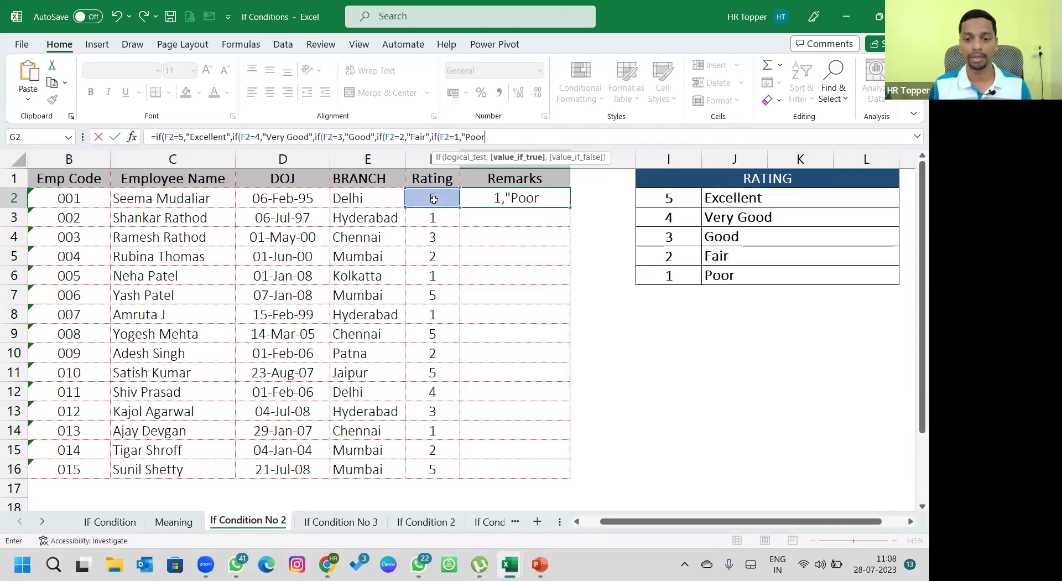
type("\",")
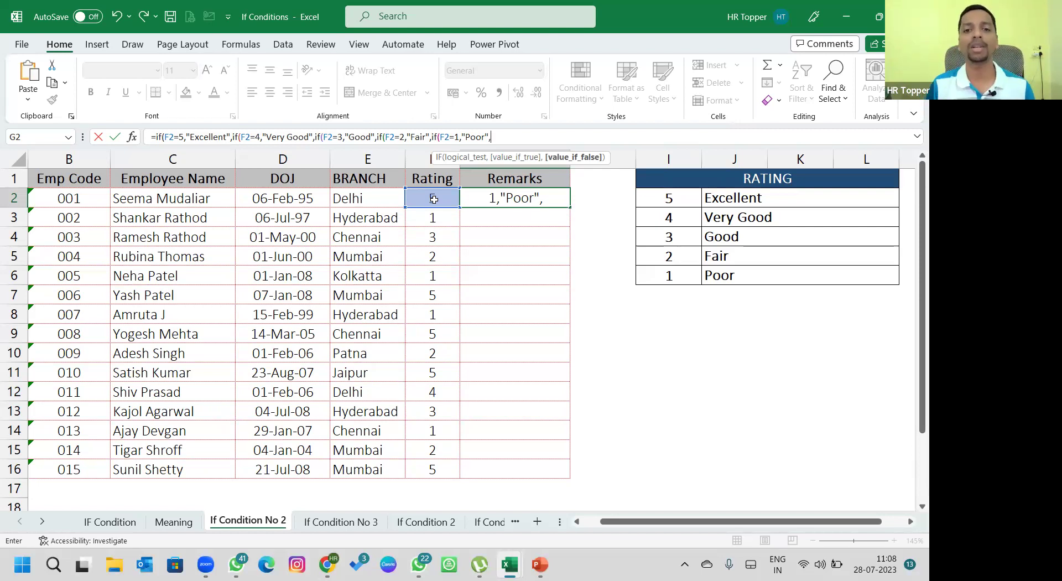
Complete G2's formula with empty text as the final false result and fill it down through G16
type("\",\"\")")
key("Return")
key("Return")
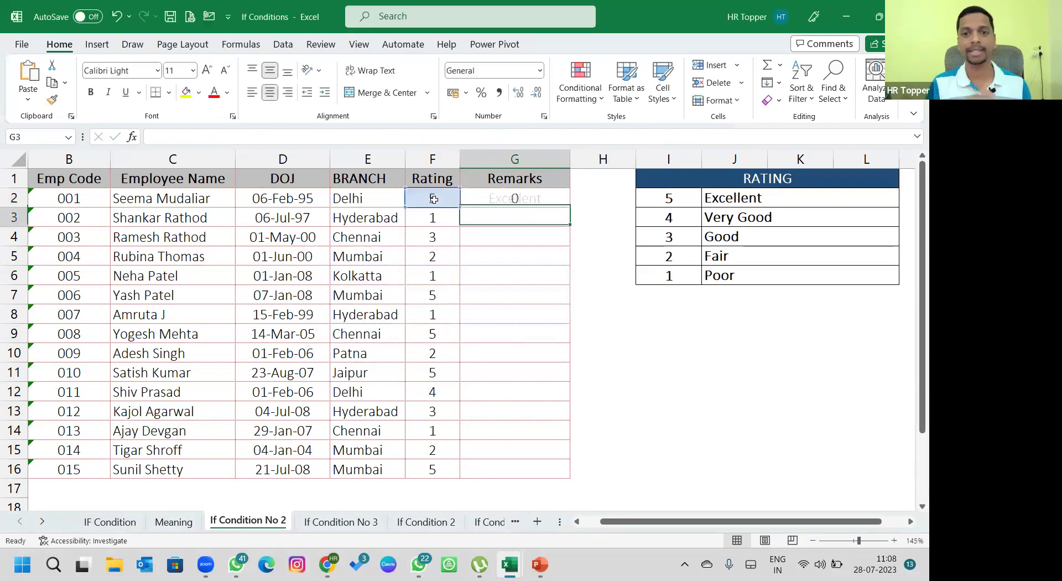
left_click(487, 202)
left_click_drag(570, 207, 563, 480)
Set every rating in F2:F16 to 4 to test the Remarks formulas
key("Left")
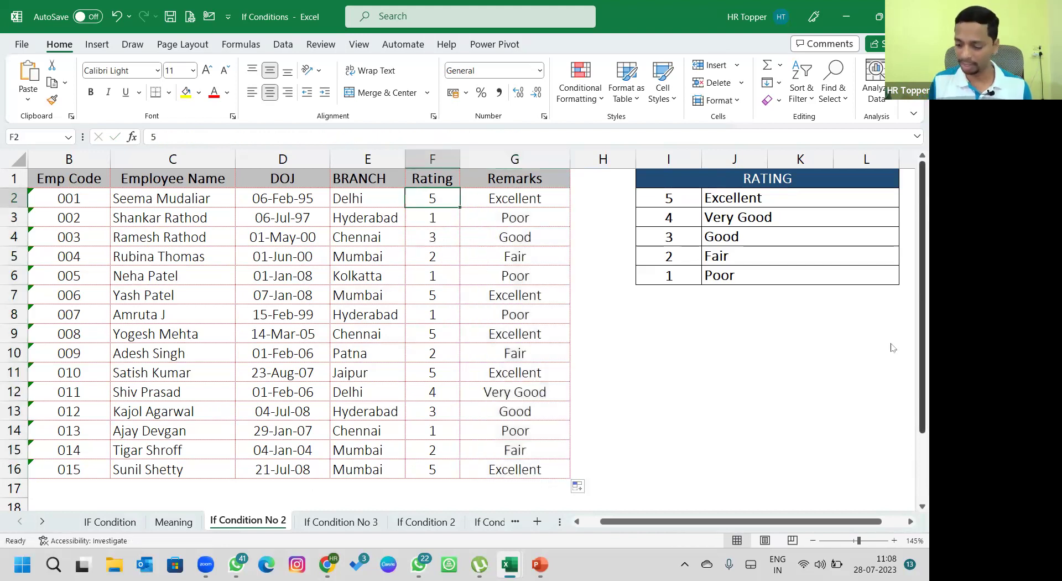
type("4")
key("Return")
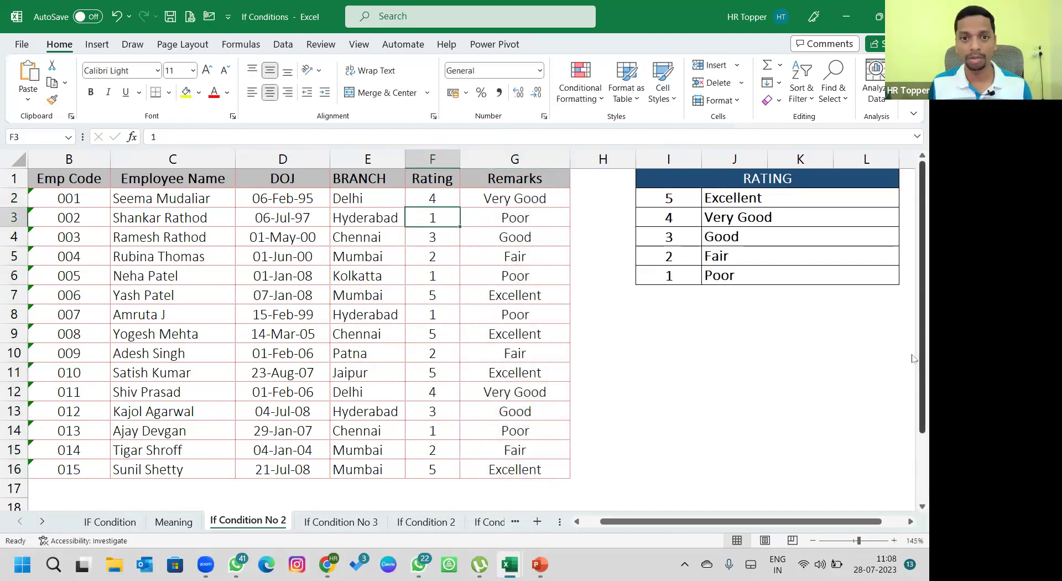
key("Up")
key("ctrl+shift+Down")
key("ctrl+d")
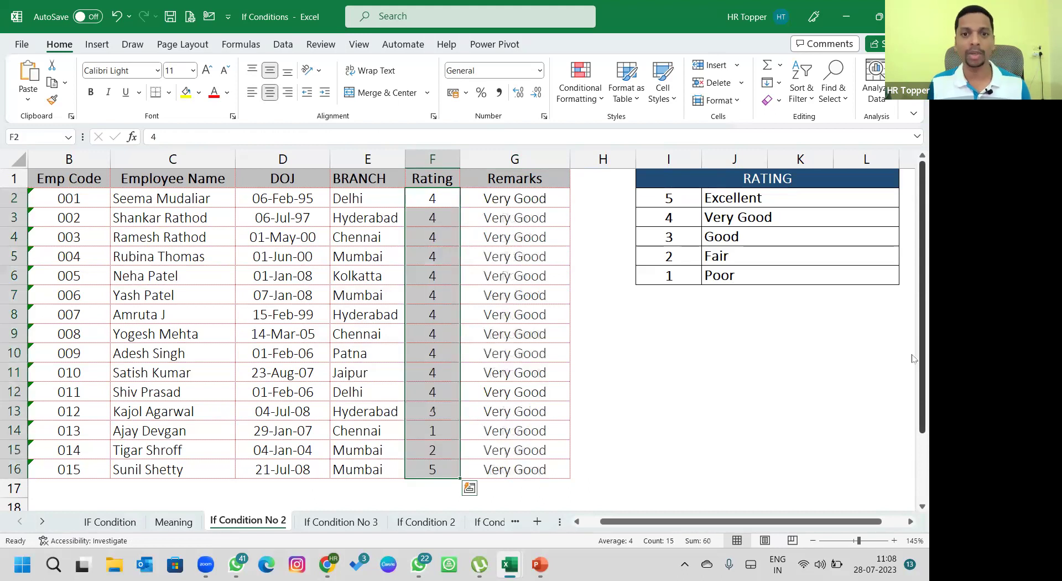
Set every rating in F2:F16 to 3 to test the Remarks formulas
key("Up")
key("Down")
type("3")
key("Return")
key("Up")
key("ctrl+shift+Down")
key("ctrl+d")
Set every rating in F2:F16 to 2 to test the Remarks formulas
key("Up")
key("Down")
type("2")
key("Return")
key("Up")
key("ctrl+shift+Down")
key("ctrl+d")
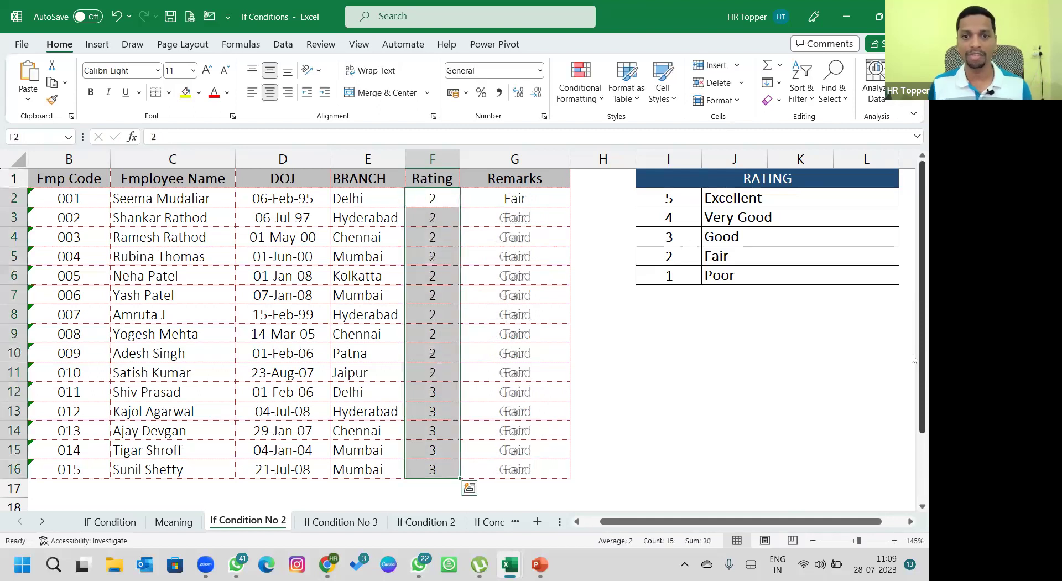
Set every rating in F2:F16 to 1 to test the Remarks formulas
key("Up")
key("Down")
type("1")
key("Return")
key("Up")
key("ctrl+shift+Down")
key("ctrl+d")
Test the first employee's Remarks formula with a blank rating in F2 and the out-of-range values 55 and 445
key("Up")
key("Down")
key("Delete")
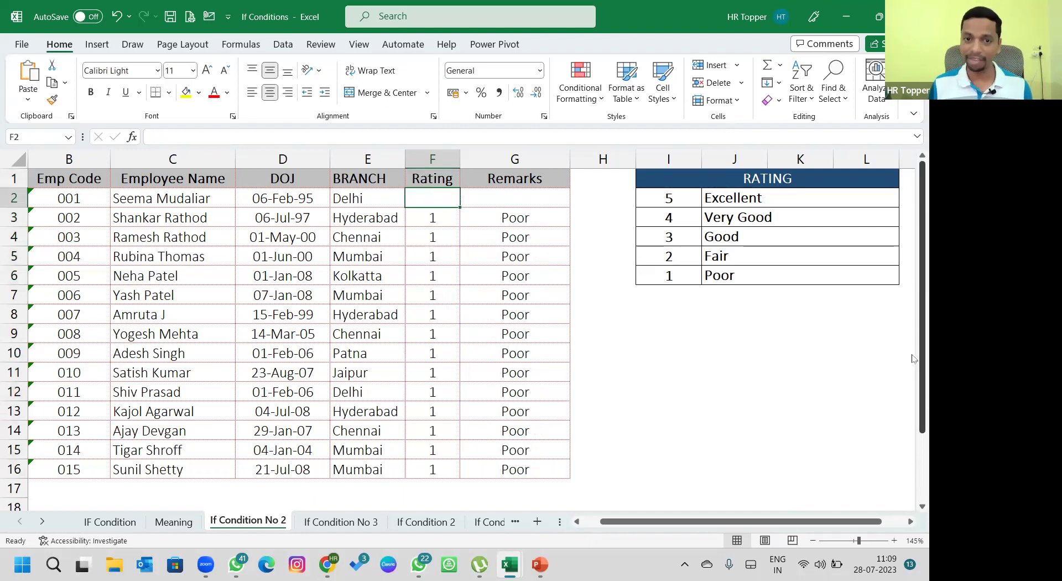
type("55")
key("Return")
key("Up")
type("445")
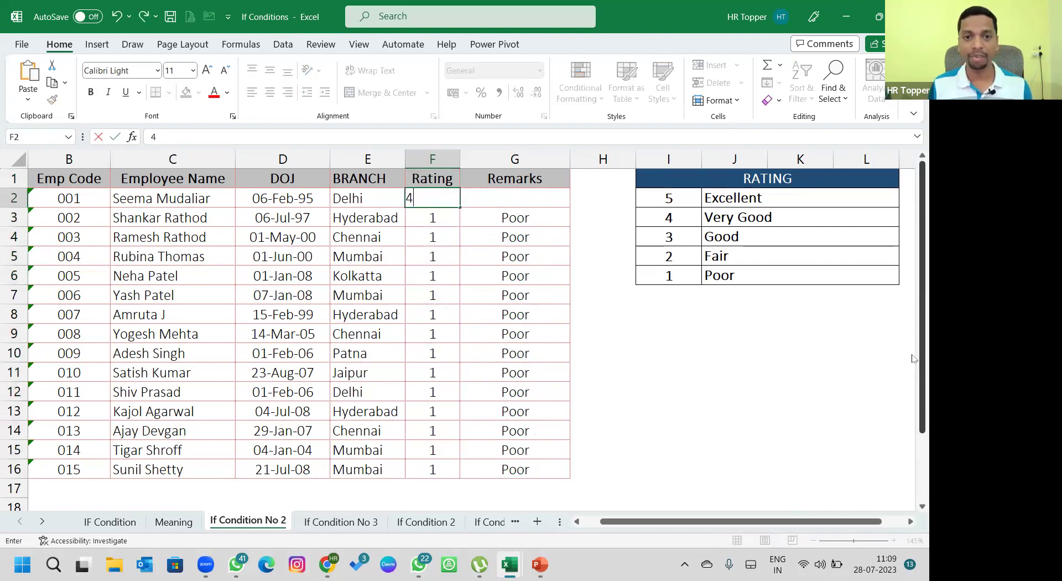
key("Return")
key("Up")
Test the first employee's Remarks formula with text entries in F2: a first name and the letter A
type("anand")
key("Return")
key("Up")
type("A")
key("Return")
key("Up")
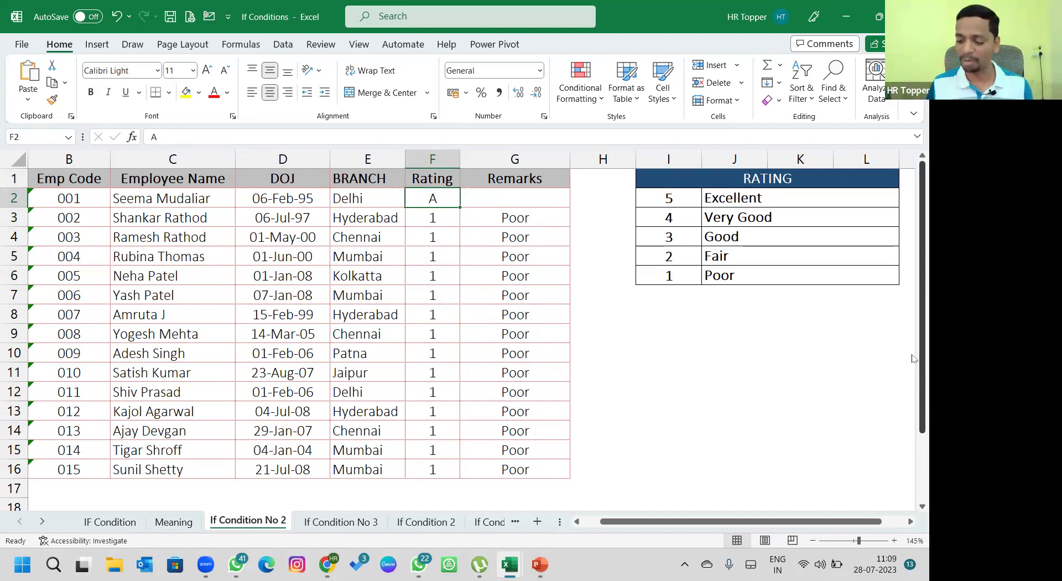
Set the ratings in F2 through F5 to 5, 4, 3 and 2
type("5")
key("Return")
type("4")
key("Return")
type("3")
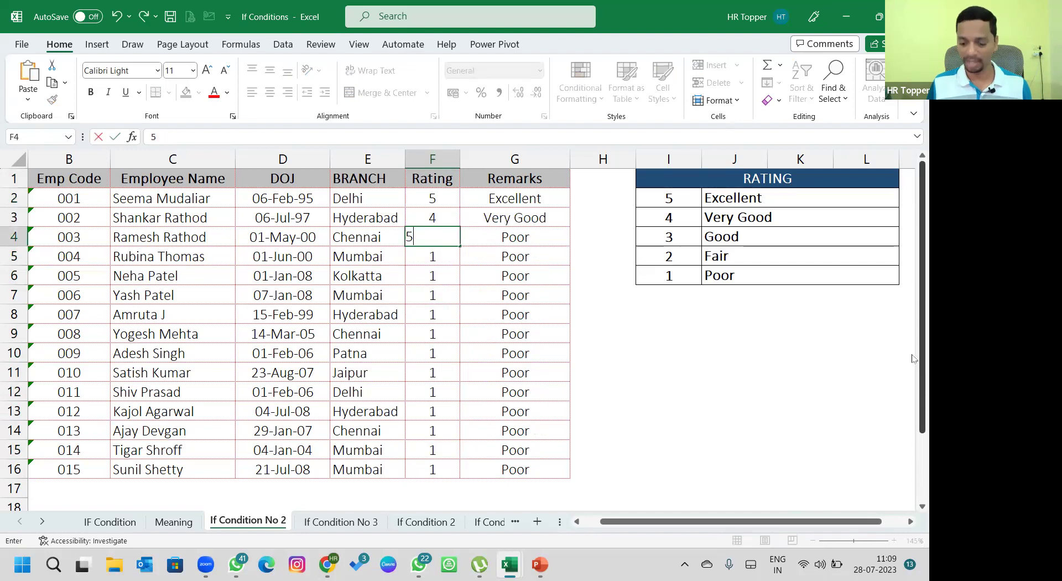
key("Return")
type("2")
key("Return")
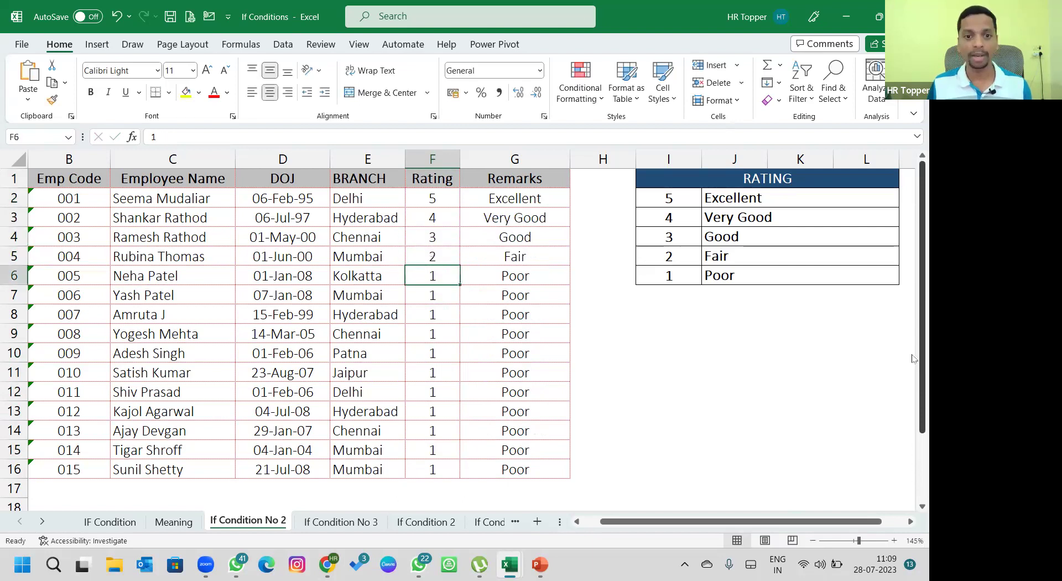
key("Up")
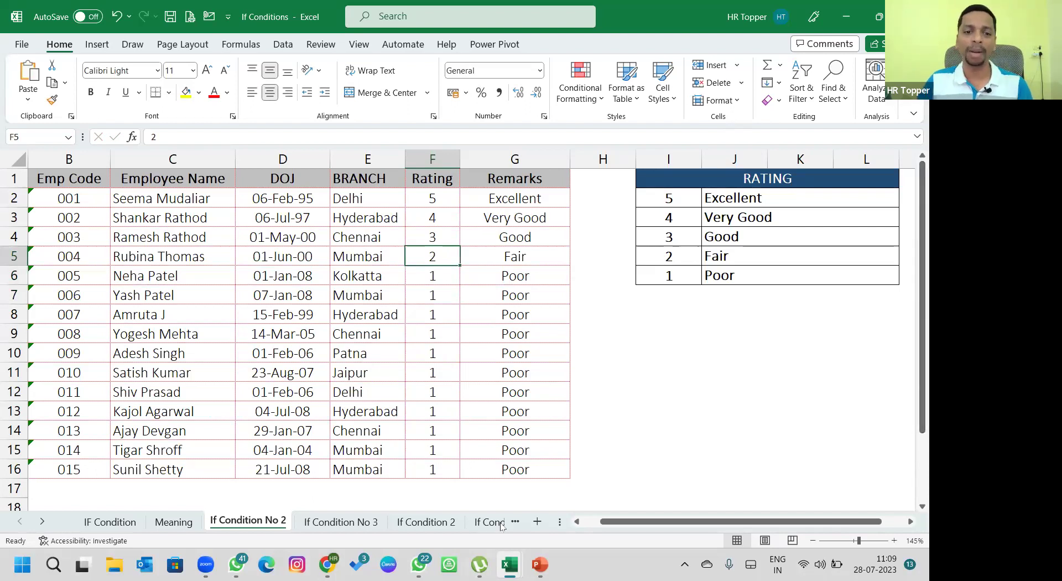
Clear the existing Results and Grade entries in D4:E8 on the If Condition No 3 sheet
left_click(334, 523)
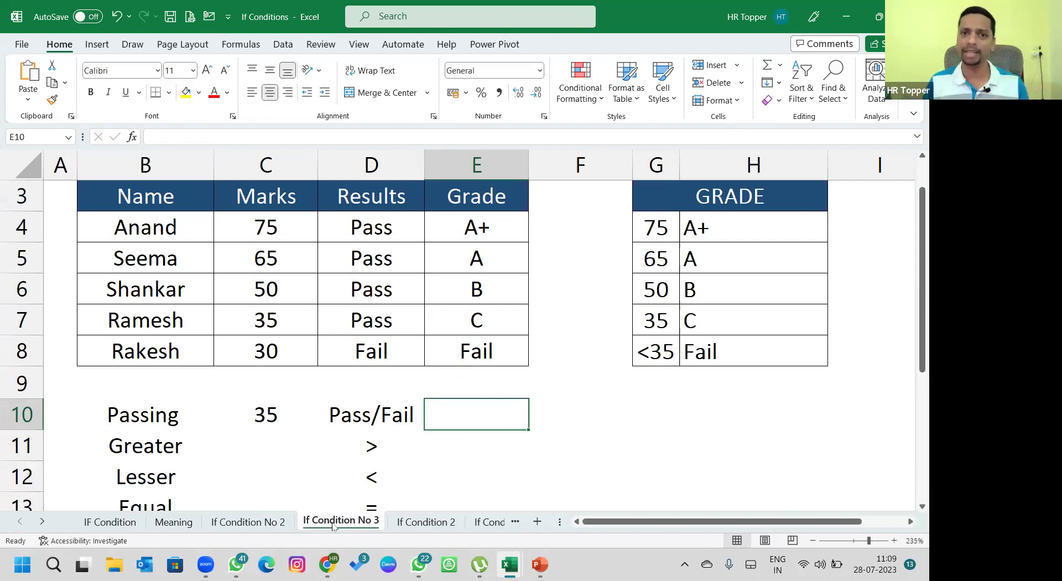
left_click(381, 248)
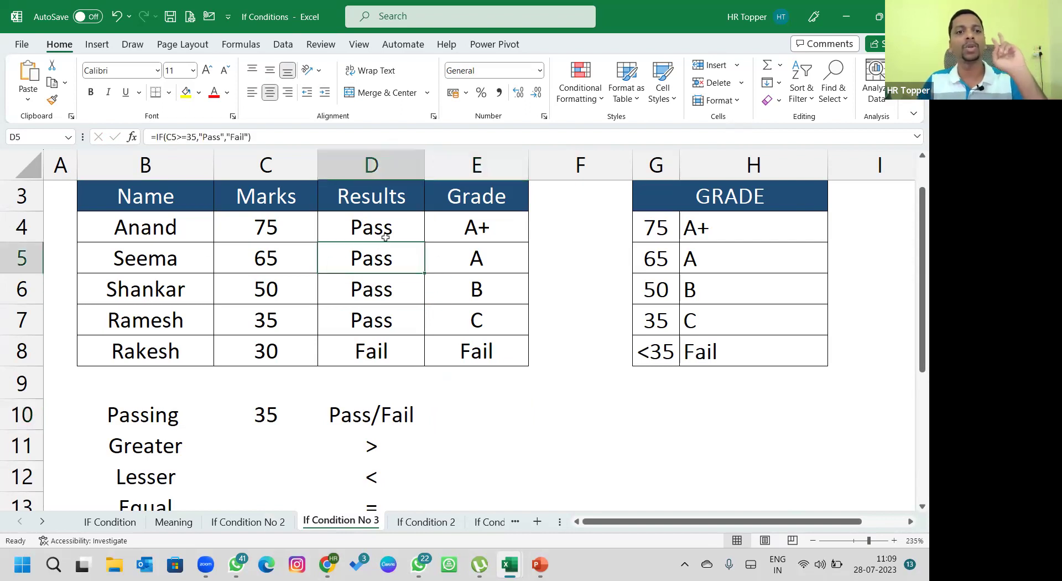
left_click(399, 233)
left_click_drag(399, 232, 520, 360)
key("Delete")
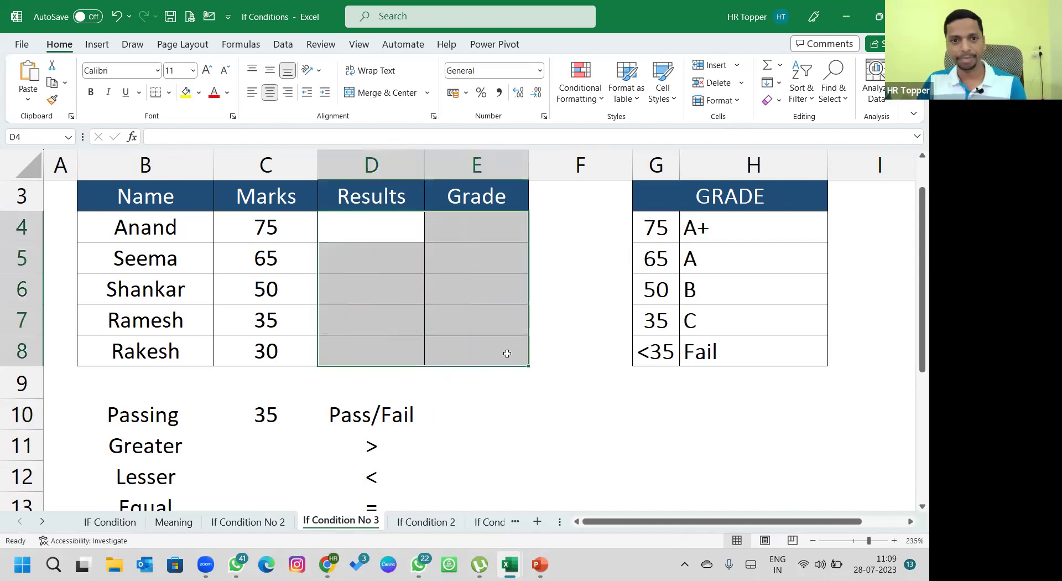
left_click(602, 381)
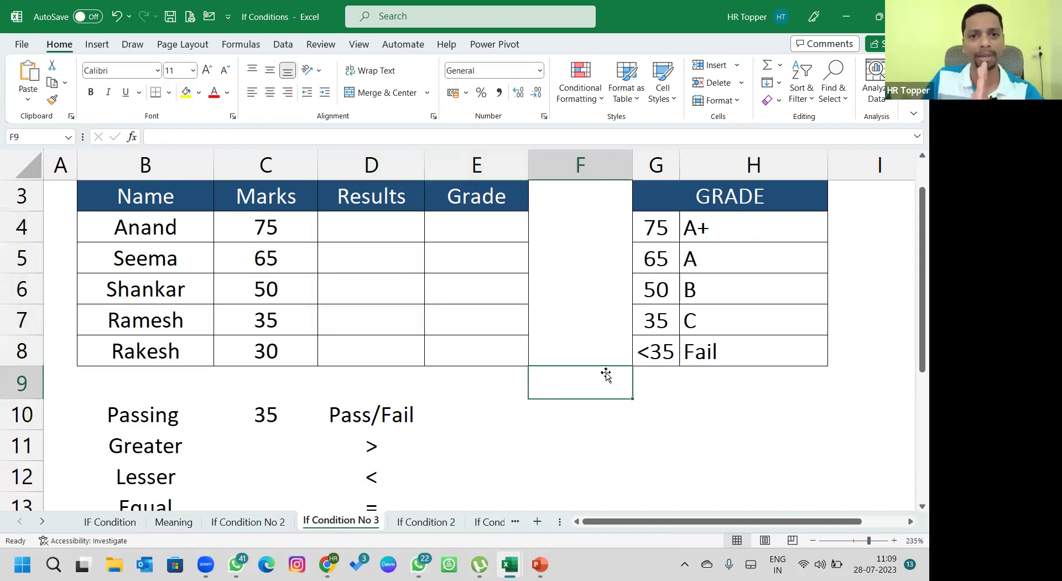
left_click(483, 330)
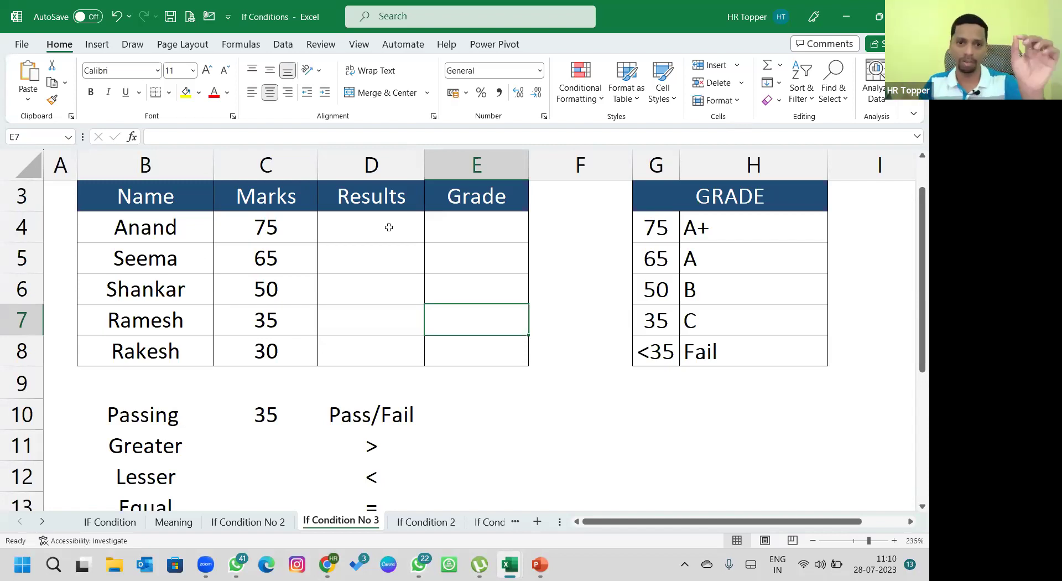
left_click(389, 227)
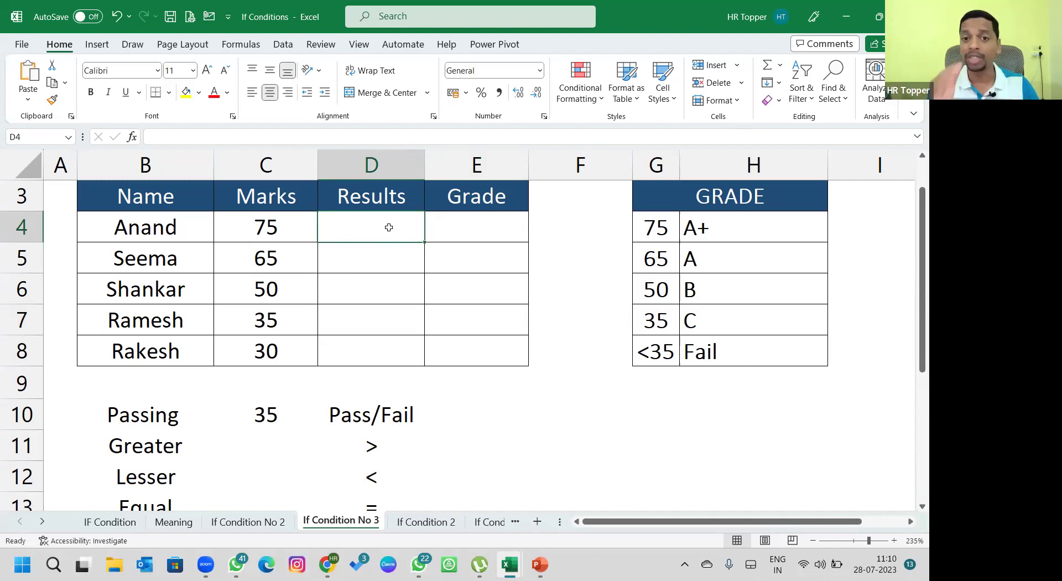
Add comparison notes below the tables: "More than 35" in F10 with 36 in H10, and "35 & above" in F11
left_click(581, 422)
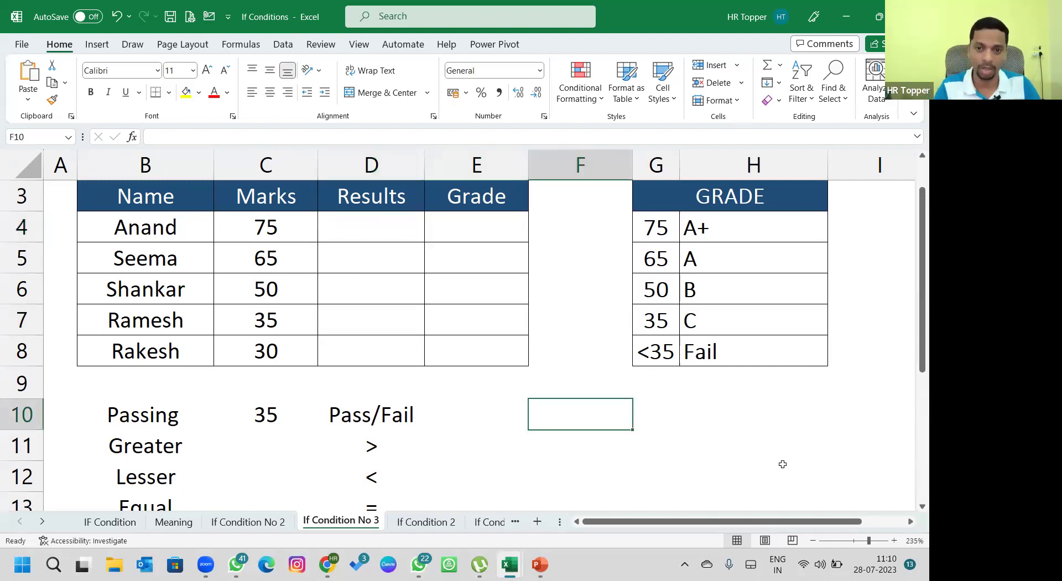
type("More than 35")
key("Tab")
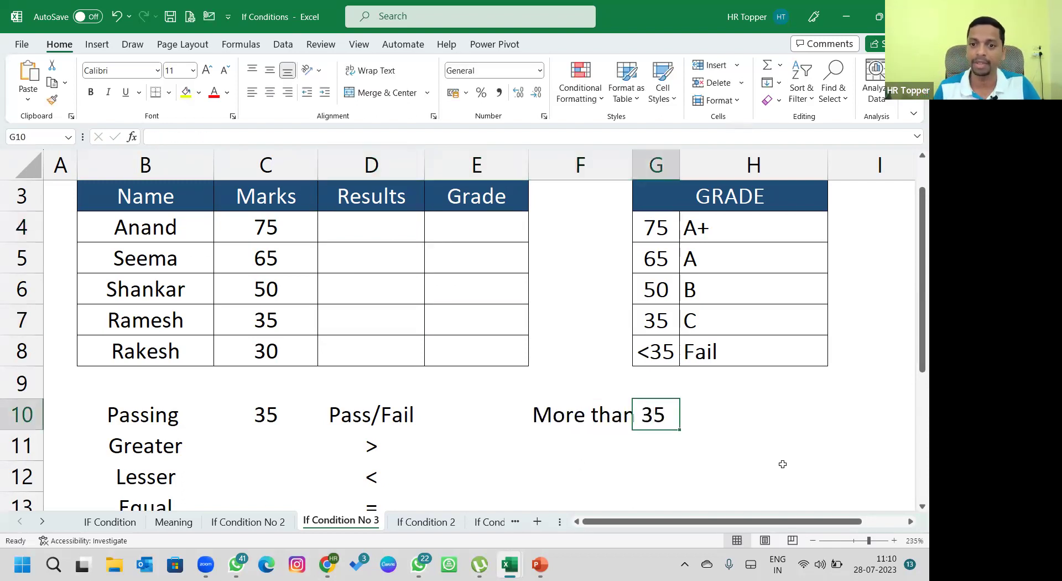
key("Tab")
type("36")
key("Return")
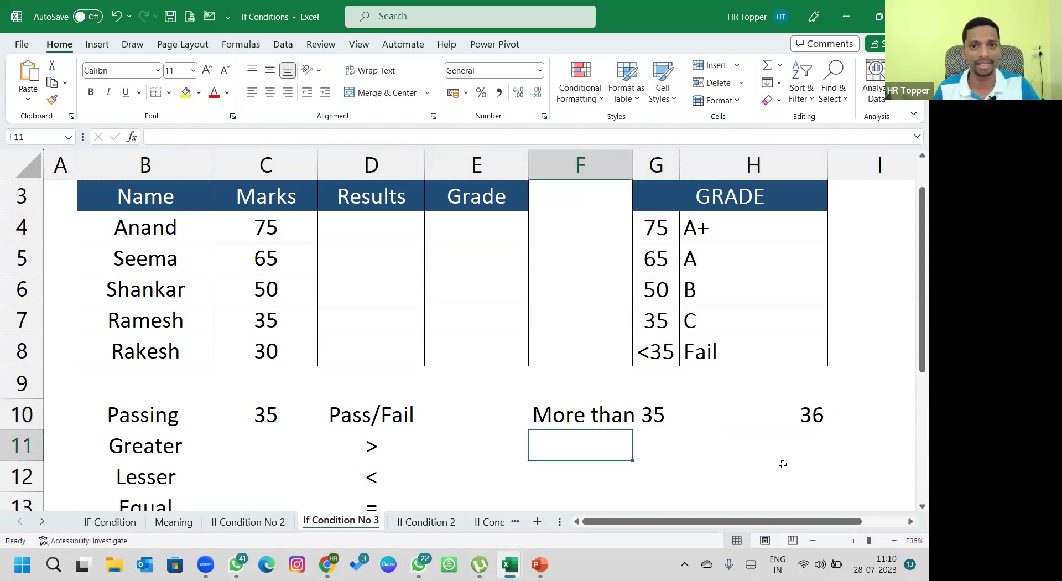
type("35 & above")
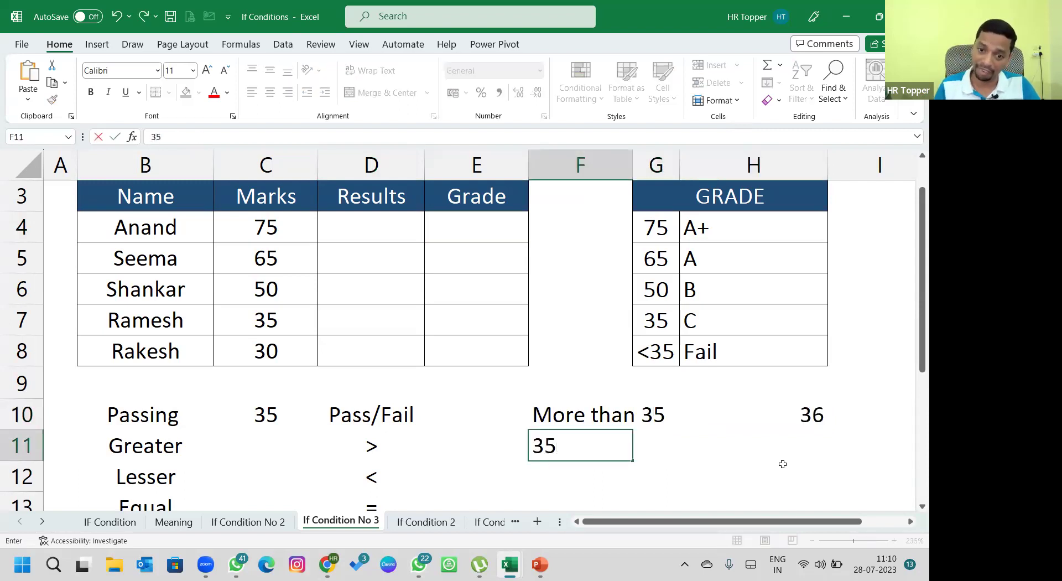
key("Tab")
key("Tab")
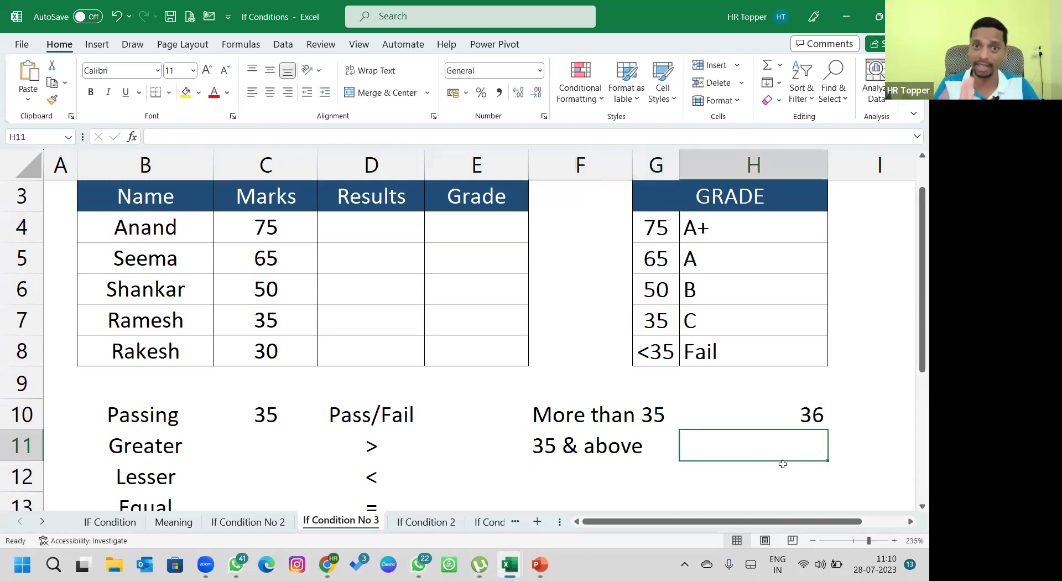
Clear the comparison notes from F10:H11
key("Up")
key("Left")
key("Left")
key("shift+Right")
key("shift+Right")
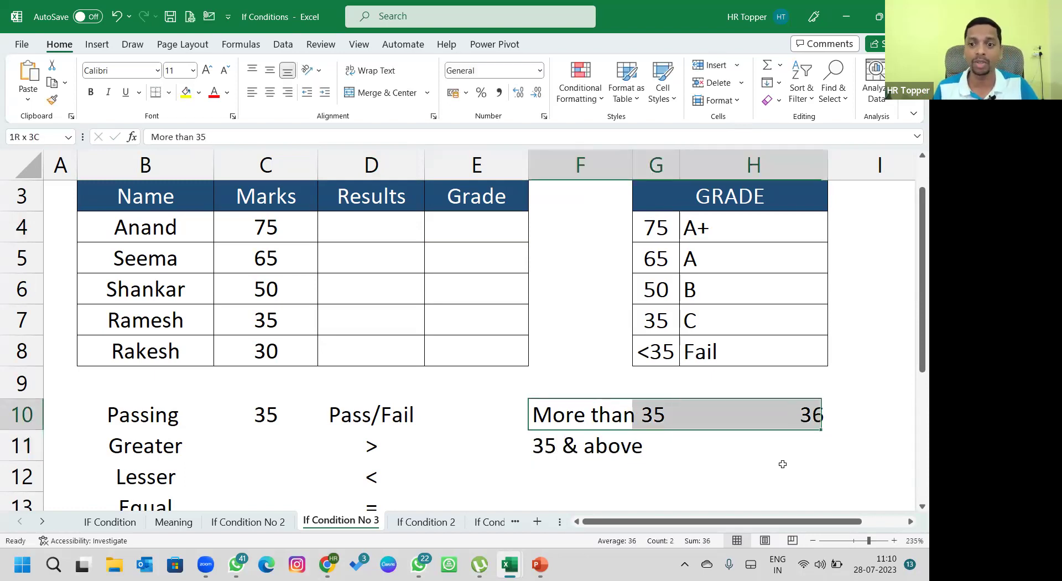
key("shift+Right")
key("shift+Down")
key("Delete")
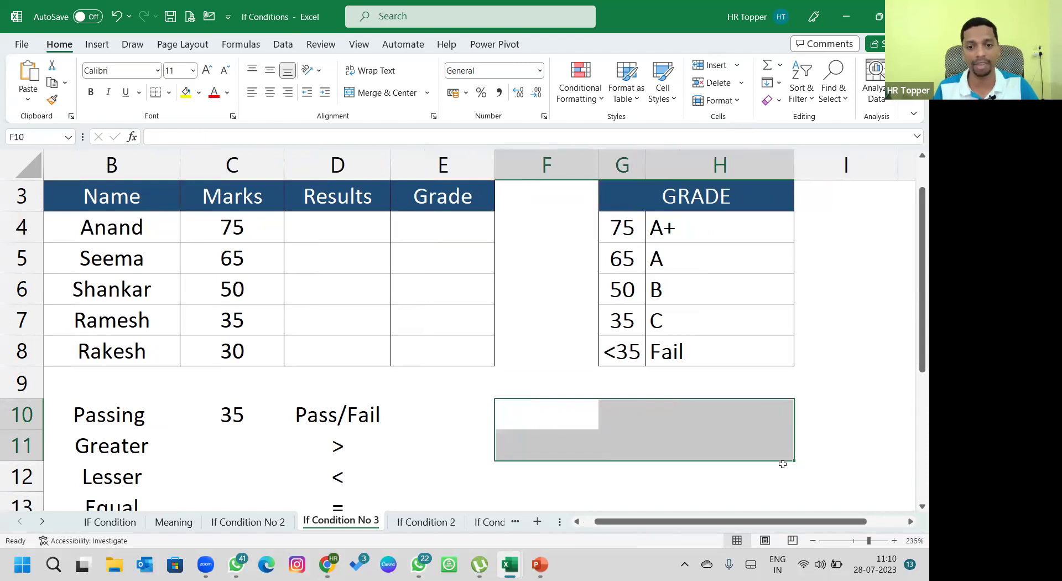
Enter the comparison example >35 in F10
key("Up")
key("Down")
type(">35")
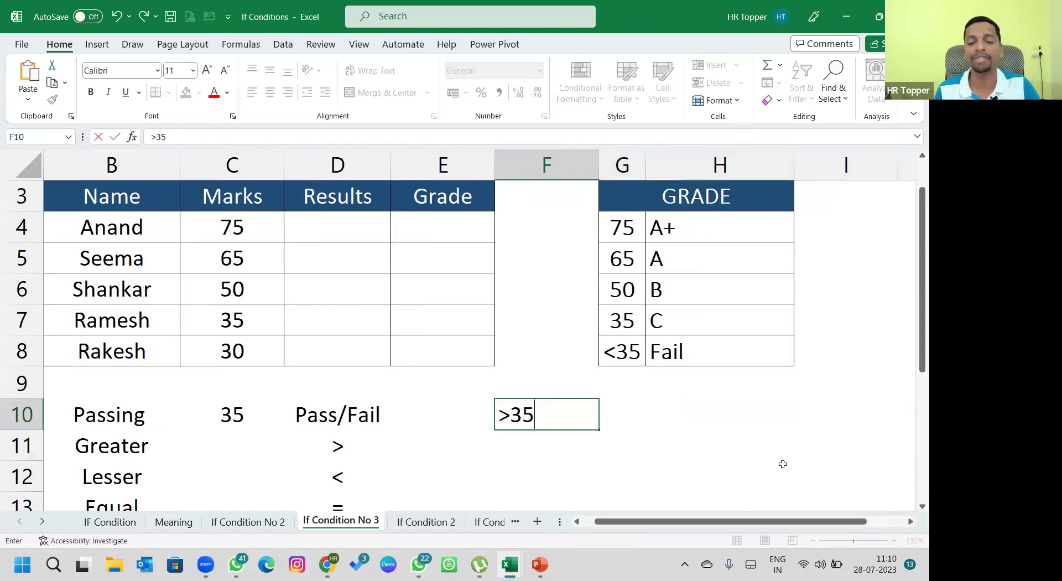
key("Tab")
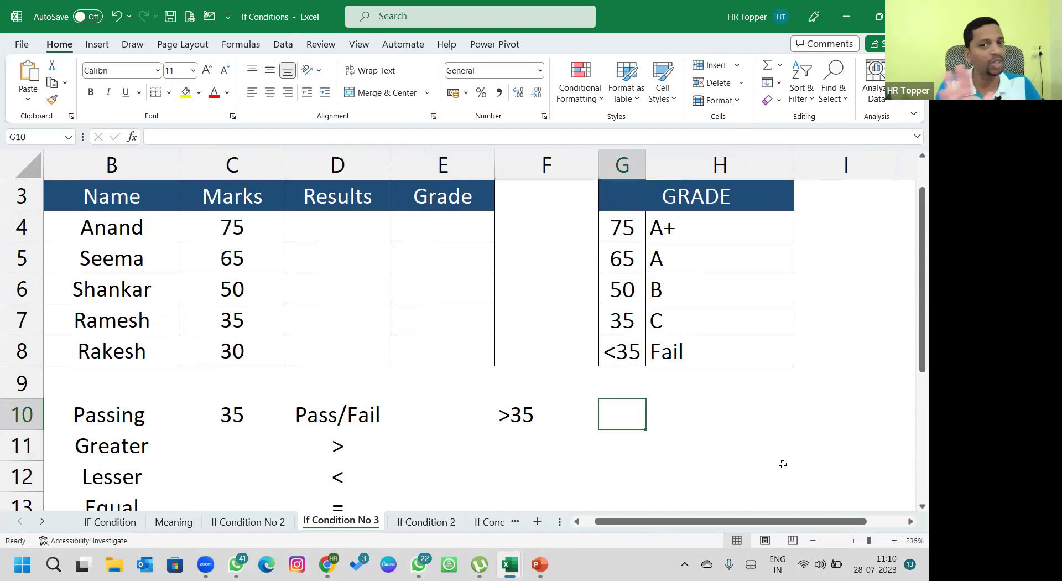
Try to enter =>35 in F11, discard that entry, and undo the >35 example in F10
key("Left")
key("Down")
type("=>")
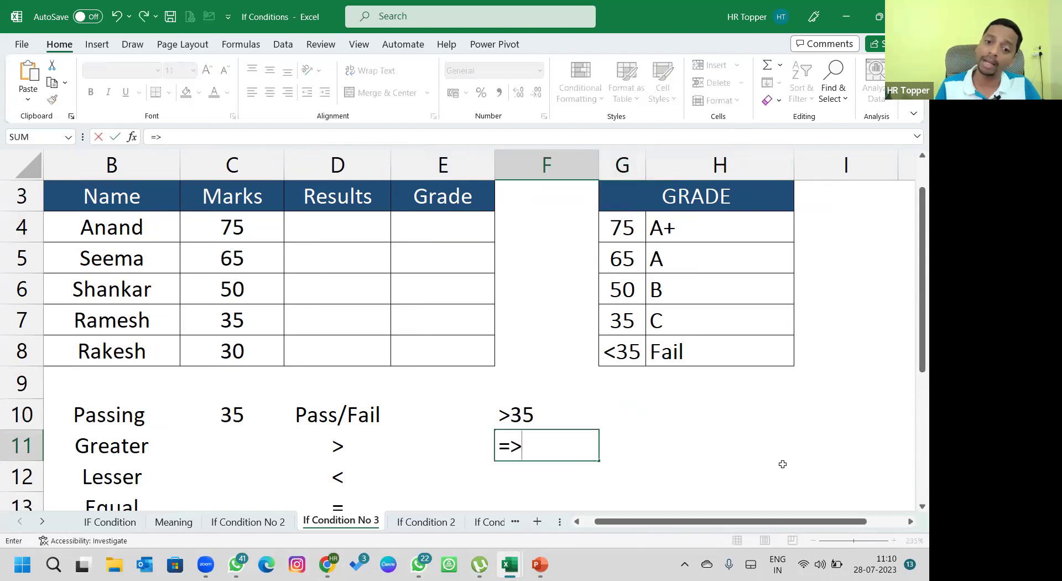
type("35")
key("Return")
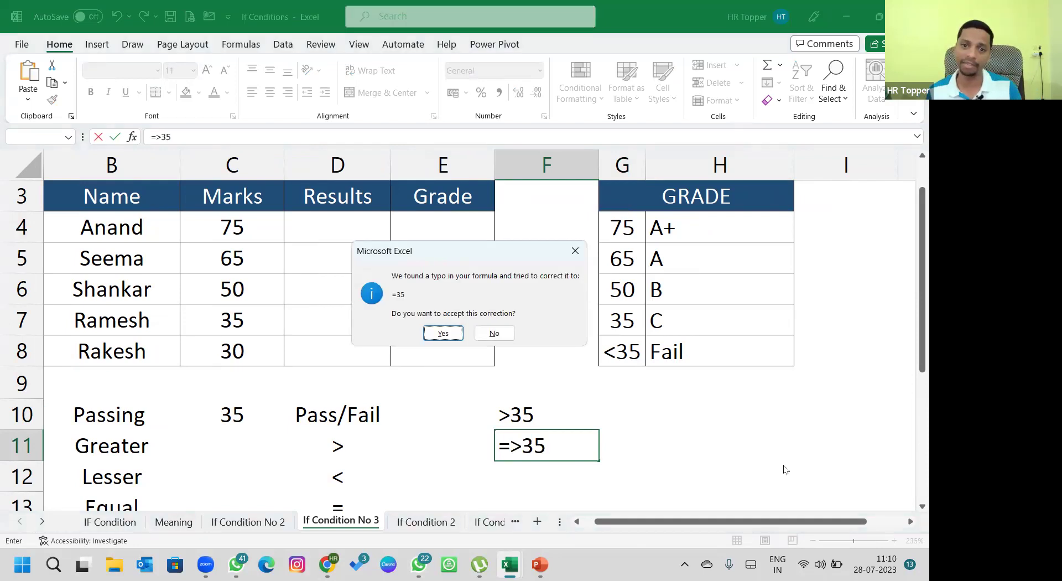
key("Escape")
key("Escape")
key("Up")
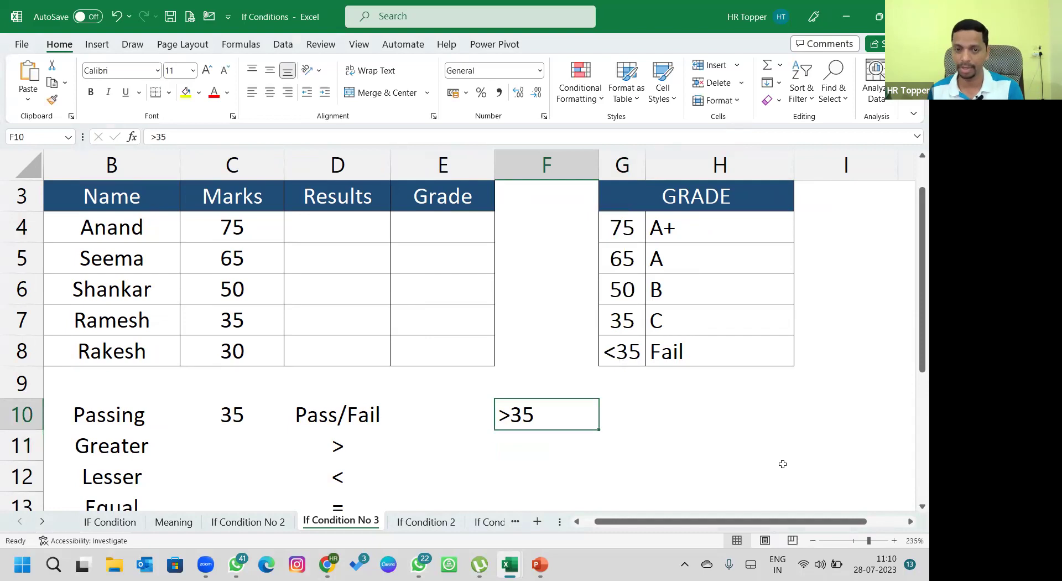
key("ctrl+z")
left_click(367, 226)
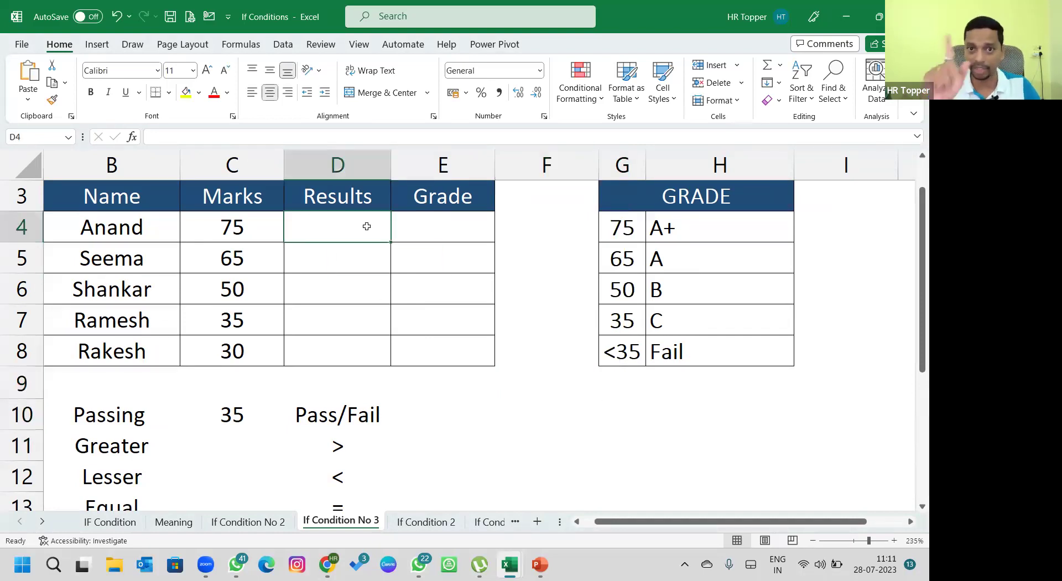
type("=if")
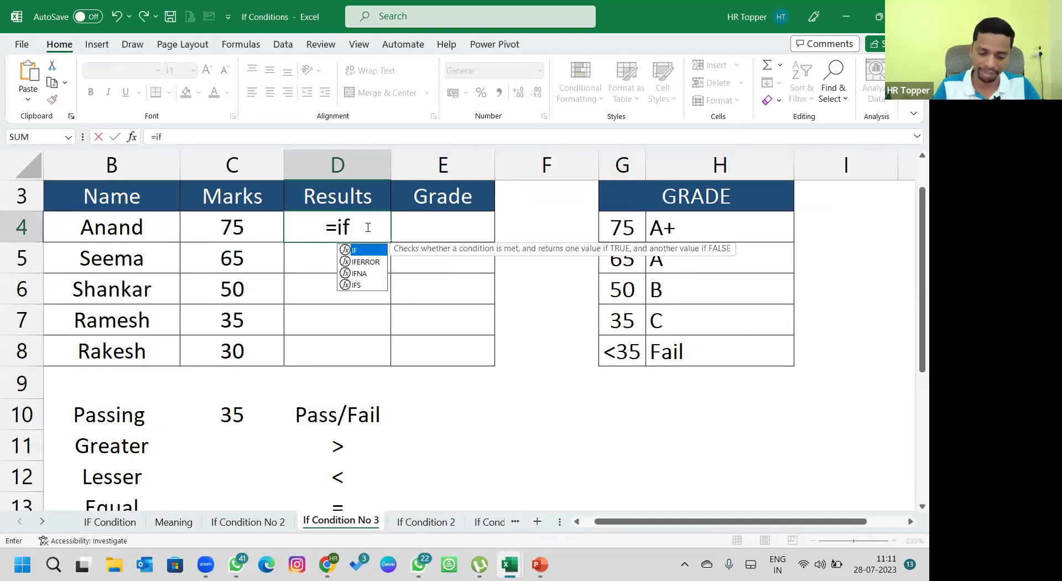
key("Tab")
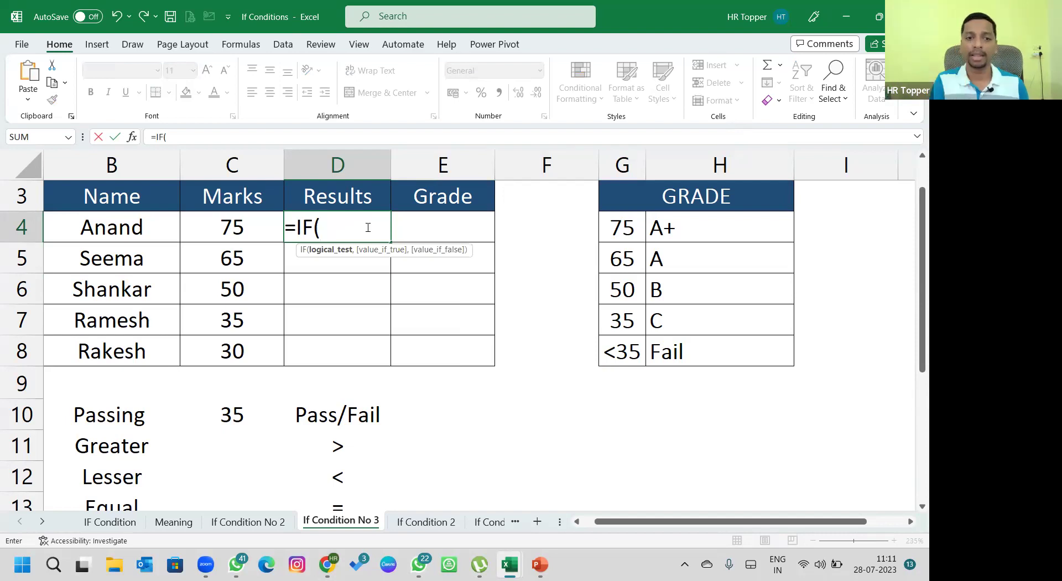
left_click(211, 228)
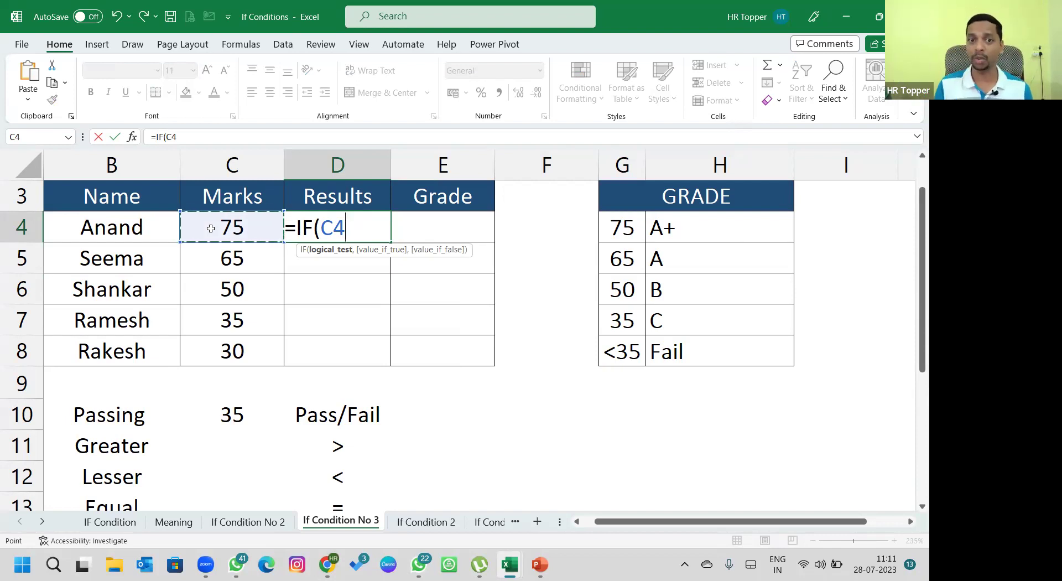
type("=")
type("35")
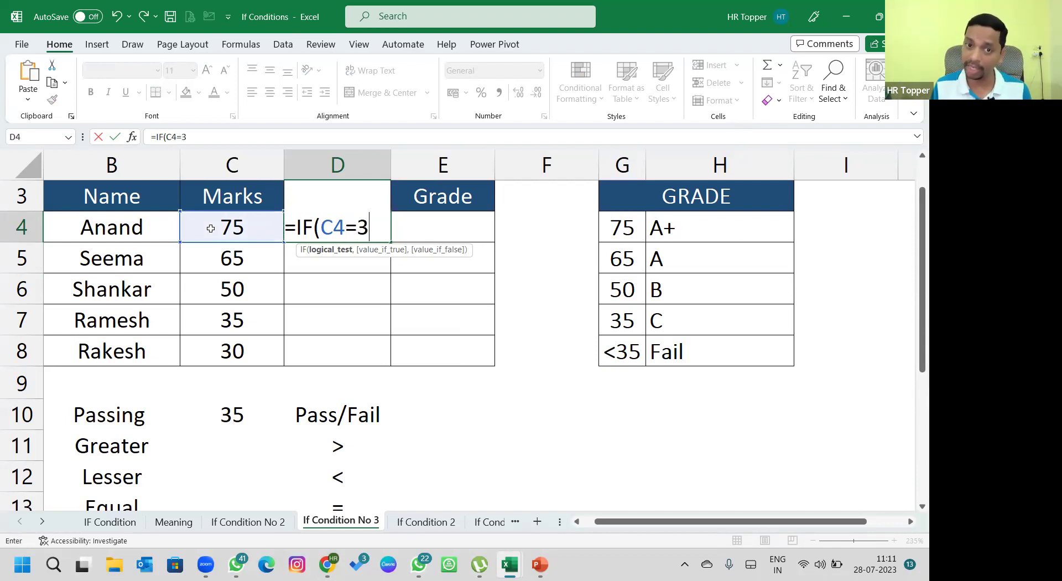
key("BackSpace")
key("BackSpace")
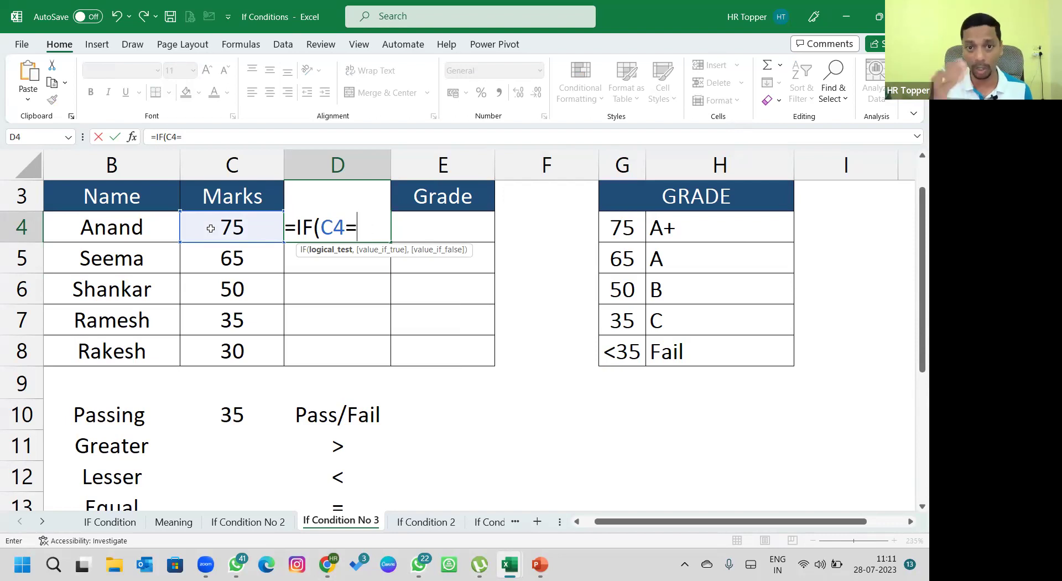
type(">")
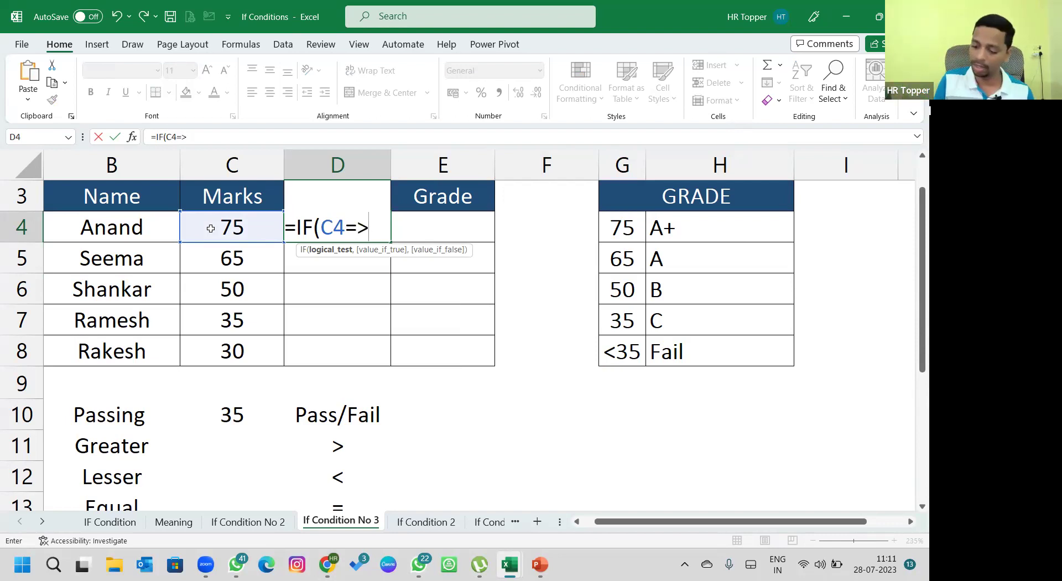
type("35")
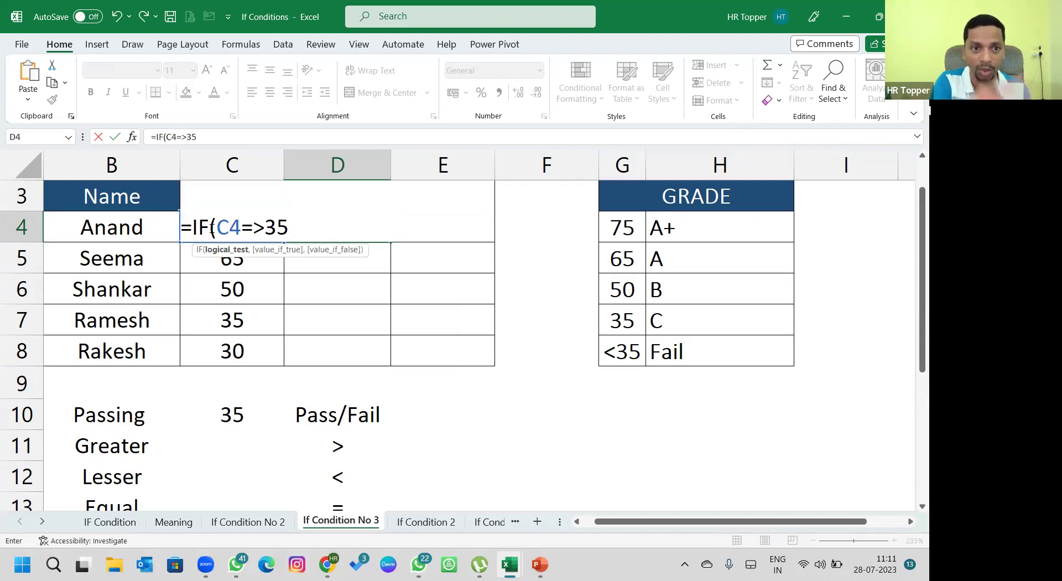
key("Escape")
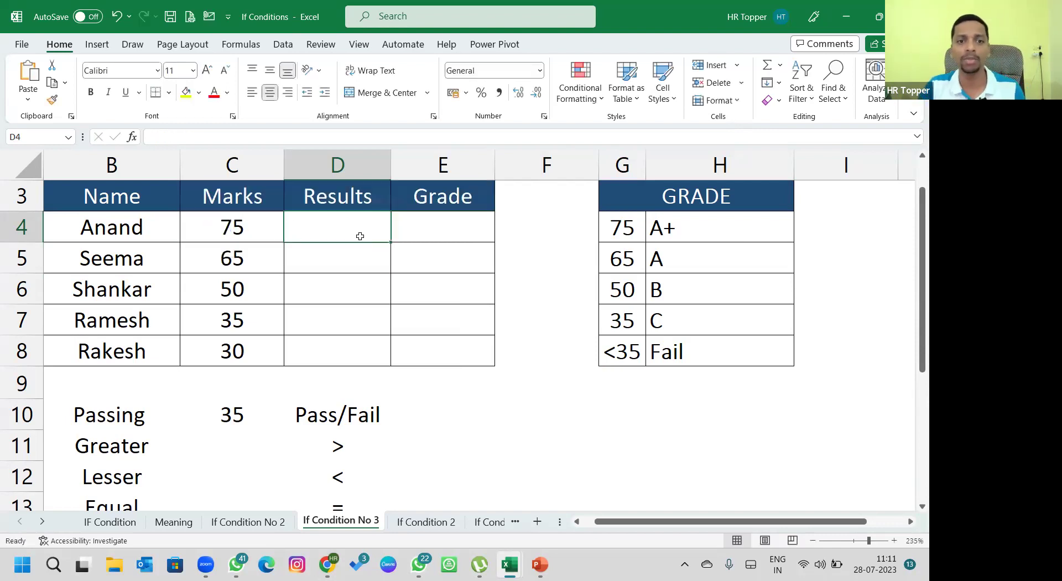
Enter =IF(C4=>35,"Pass","Fail") in D4, accepting the operator correction to >=, and copy the formula down to D5
left_click(219, 136)
type("=if(")
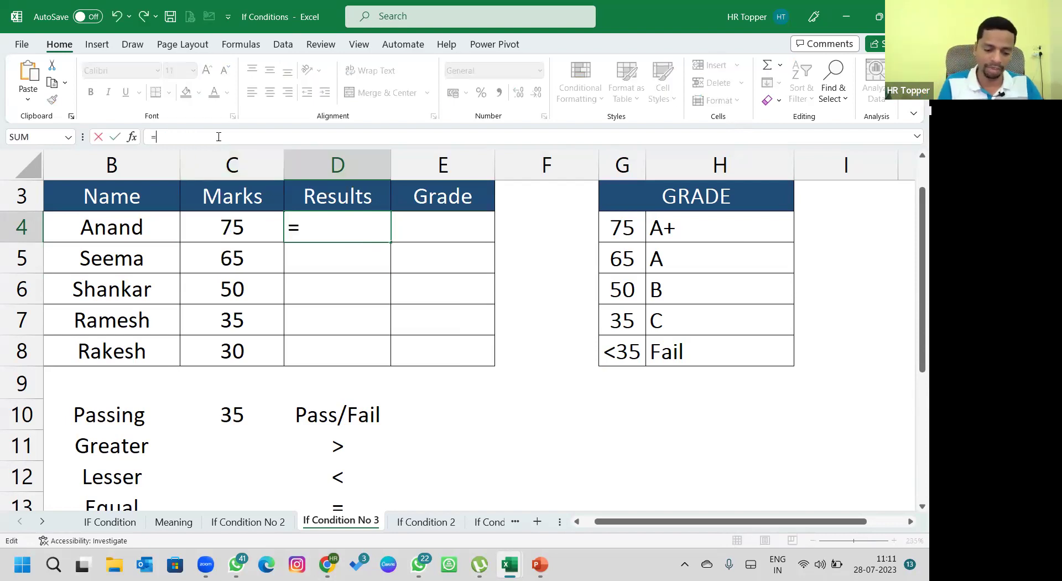
left_click(236, 222)
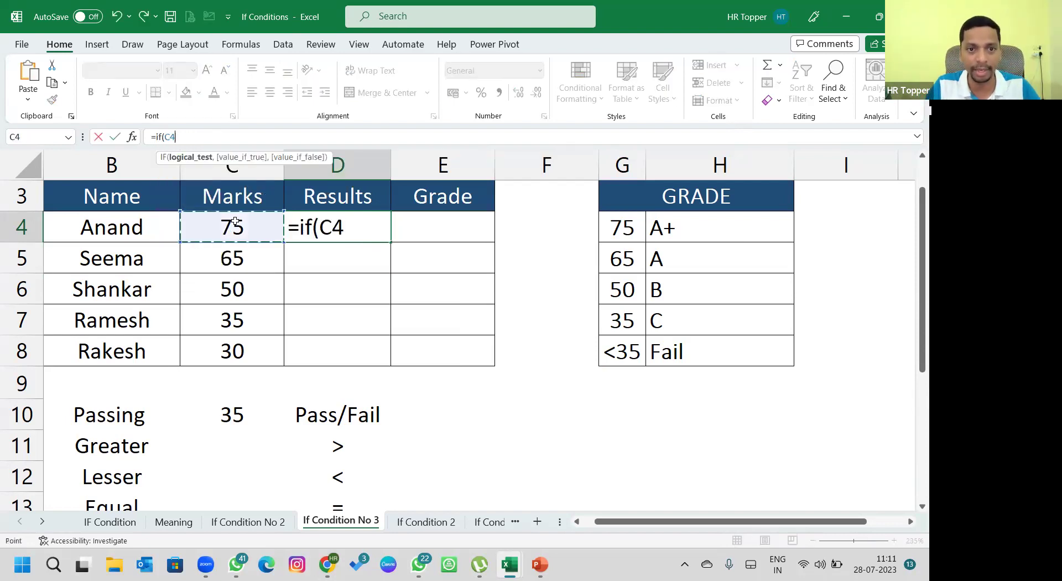
type("=")
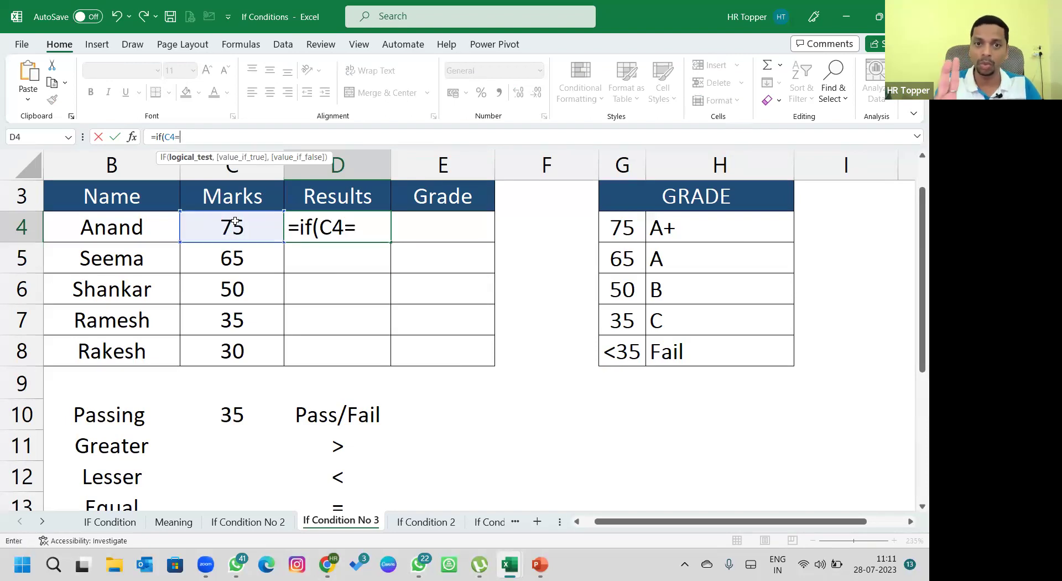
type(">")
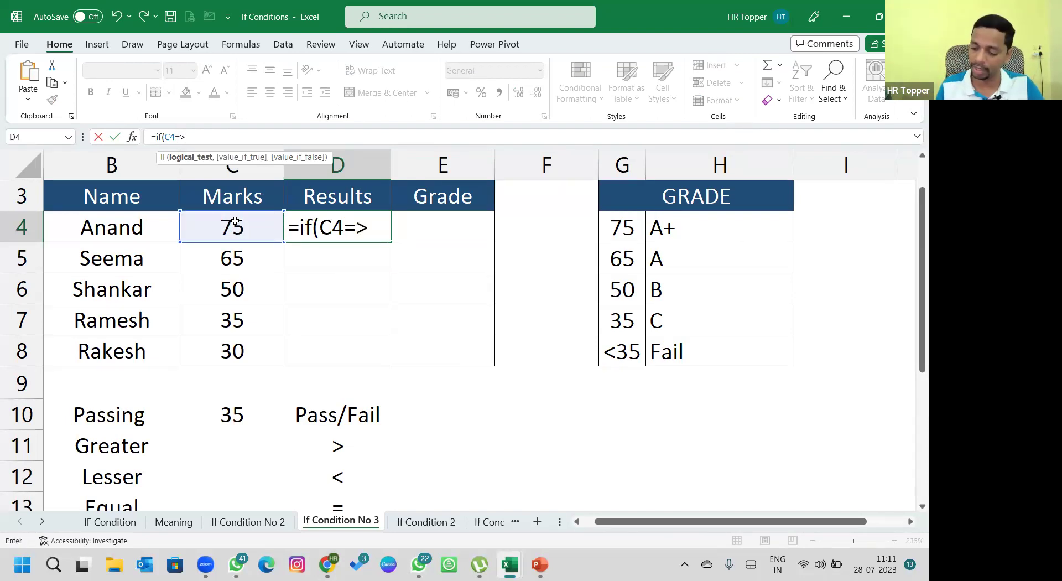
type("35,")
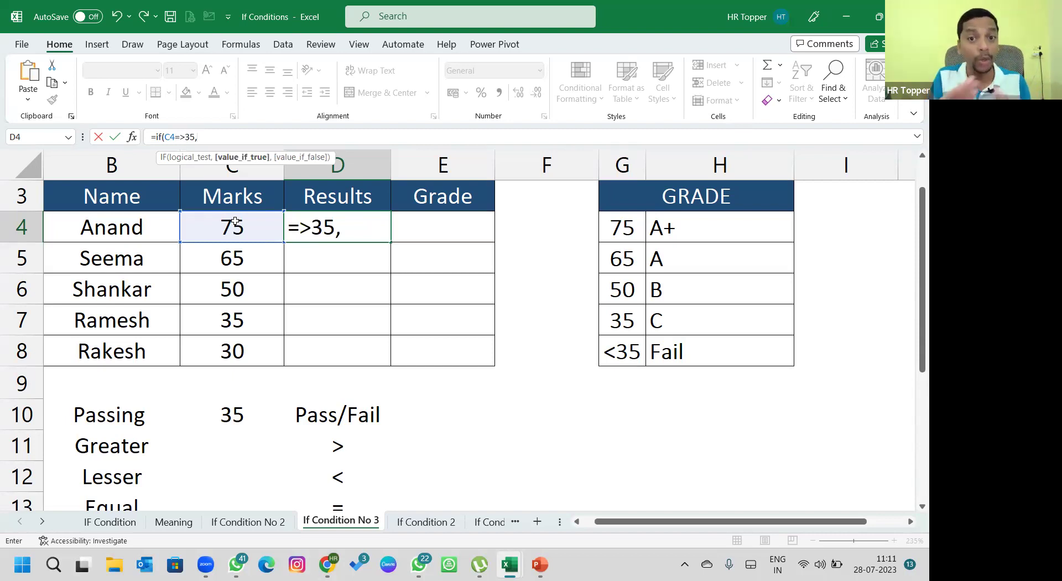
type("\"Pa")
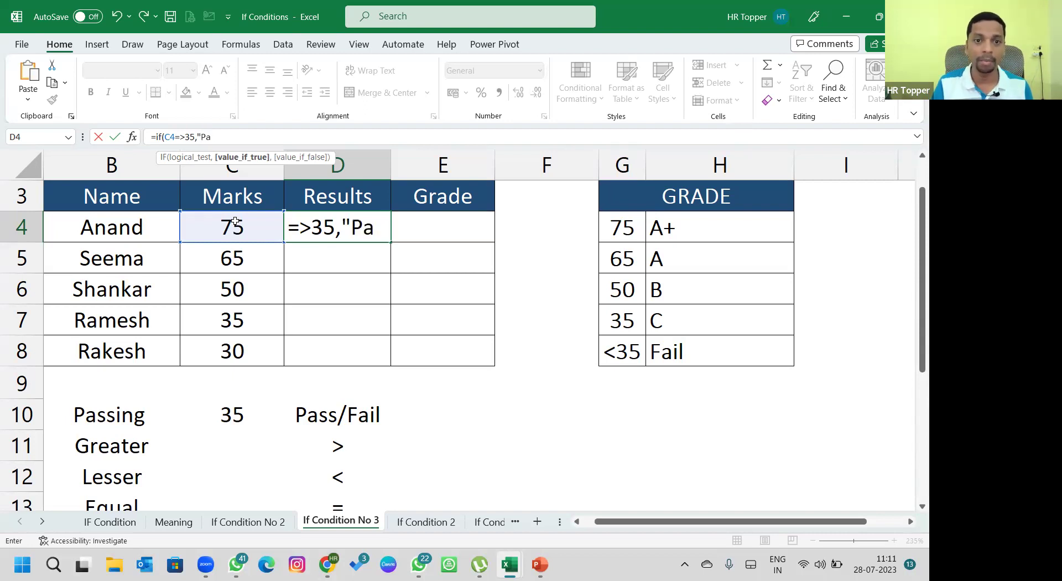
type("ss\",")
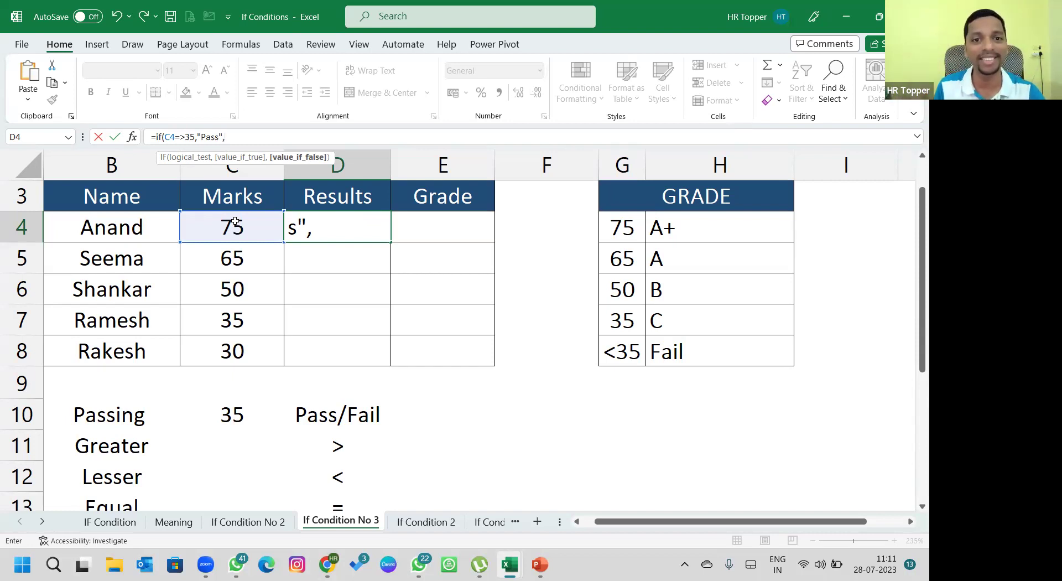
type("\"Fail")
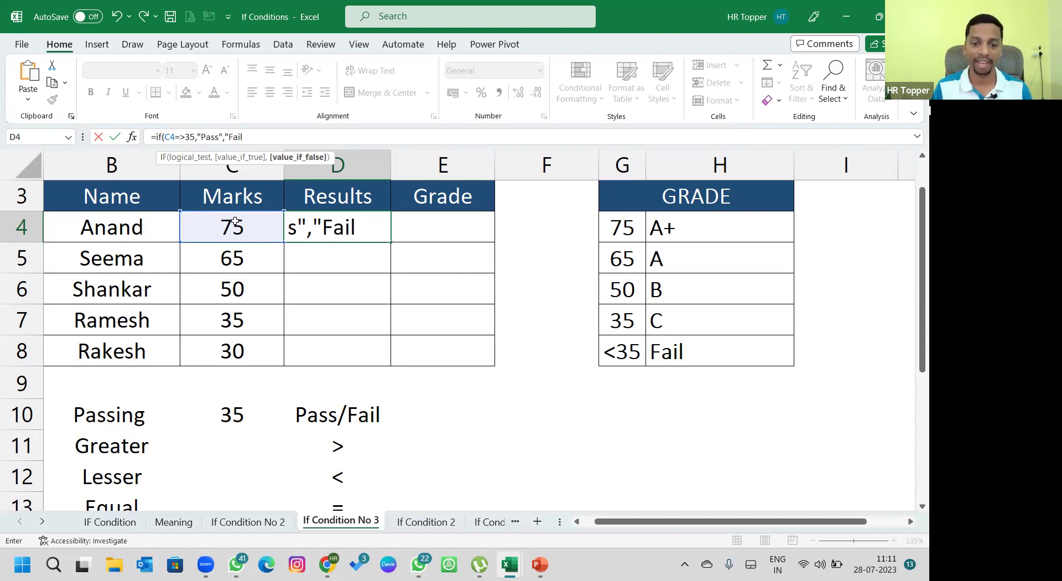
type("\")")
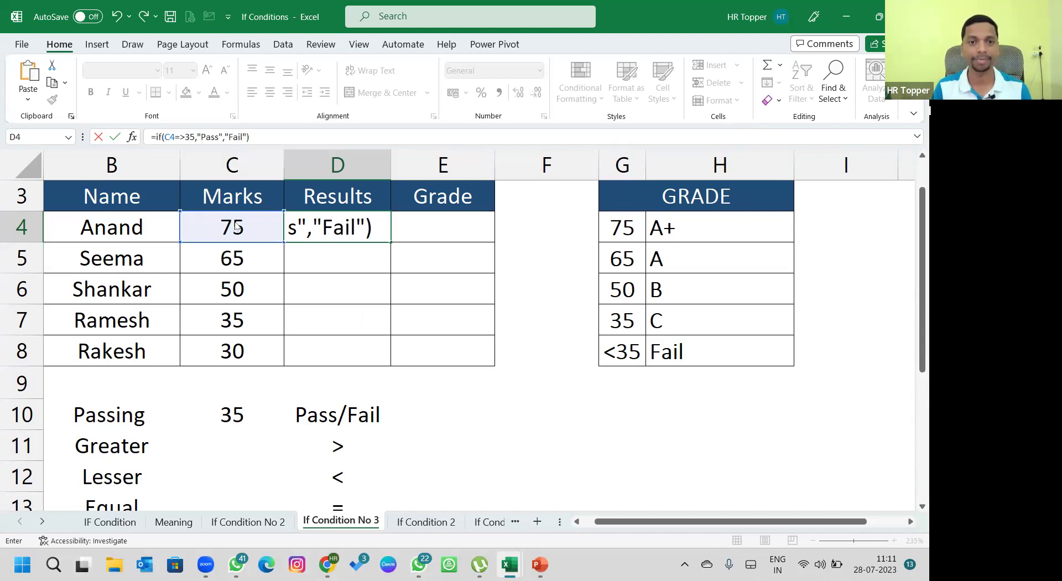
key("Return")
key("Return")
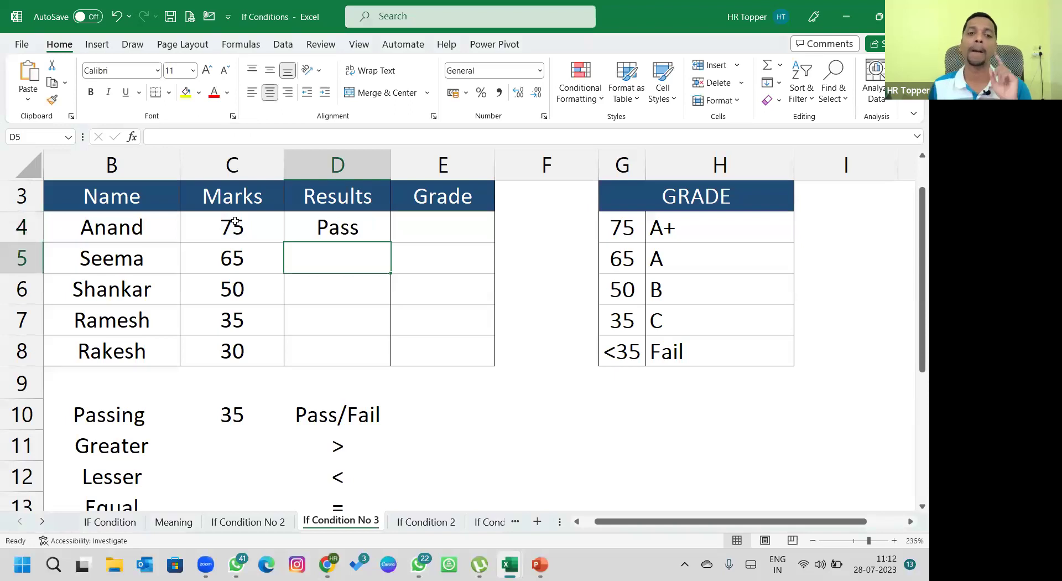
key("ctrl+d")
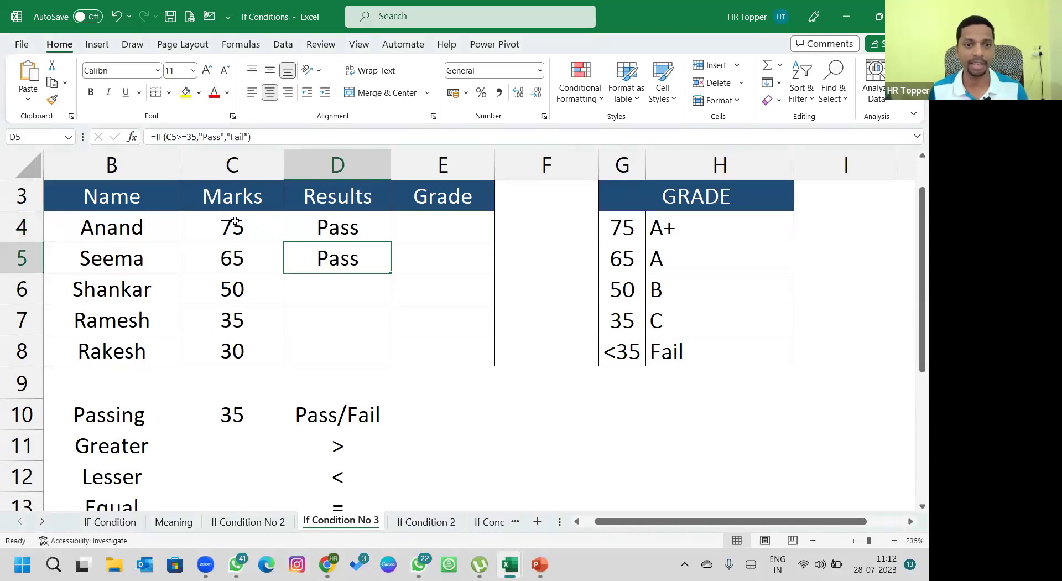
Copy the Pass/Fail formula down the Results column into D6:D8
key("Down")
key("ctrl+d")
key("Down")
key("ctrl+d")
key("Down")
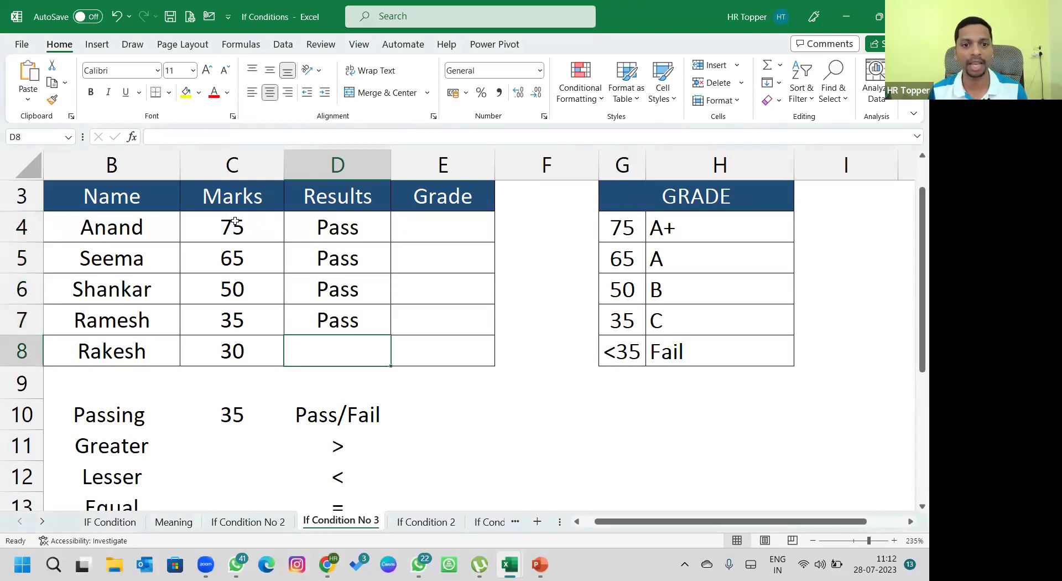
key("ctrl+d")
Test the mark 101 in C8 and undo that entry
key("Up")
key("Left")
key("Down")
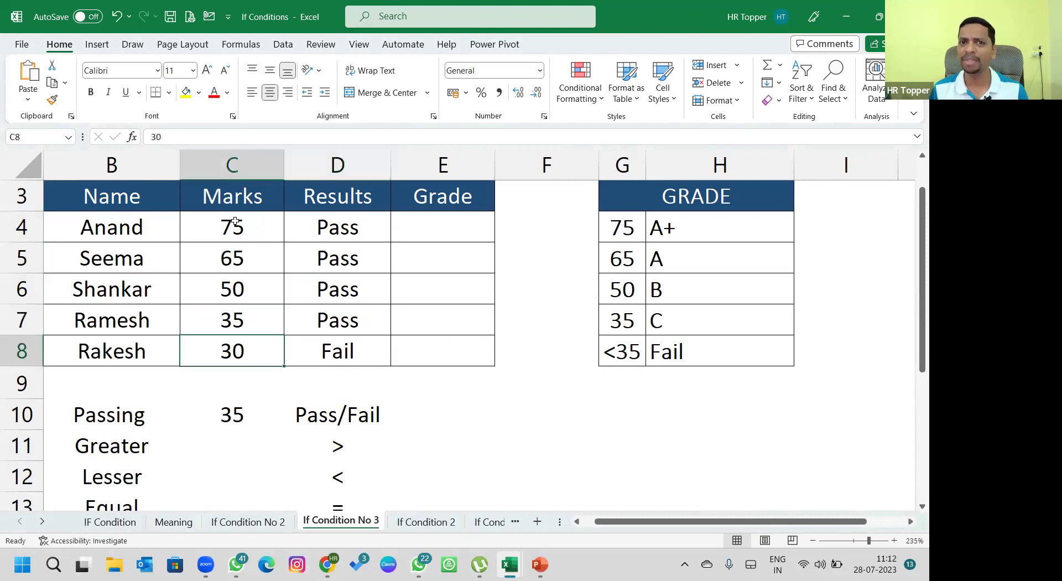
type("101")
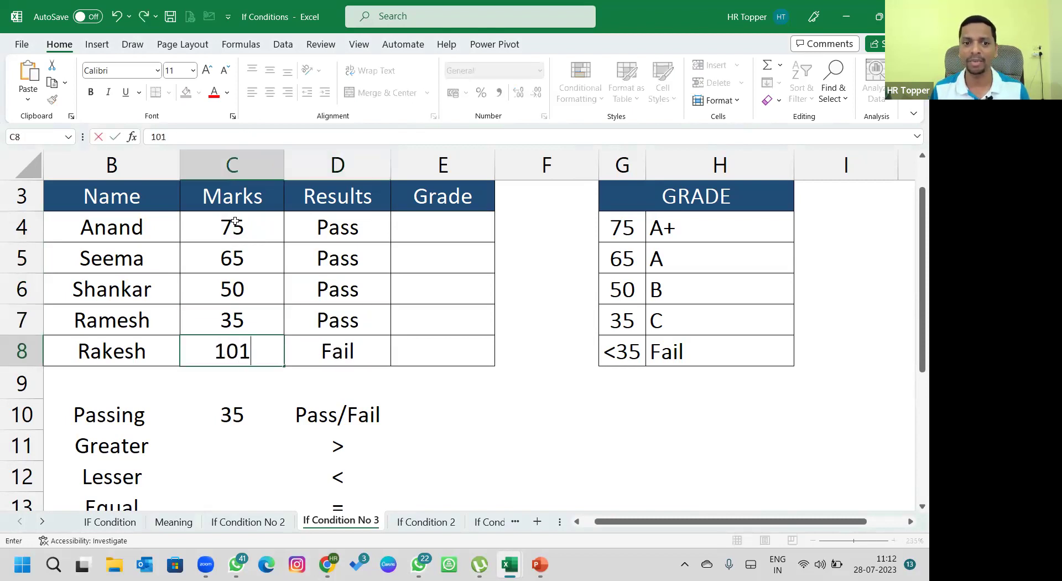
key("Return")
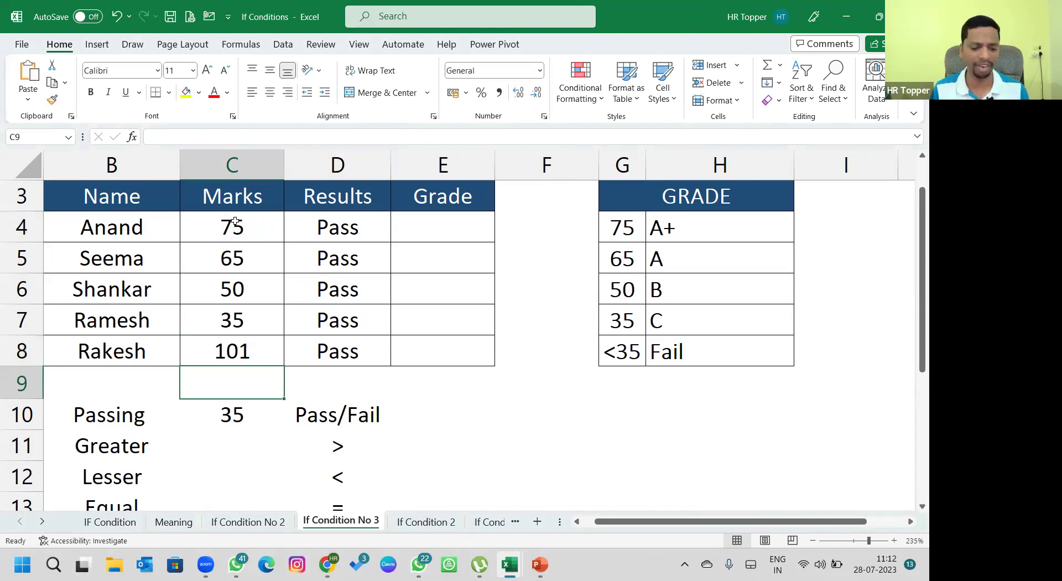
key("ctrl+z")
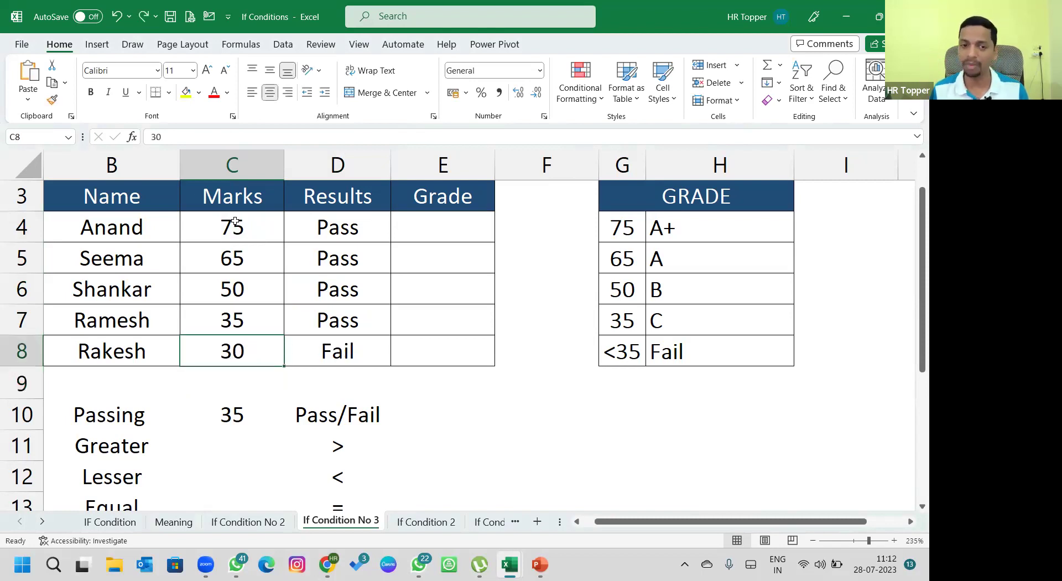
Set the mark in C8 to 0 and replace it with a name as a text entry
type("0")
key("Return")
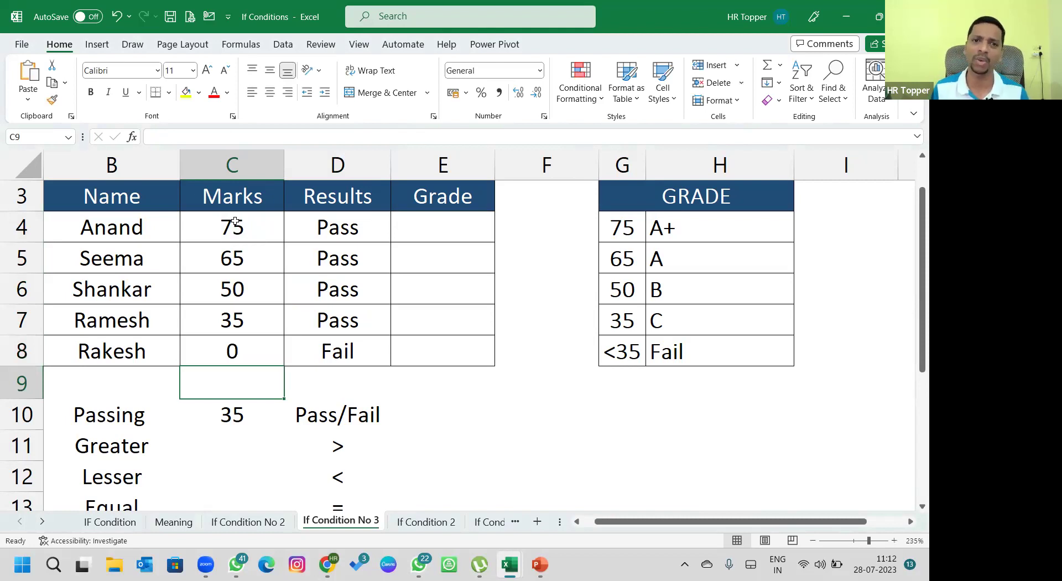
key("Up")
type("anand")
key("Return")
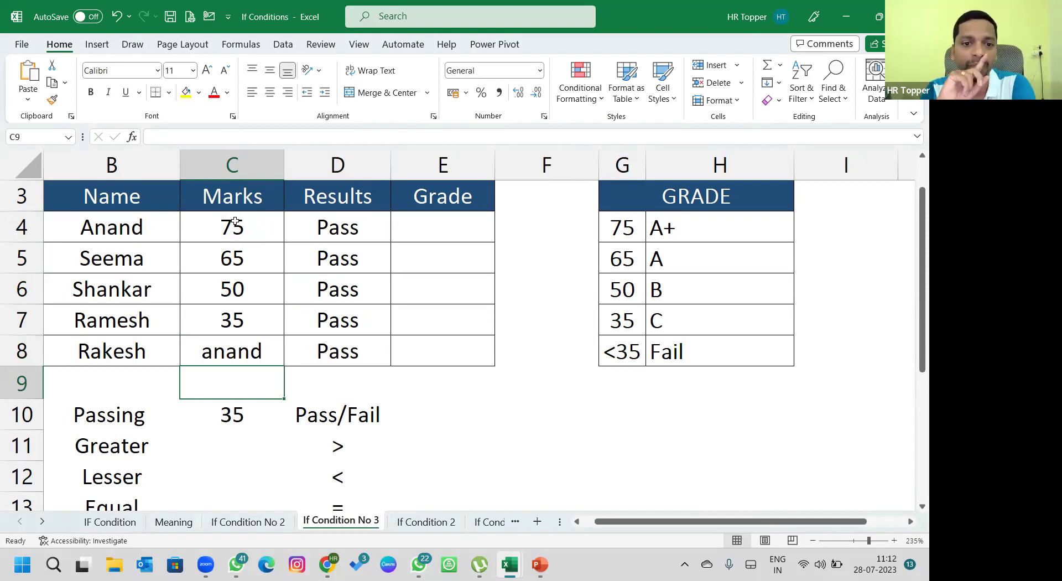
Inspect the Results formulas in D4 and D8, and clear the text entry from C8
left_click(368, 229)
left_click(356, 350)
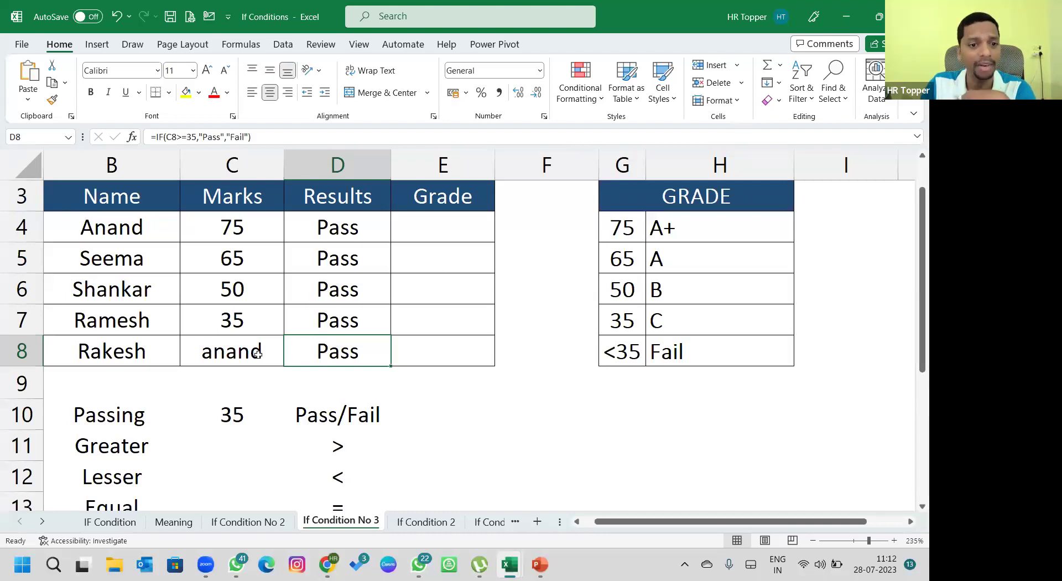
left_click(258, 354)
key("Delete")
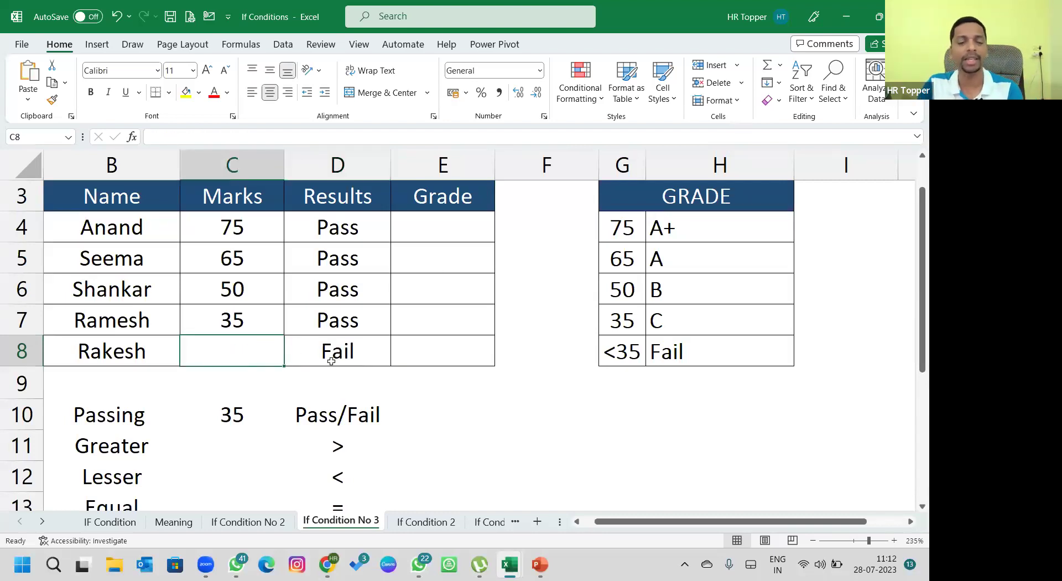
Enter the name as text in C8 again to test the formula, and delete it
type("anand")
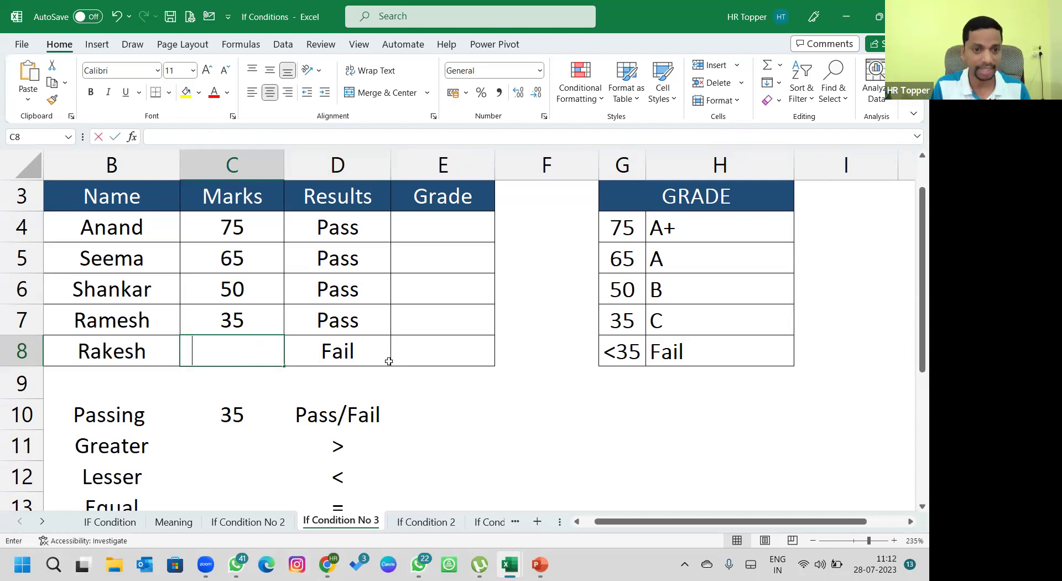
key("Return")
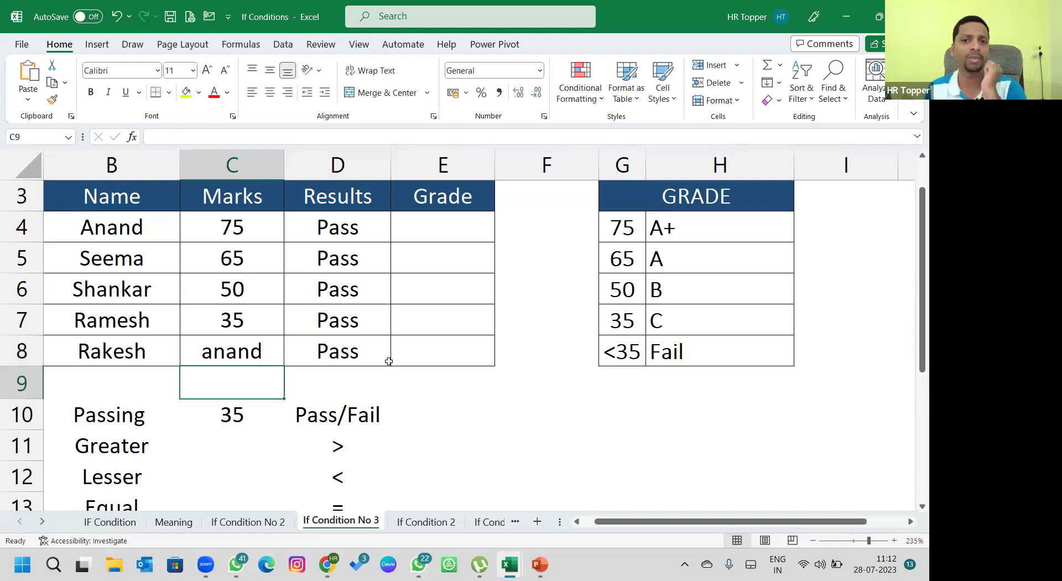
key("Up")
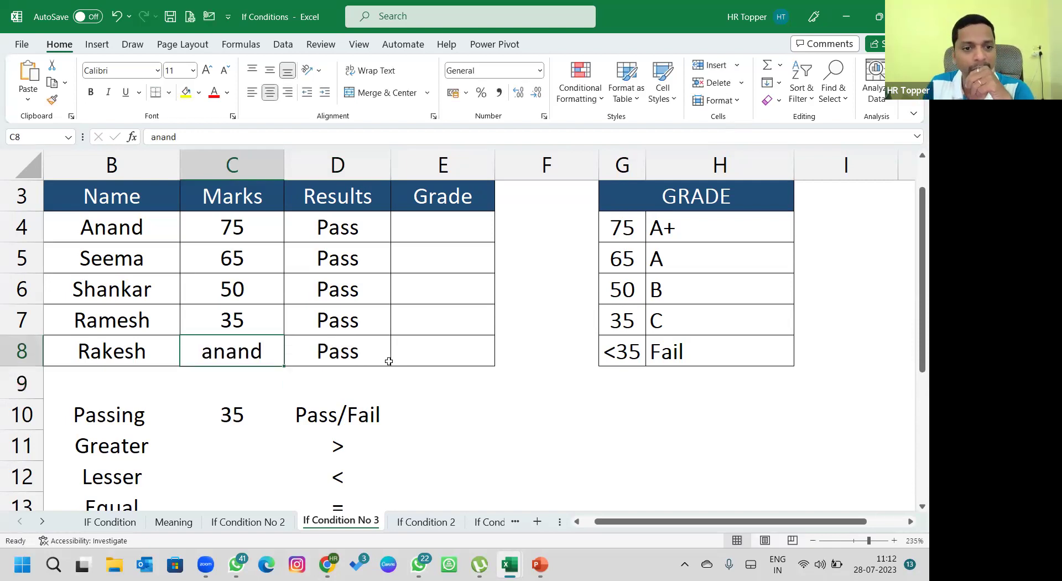
key("Delete")
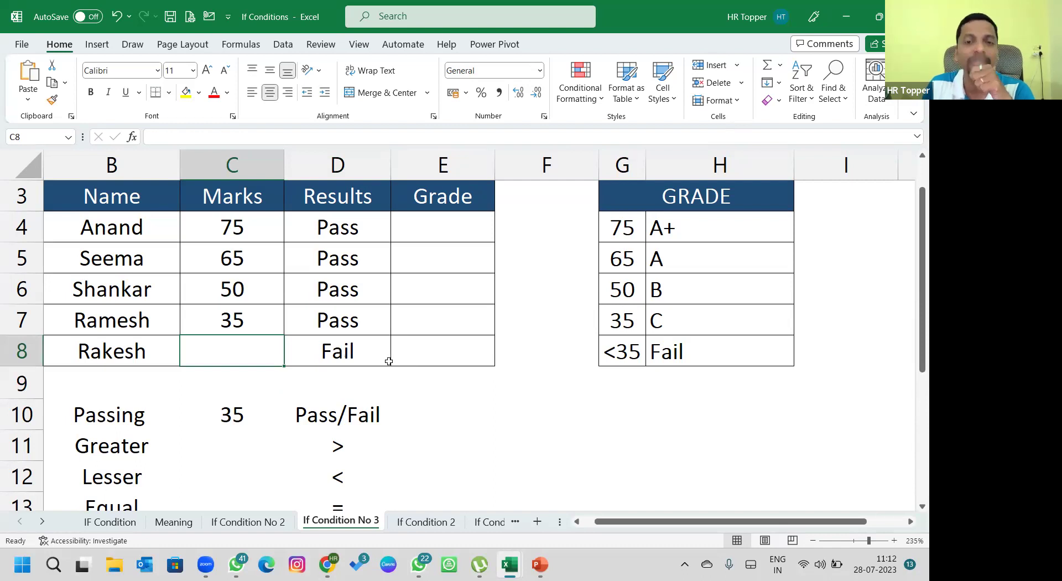
Examine the IF formula in D4 without changing it
left_click(363, 234)
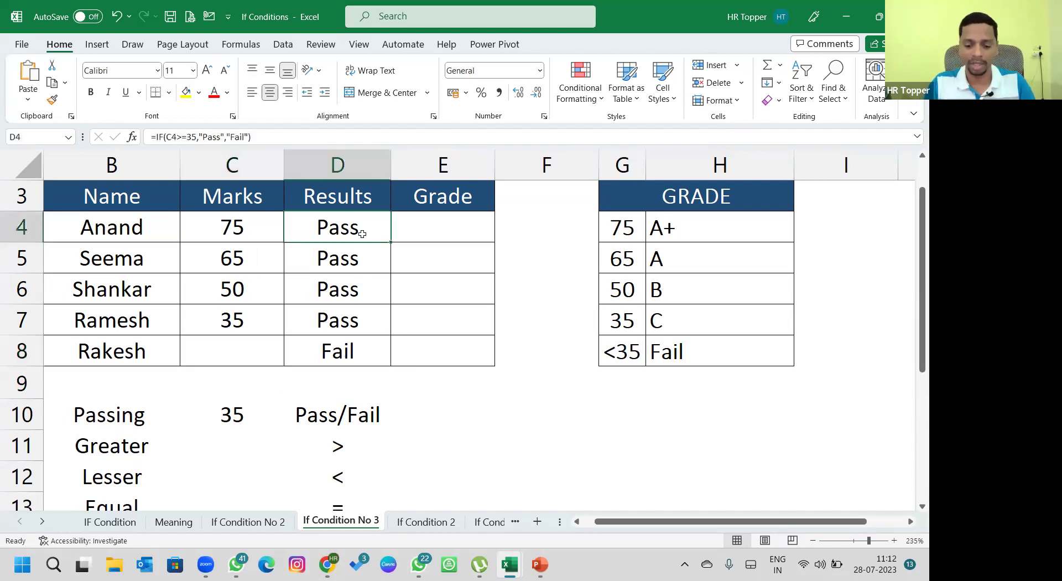
double_click(362, 233)
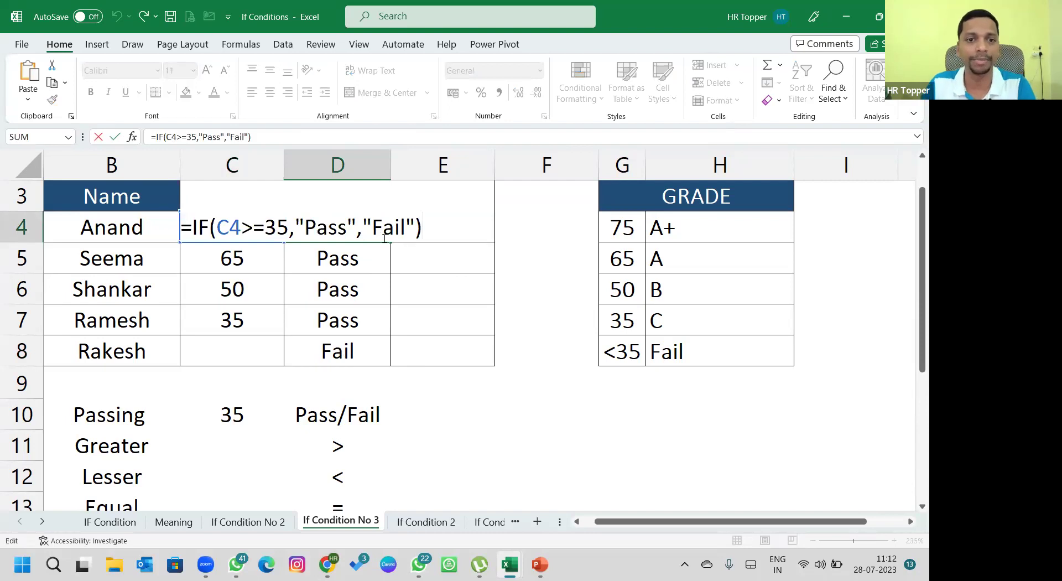
key("Escape")
left_click(332, 137)
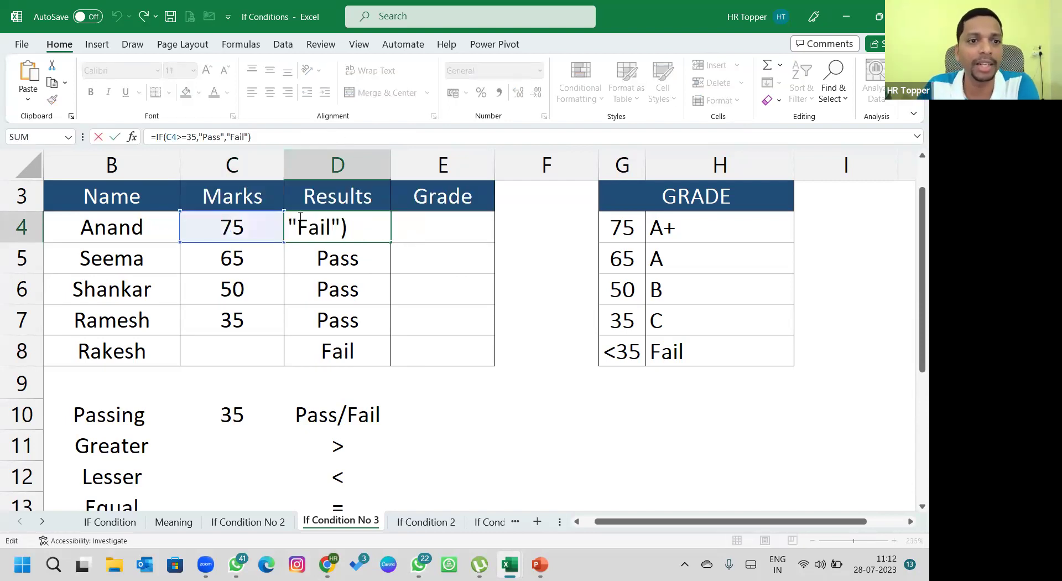
key("Escape")
Clear the Pass/Fail formulas from D4:D8 in the Results column
key("Delete")
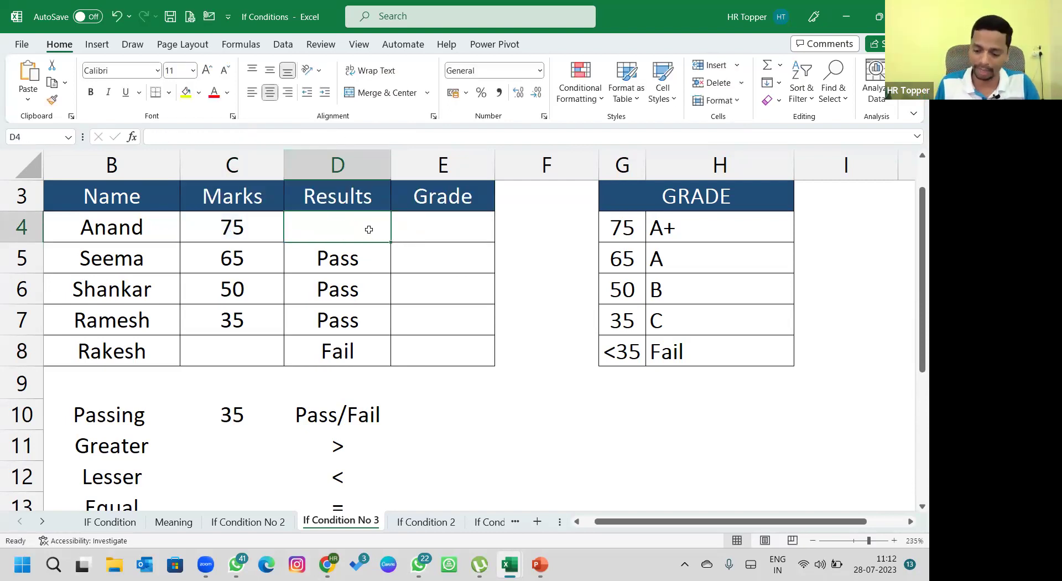
key("shift+Down")
key("Delete")
key("Down")
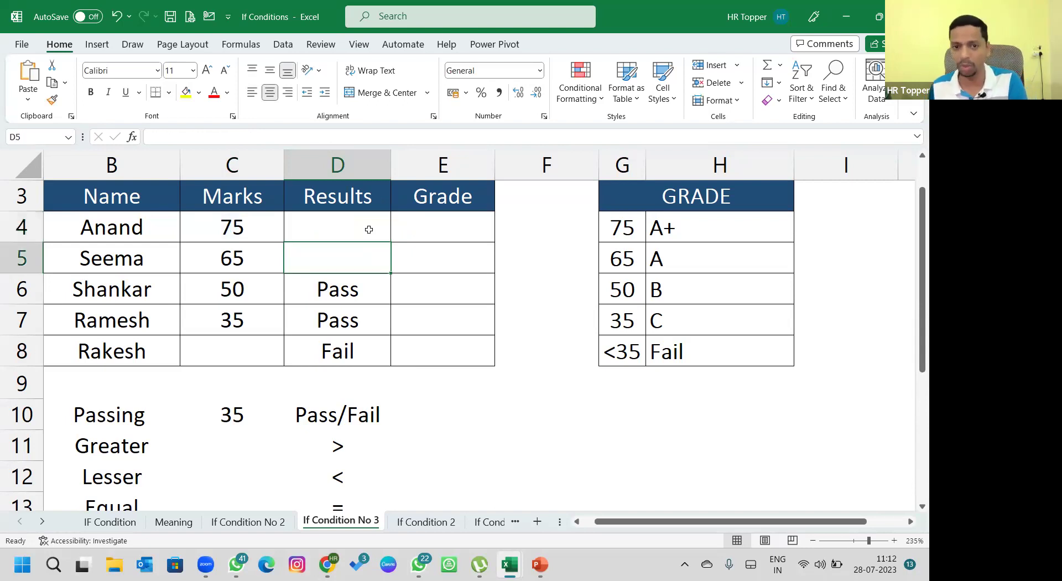
key("Down")
key("Delete")
key("Down")
key("Delete")
key("Down")
key("Delete")
key("Up")
key("Up")
key("Up")
key("Up")
key("Up")
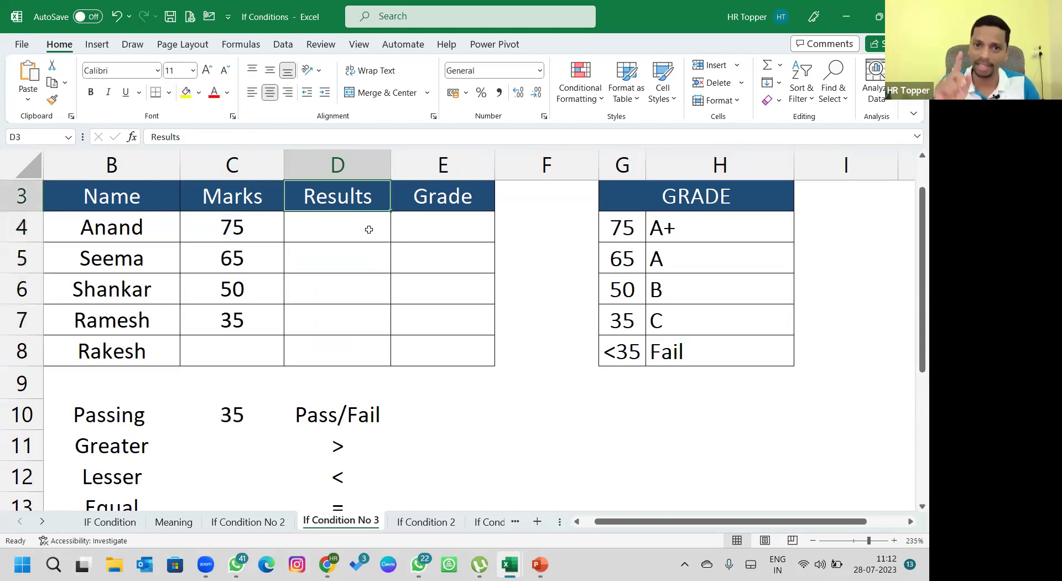
Begin a nested formula in D4 with =if(C4=>35,"Pass",if(
left_click(369, 229)
type("=if(")
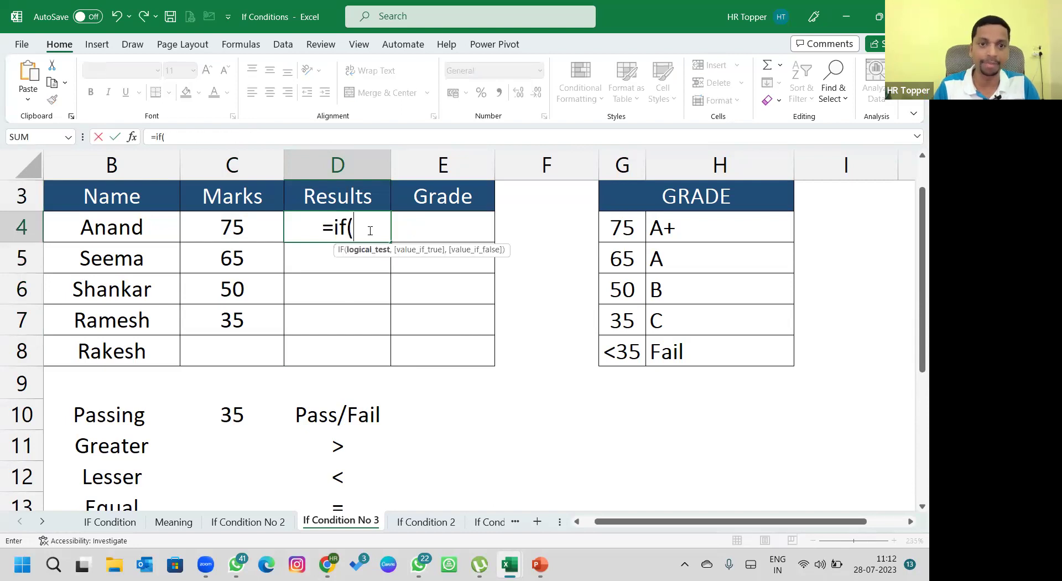
left_click(228, 223)
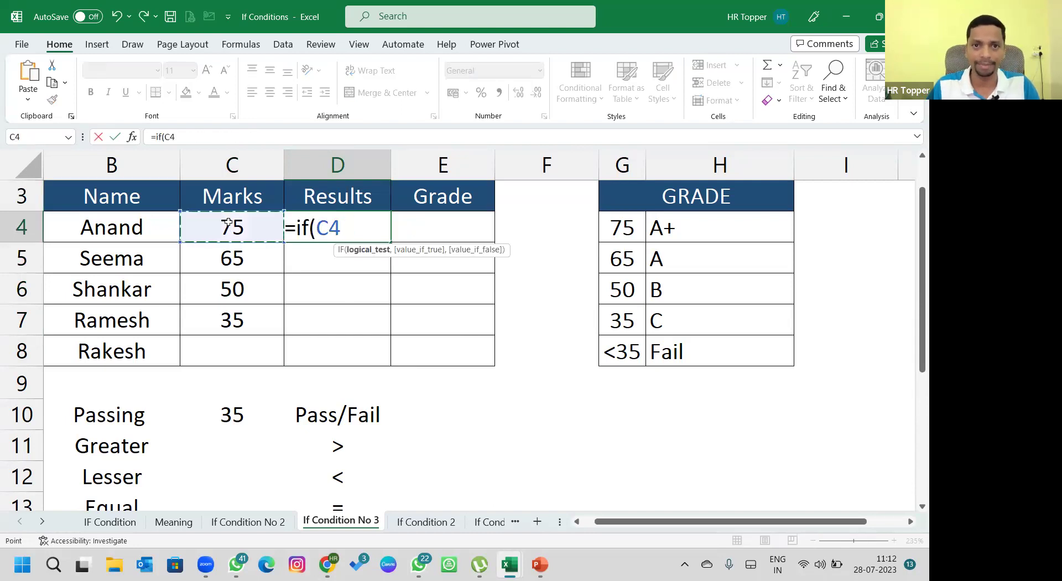
type("=>35")
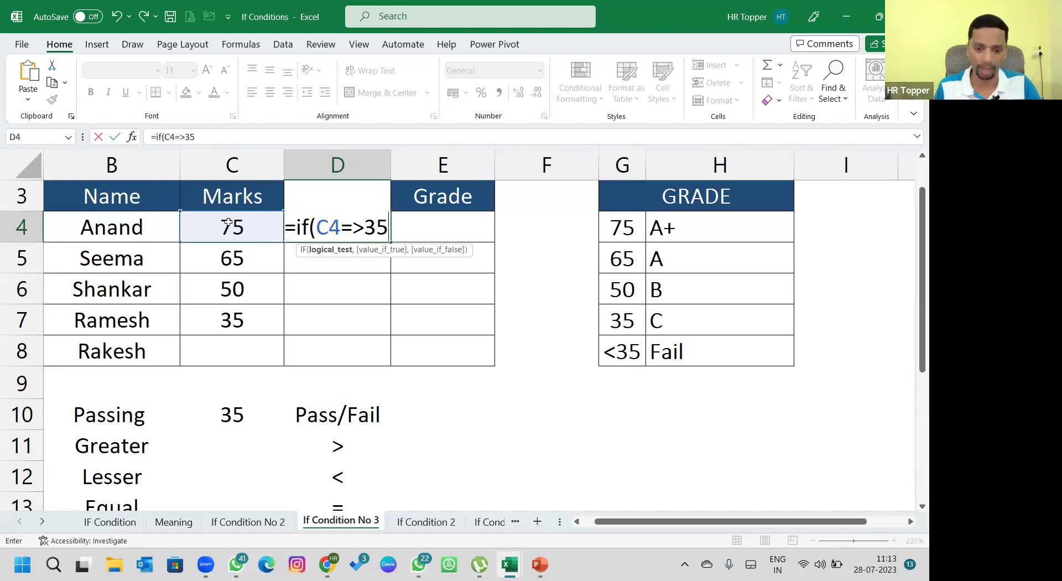
type(",\"Pass")
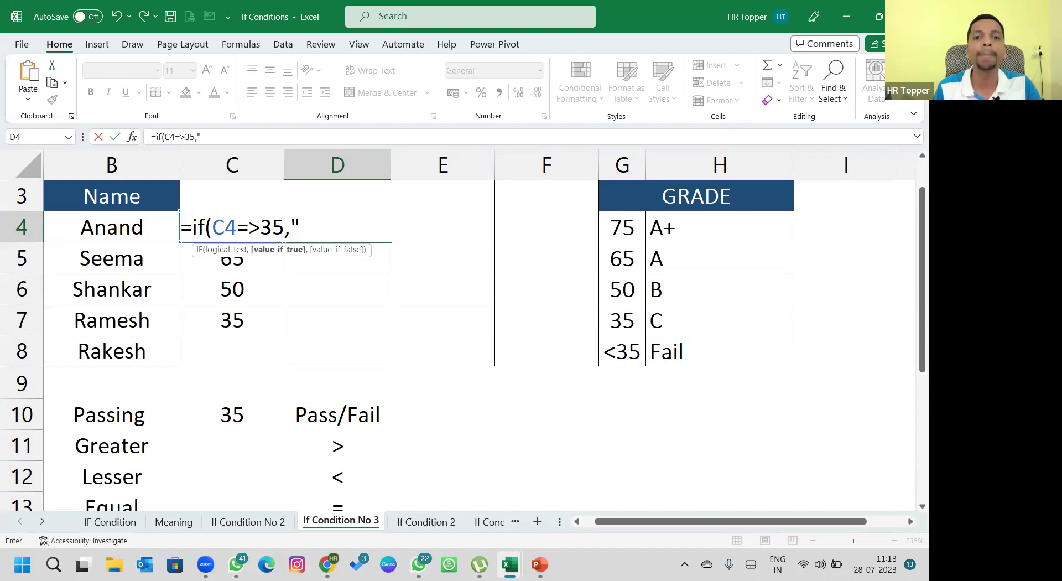
type("\",")
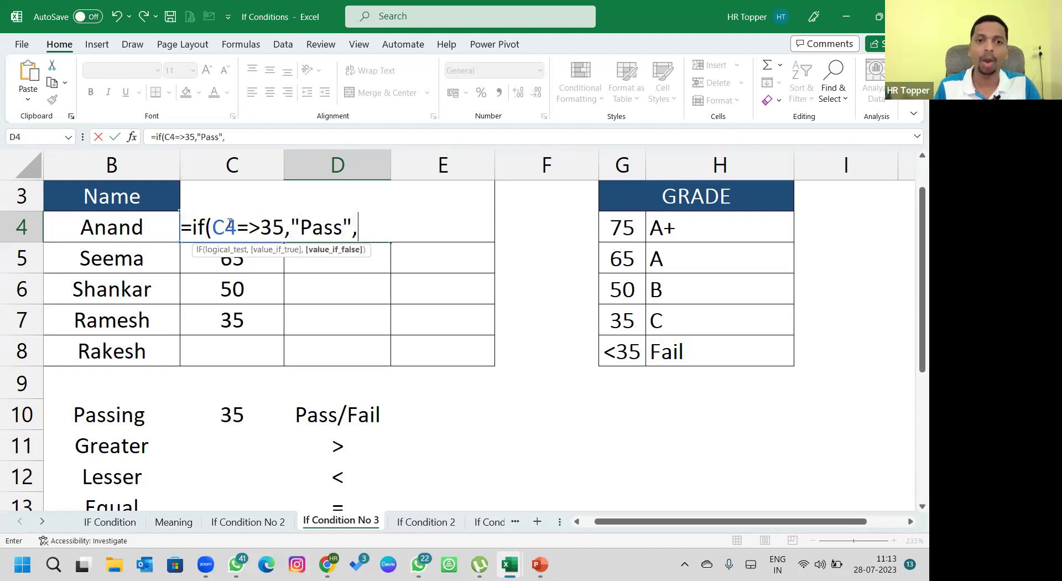
type("if(")
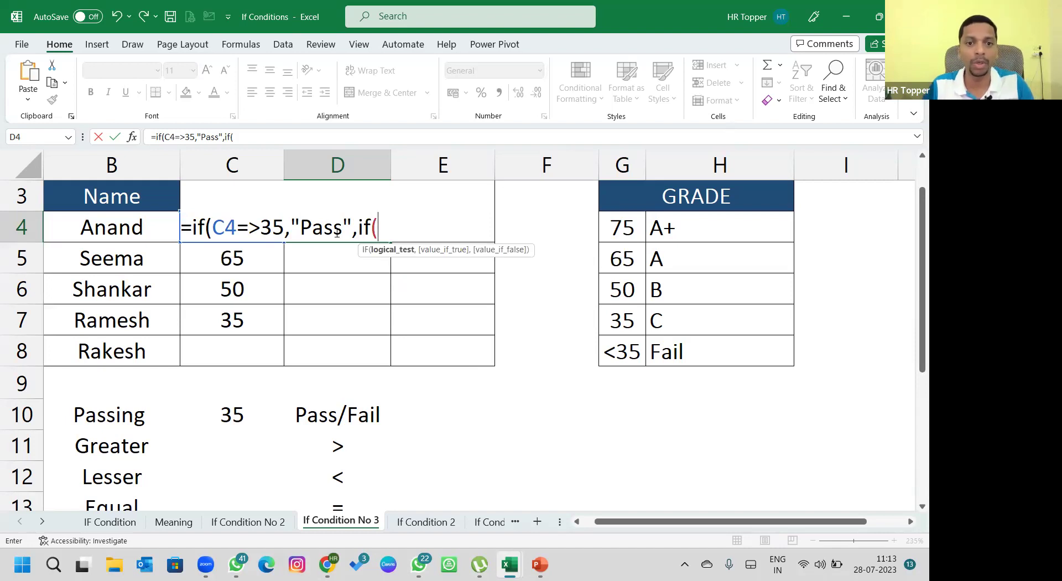
left_click_drag(390, 231, 155, 216)
key("BackSpace")
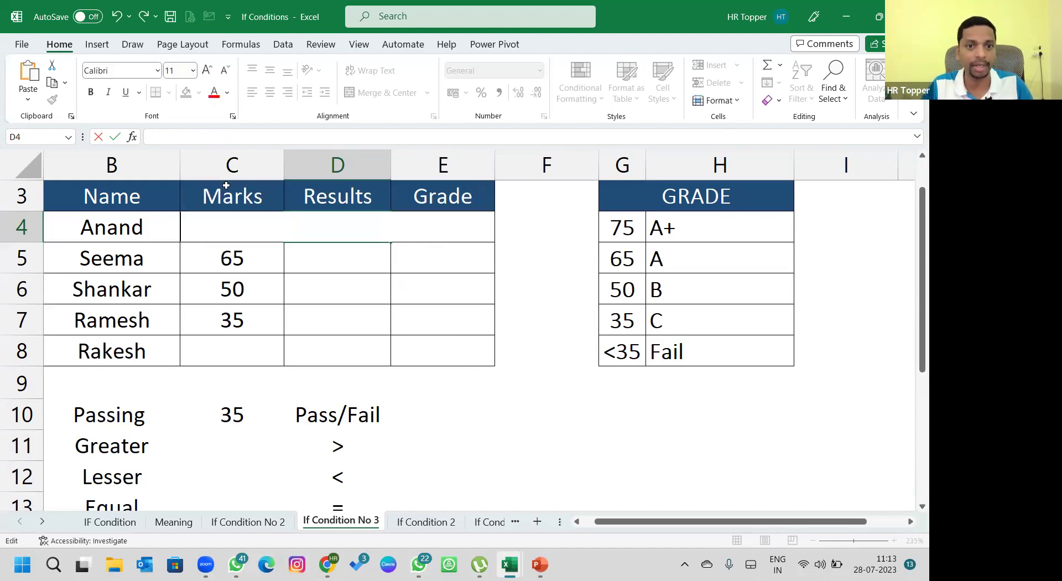
key("ctrl+z")
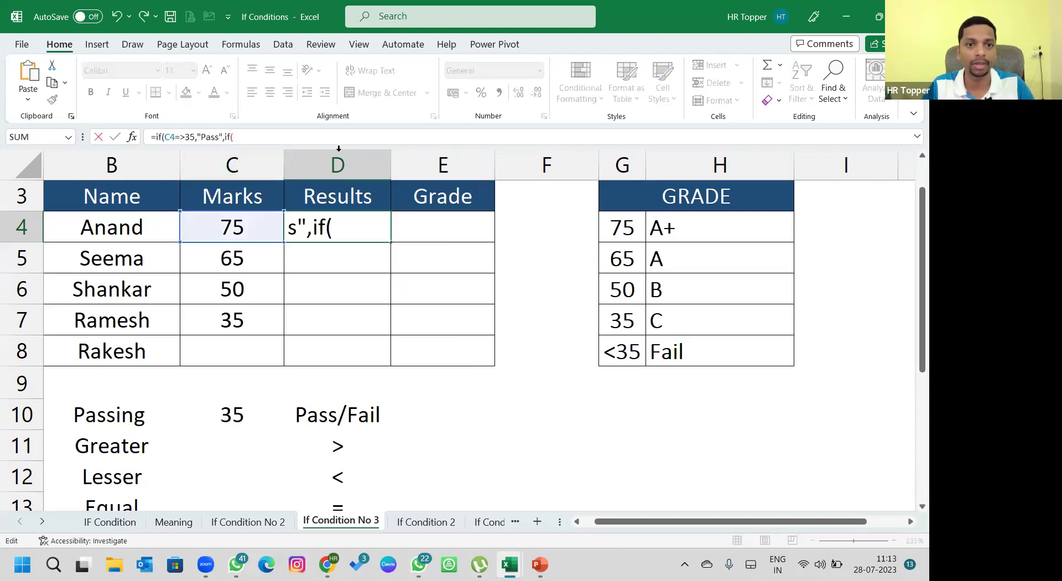
Complete the D4 formula with the nested test C4<35,"Fail","" and accept the correction to >= and the closing bracket
left_click(254, 224)
type("<35,\"Fail\",")
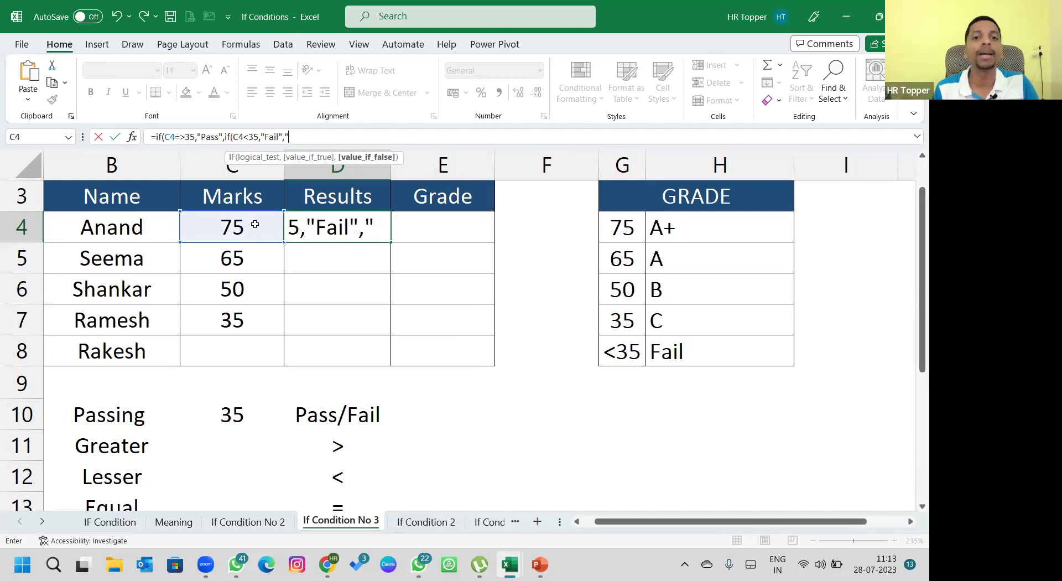
type("\"\"")
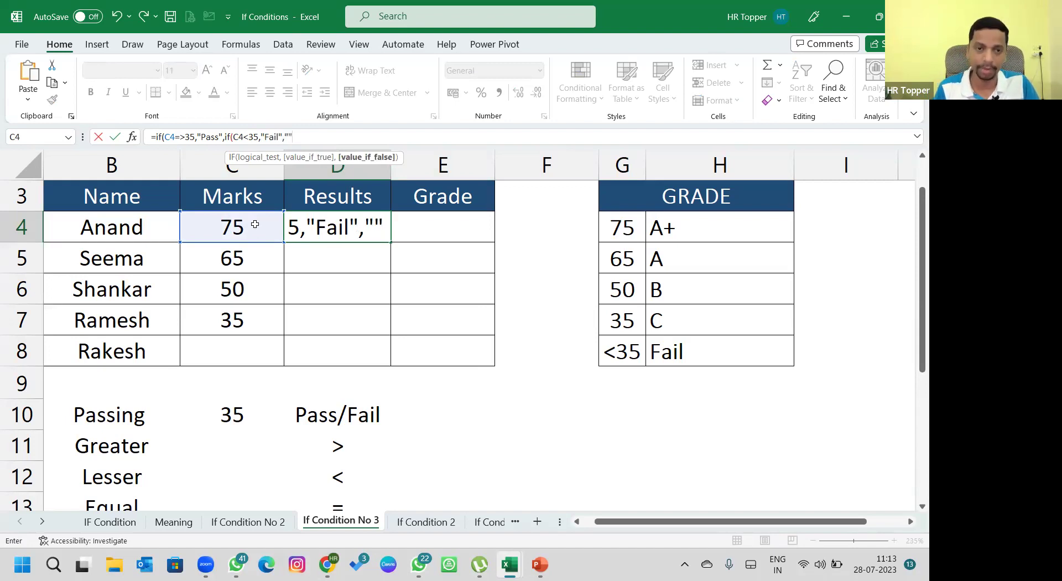
type(")")
key("Return")
key("Return")
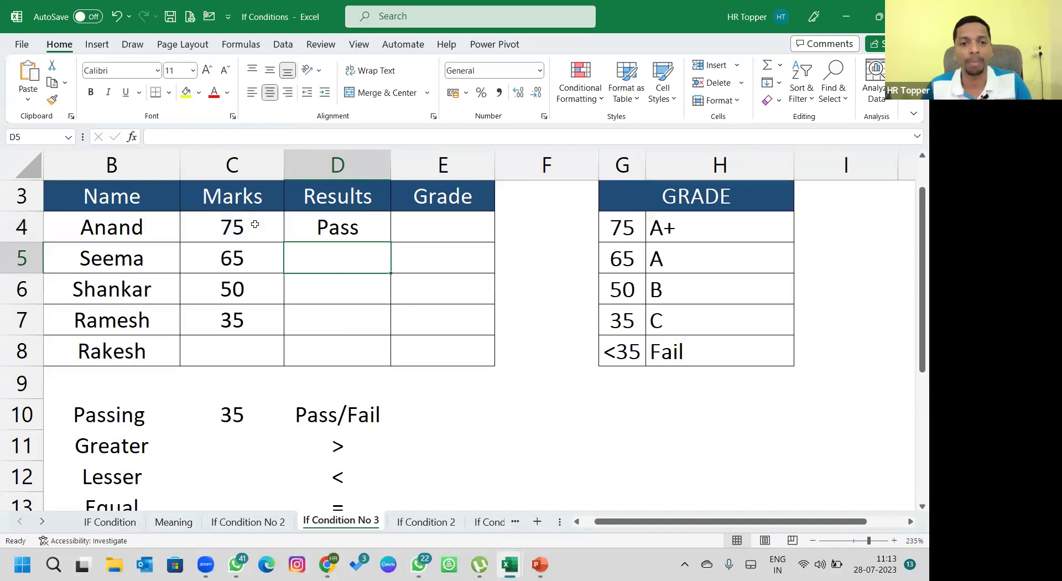
Copy the nested Pass/Fail formula from D4 down through D7
key("ctrl+d")
key("Down")
key("ctrl+d")
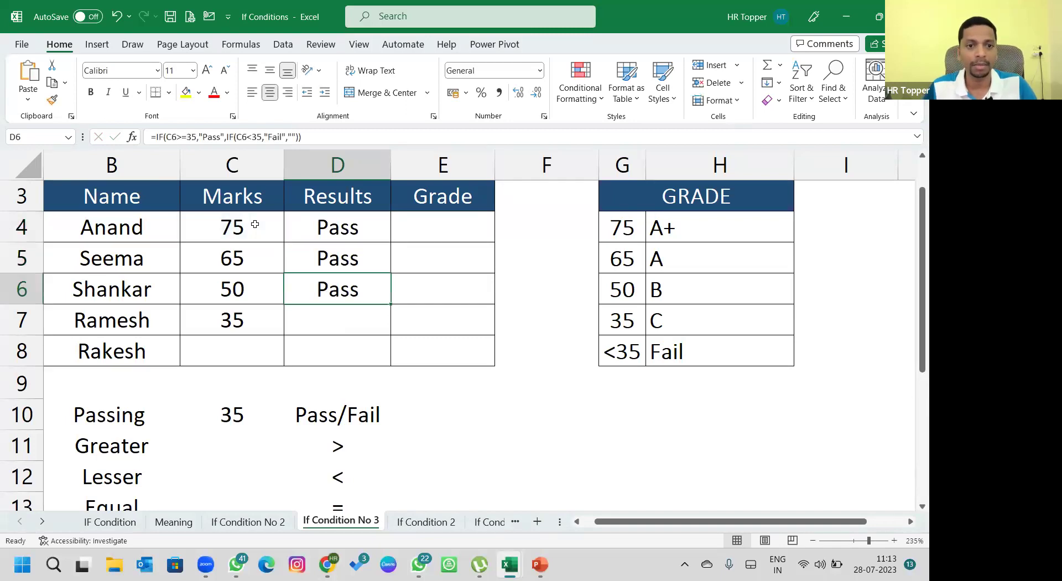
key("Down")
key("ctrl+d")
Enter the mark 30 in C8 and copy the nested formula down to D8
key("Left")
key("Down")
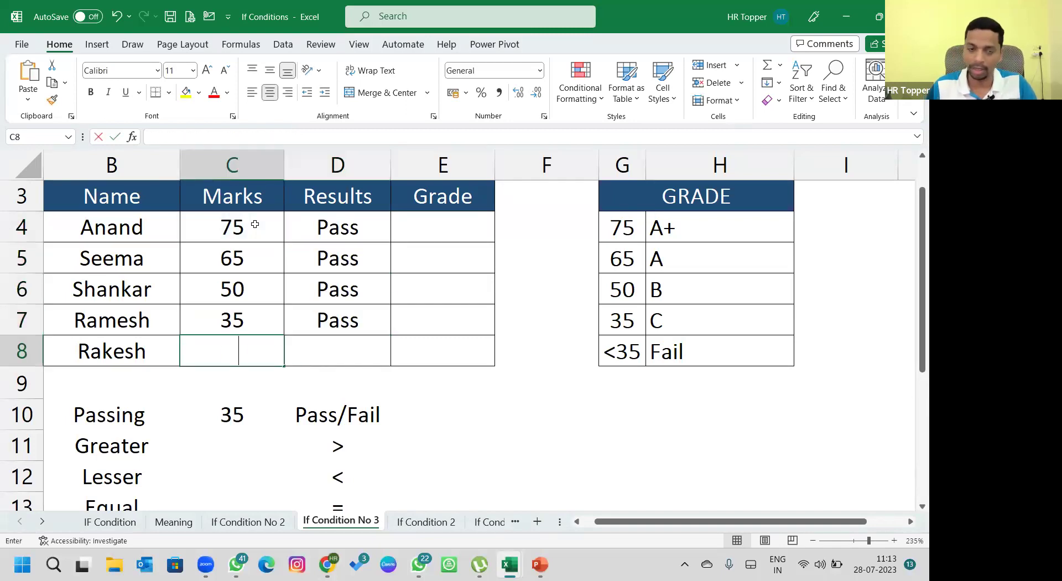
type("30")
key("Tab")
key("ctrl+d")
Clear the mark in C8 and return to the nested formula in D4
key("Left")
key("Delete")
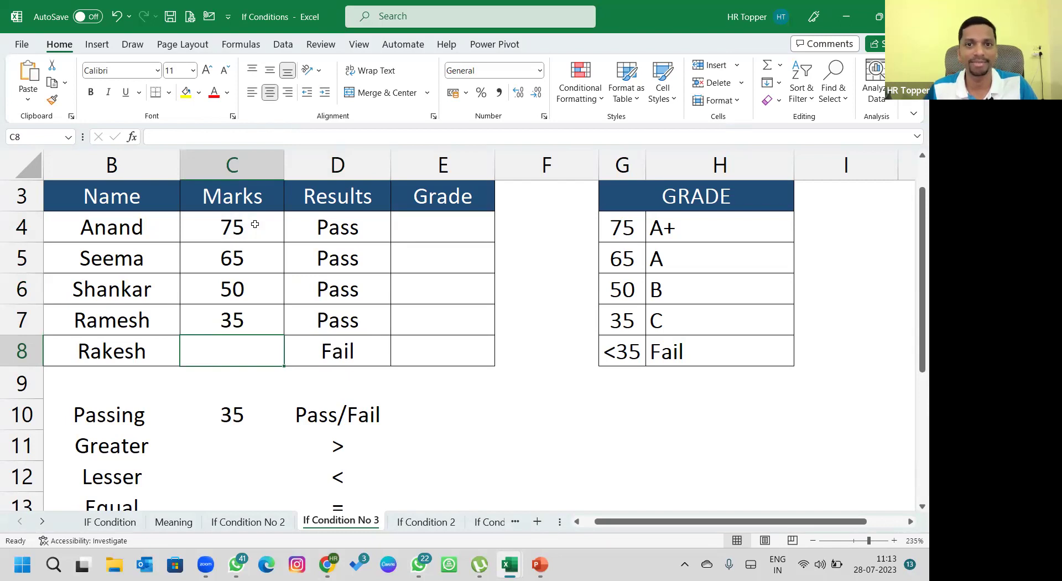
key("Up")
key("Up")
key("Up")
key("Up")
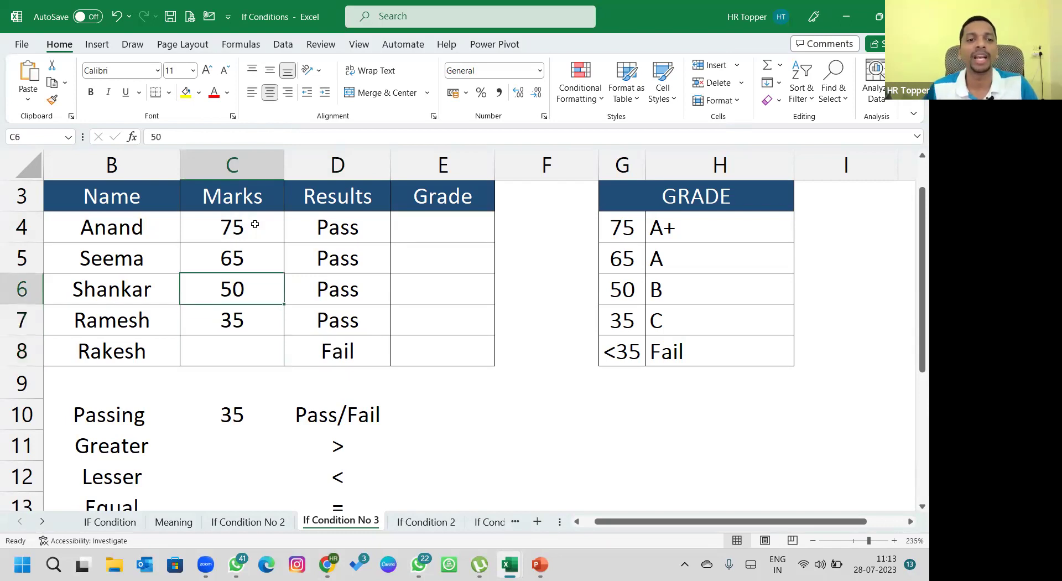
key("Right")
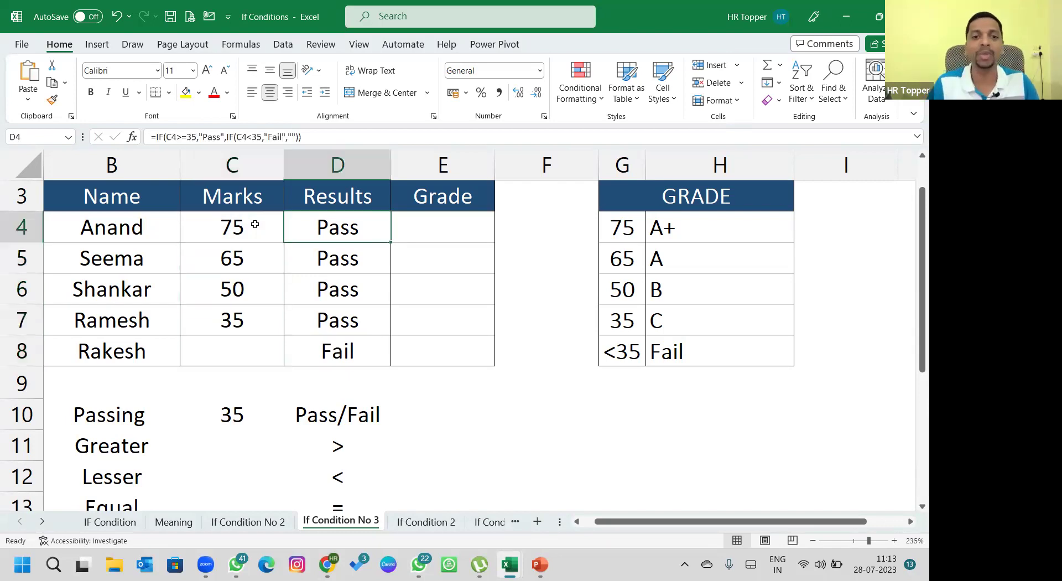
Examine the nested Pass/Fail formulas in D4:D8, including the row whose mark is blank
key("ctrl+shift+Down")
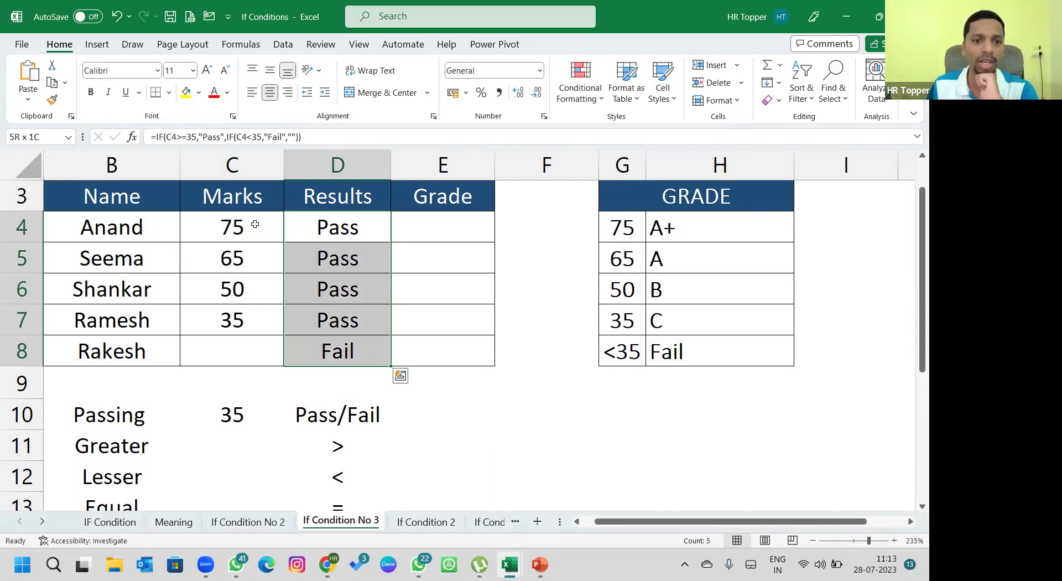
key("Down")
key("Down")
key("Down")
key("Down")
key("Down")
key("Left")
key("Up")
key("Right")
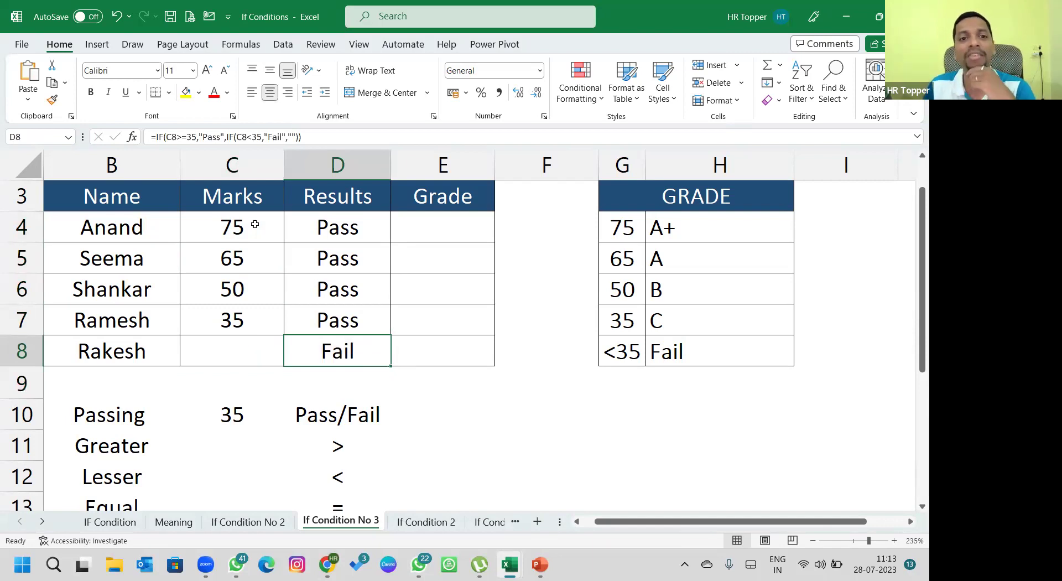
Clear all the Pass/Fail formulas in D4:D8 and return to D4
key("Up")
key("Up")
key("Up")
key("Up")
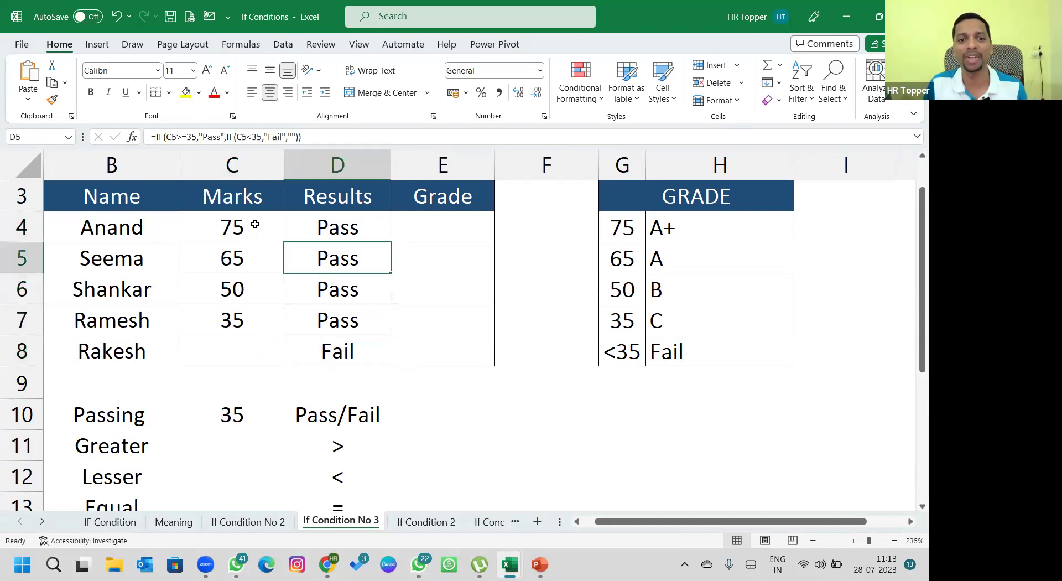
key("ctrl+shift+Down")
key("Delete")
key("Down")
key("Up")
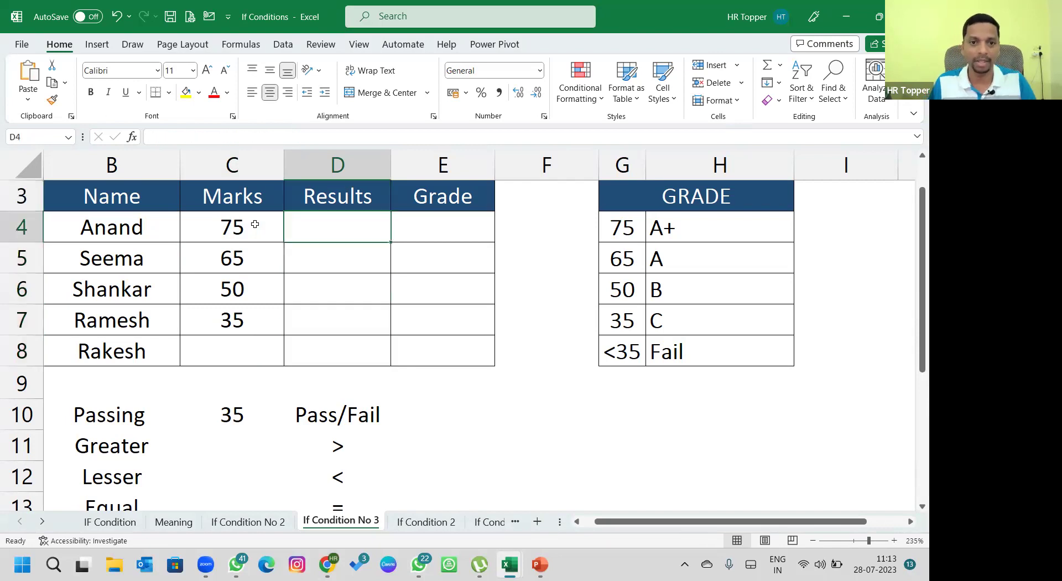
type("=if(")
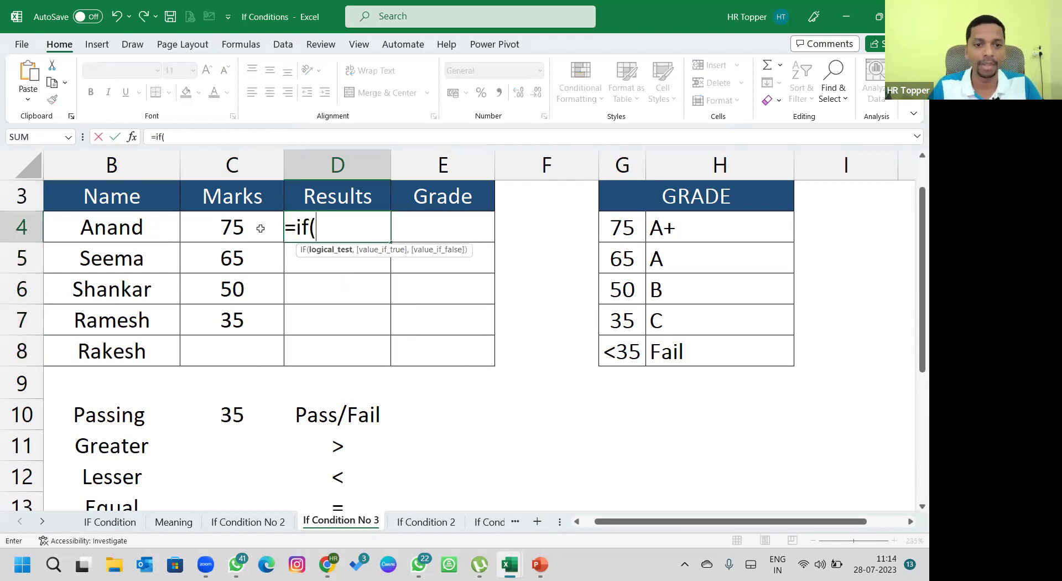
left_click(99, 137)
left_click(287, 140)
type("=if(")
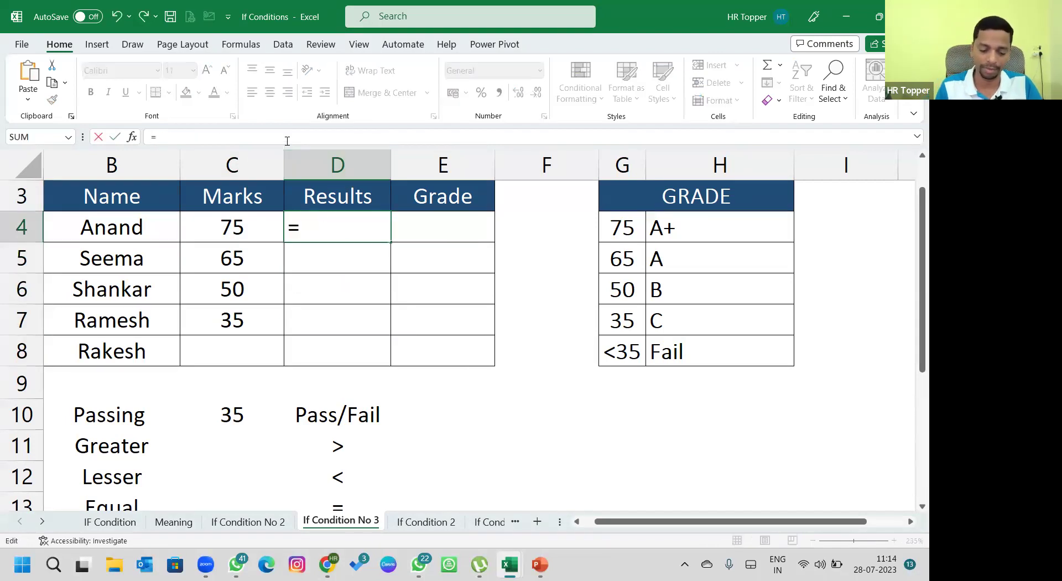
left_click(263, 231)
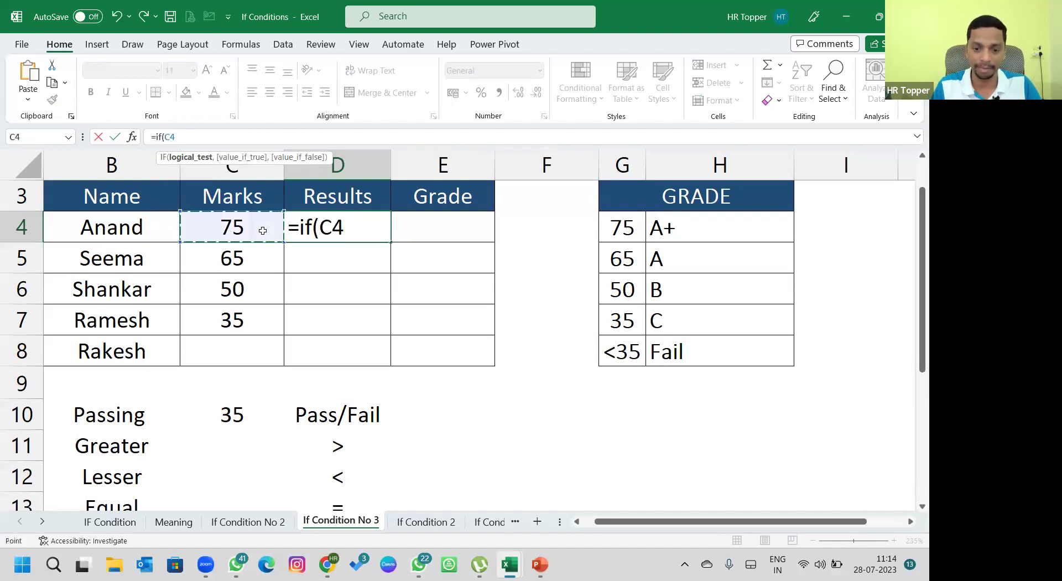
type("=")
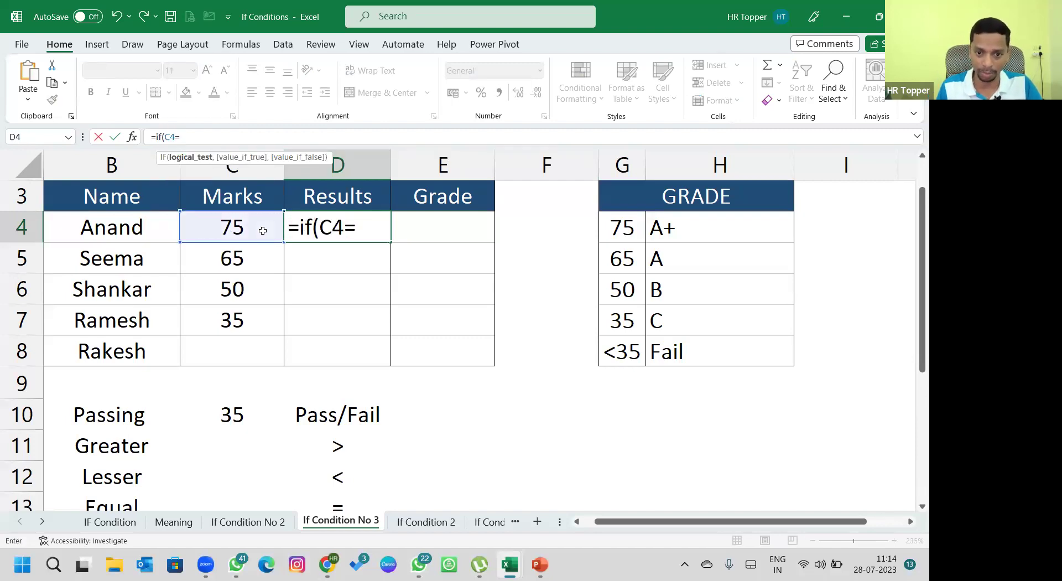
type(">35,")
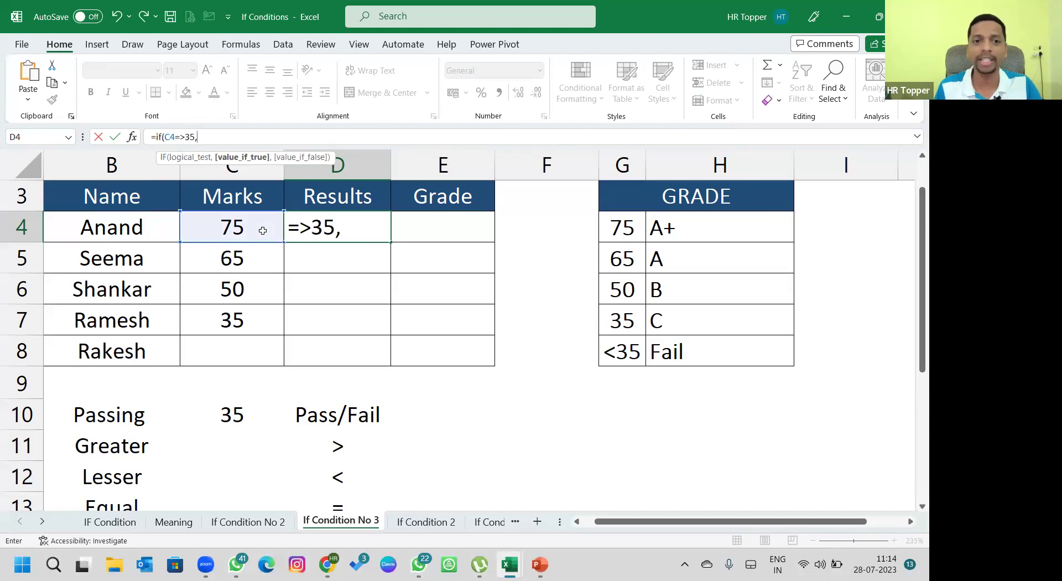
key("BackSpace")
key("BackSpace")
key("BackSpace")
key("BackSpace")
key("BackSpace")
type(">")
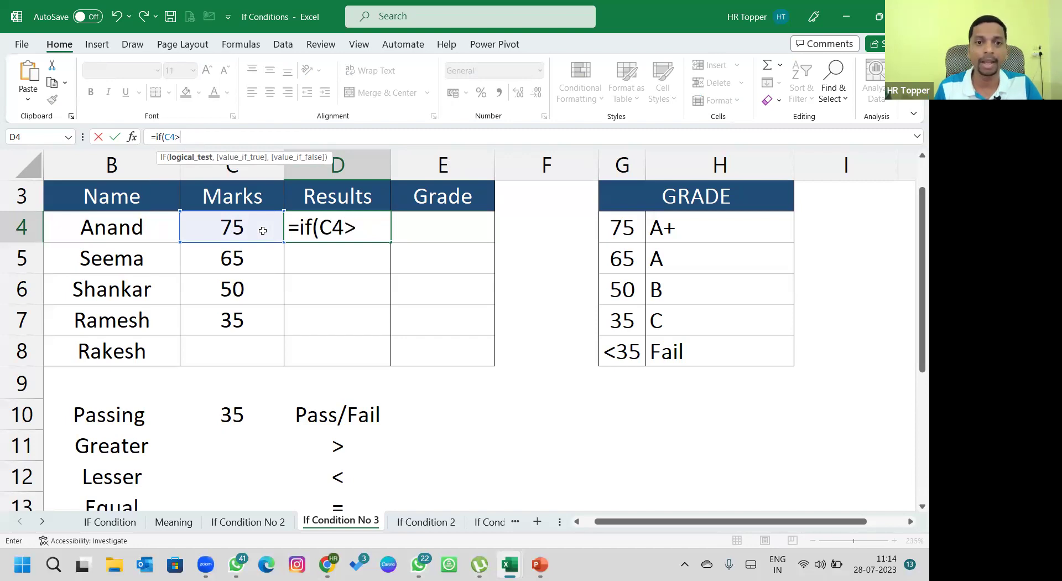
type("100")
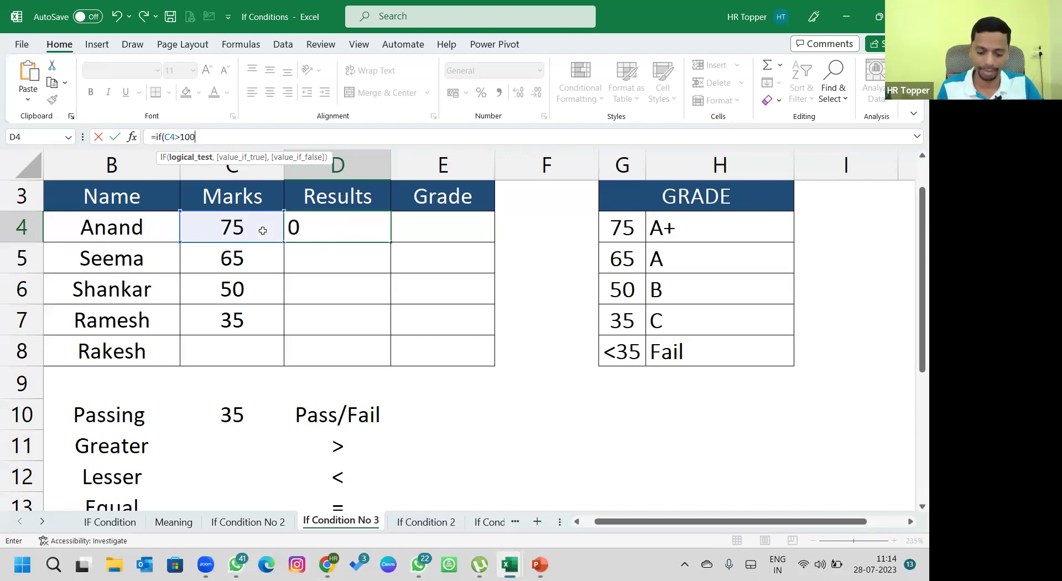
type(",\"\",")
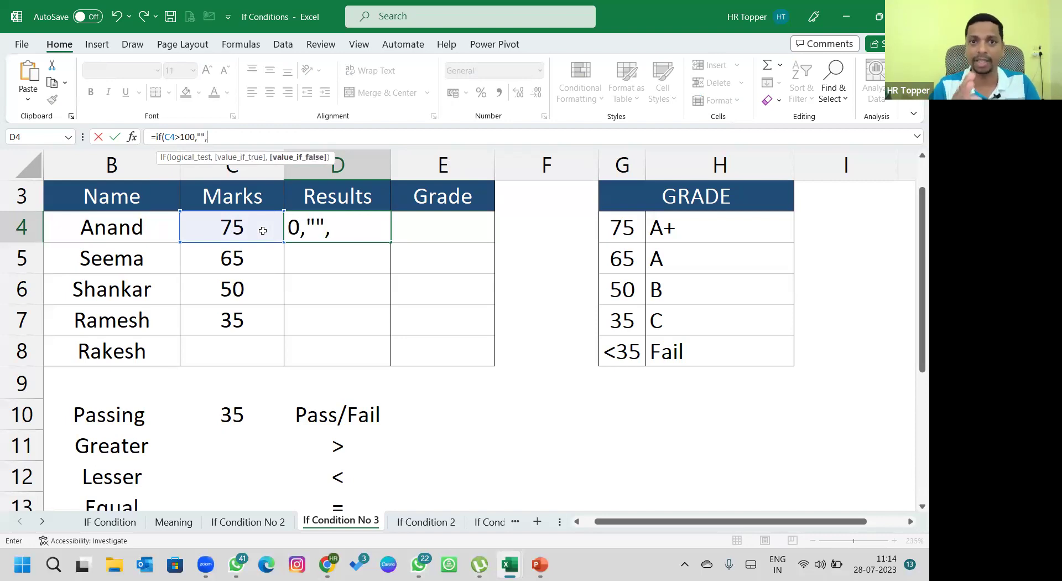
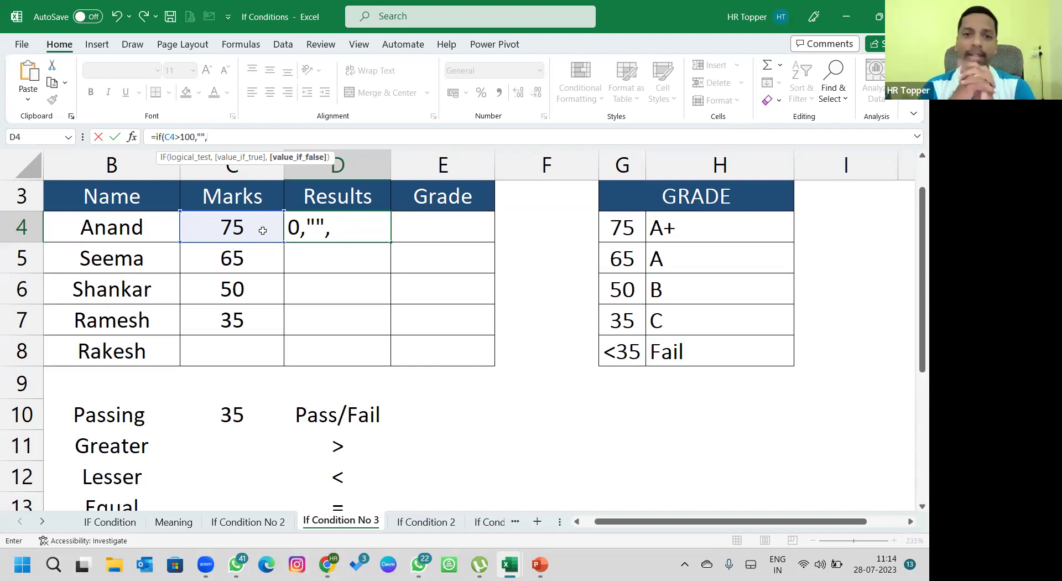
key("Escape")
Try the mark 750 and a blank entry in C4, and set the mark back to 75
left_click(260, 230)
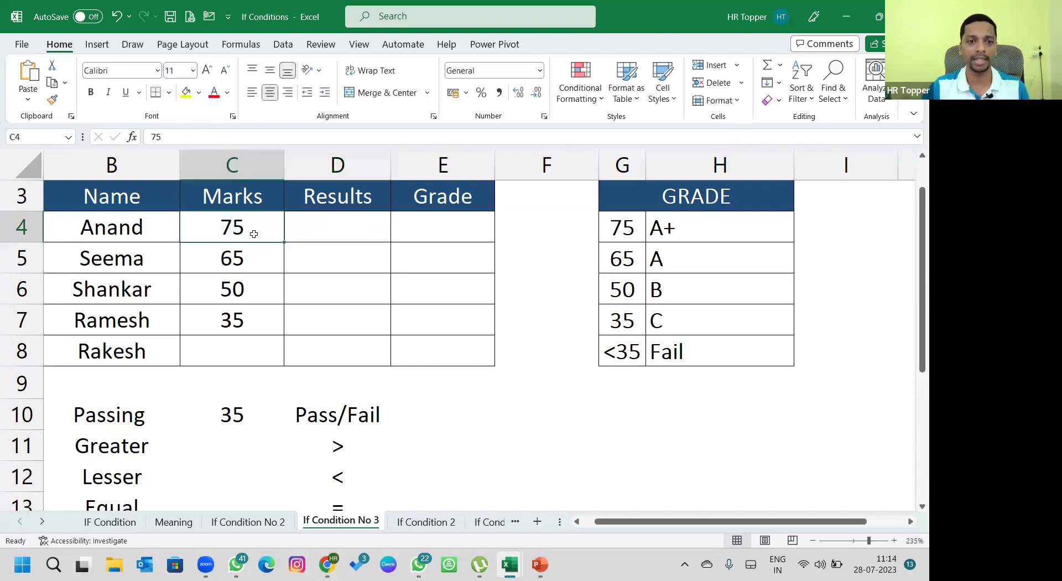
type("750")
key("Return")
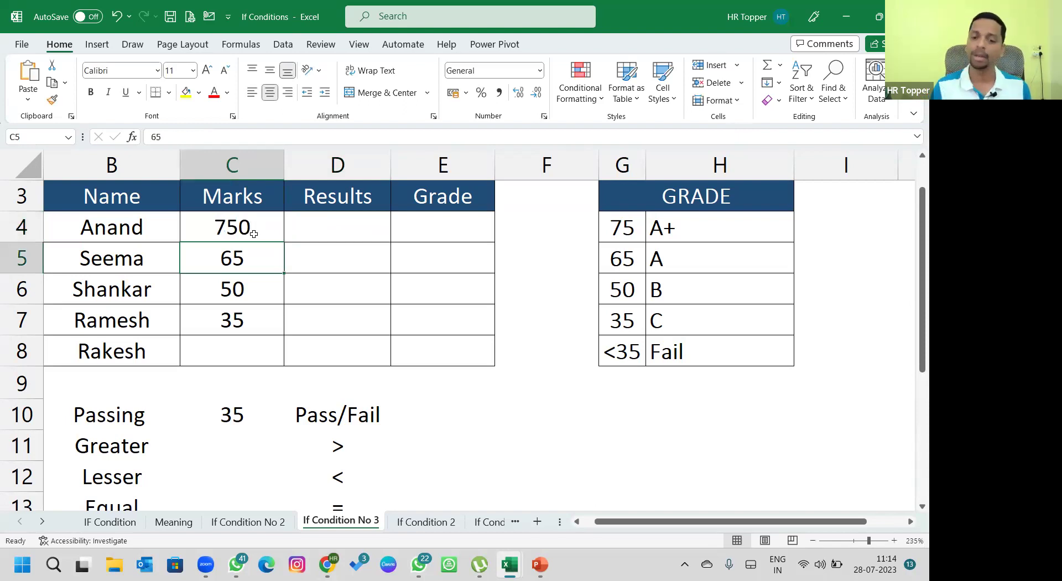
left_click(254, 234)
key("Delete")
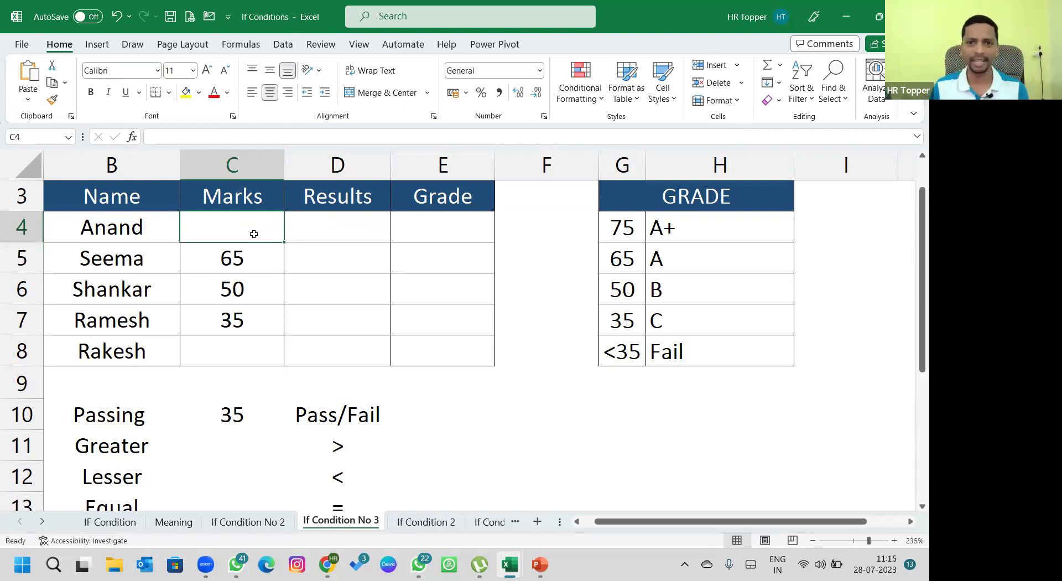
key("ctrl+z")
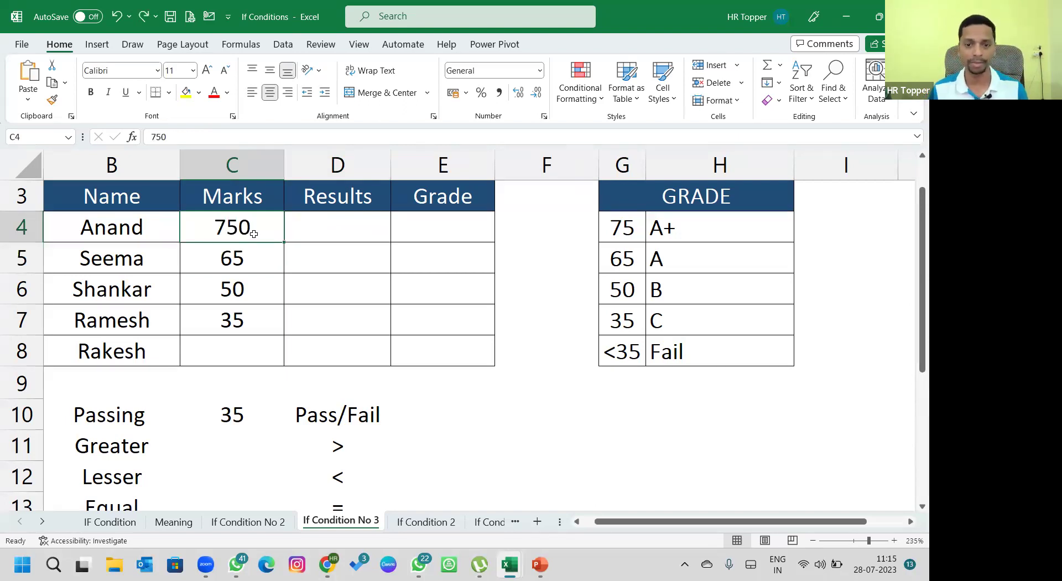
type("75")
key("Tab")
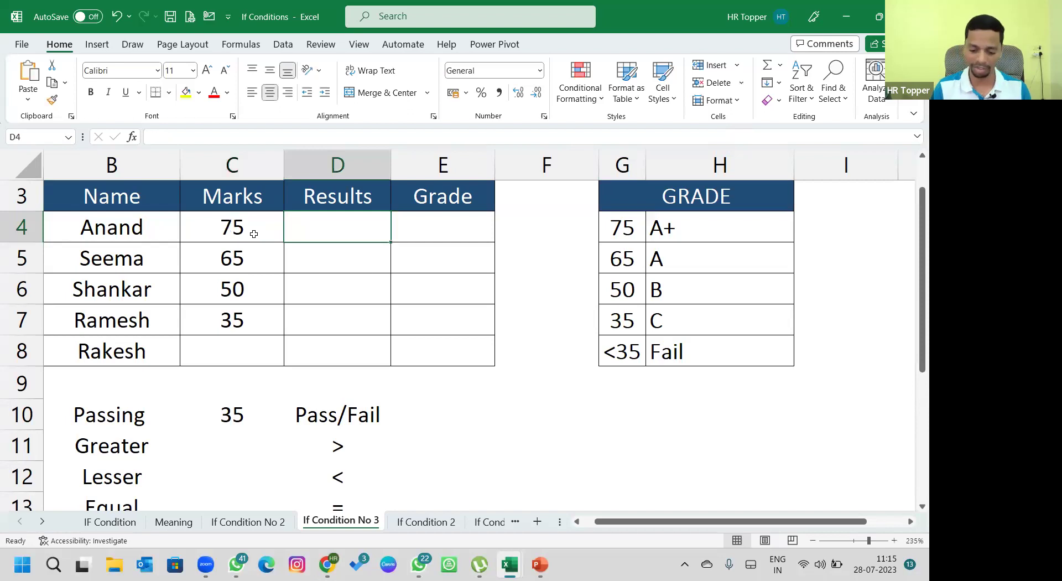
Start an IF formula in D4 with the test C4>100 and an empty text "" as its true value
left_click(271, 136)
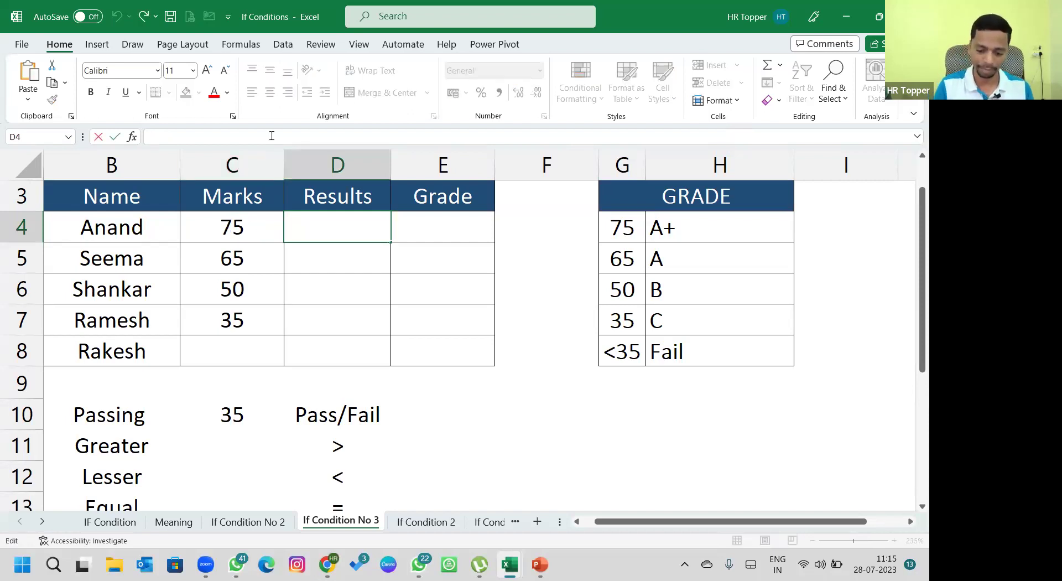
type("=if(")
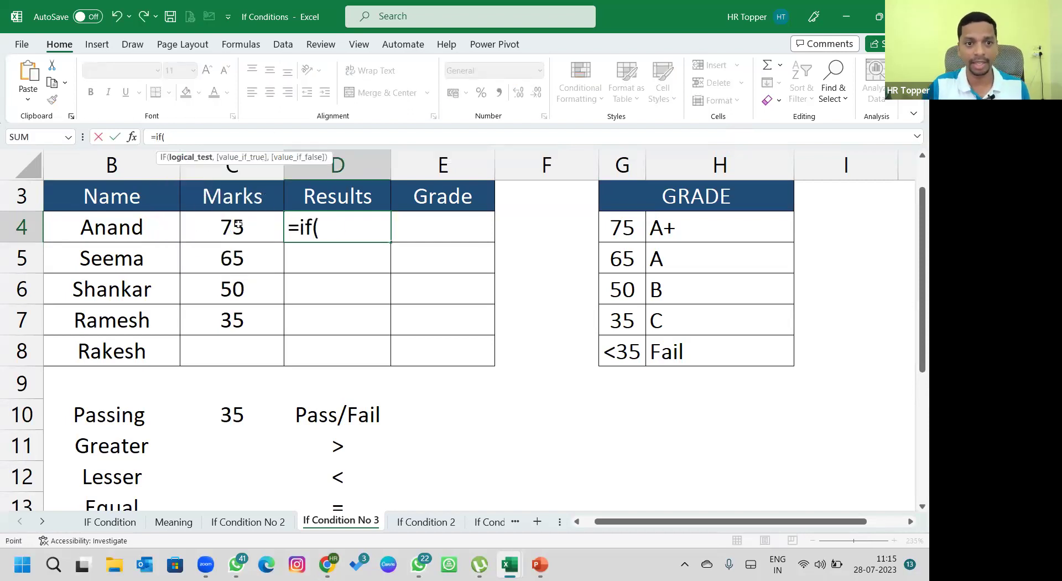
left_click(238, 224)
type(">100")
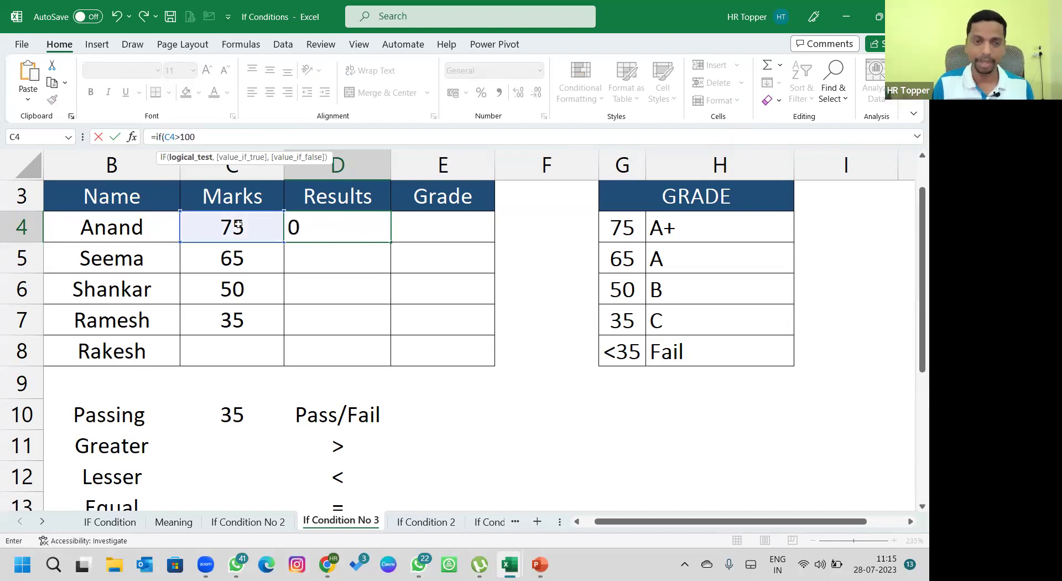
type(",\"\"")
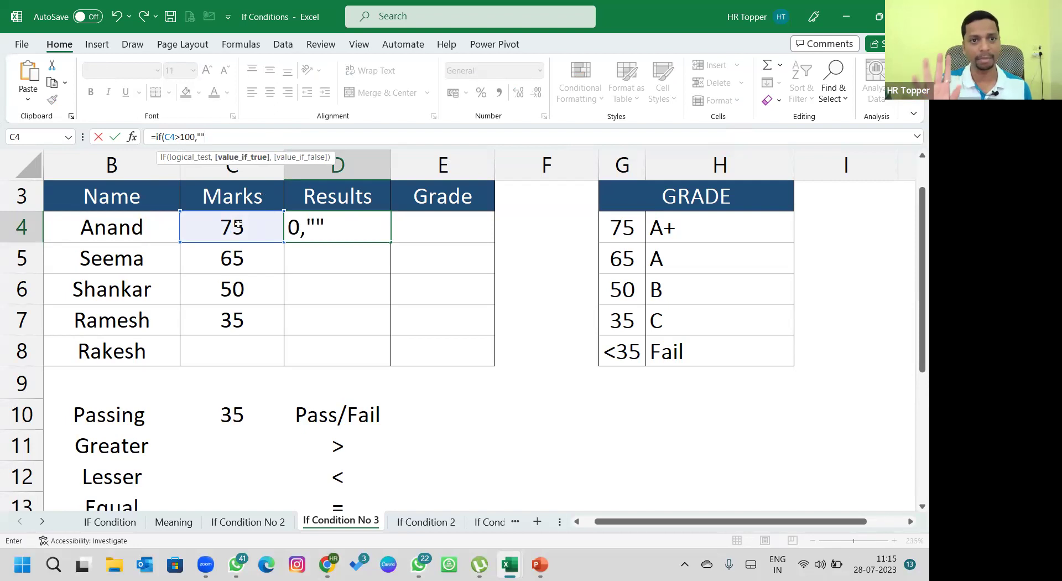
type(",")
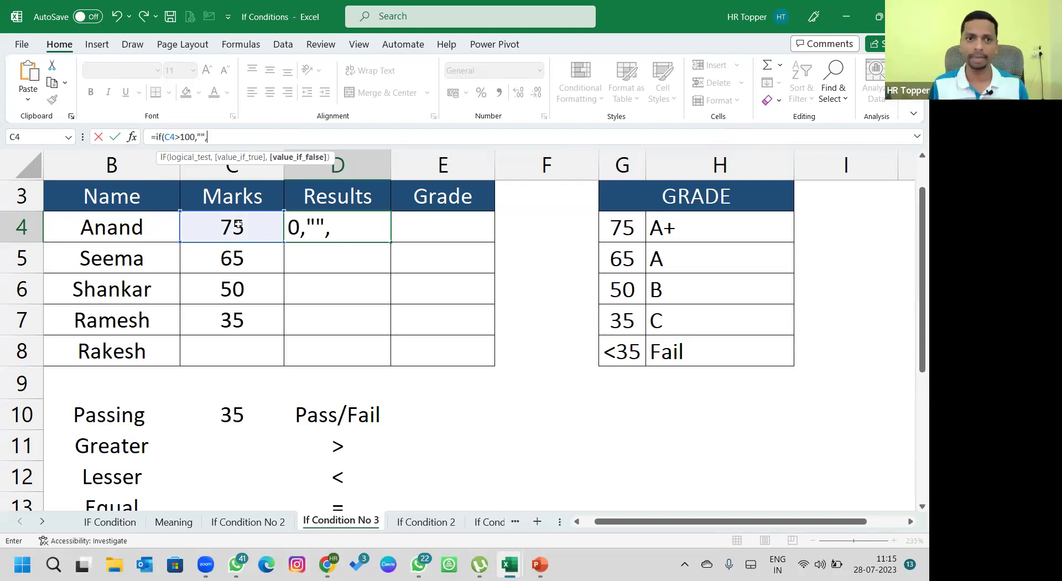
Add a nested IF to the D4 formula that tests C4=>35 and returns "Pass"
type("if(")
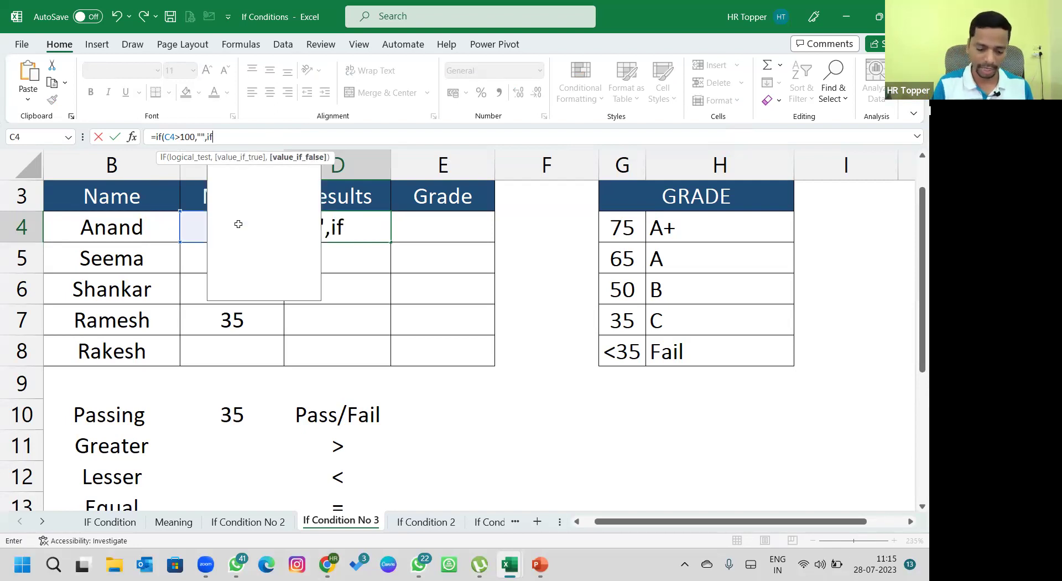
left_click(238, 224)
type("=")
type(">3")
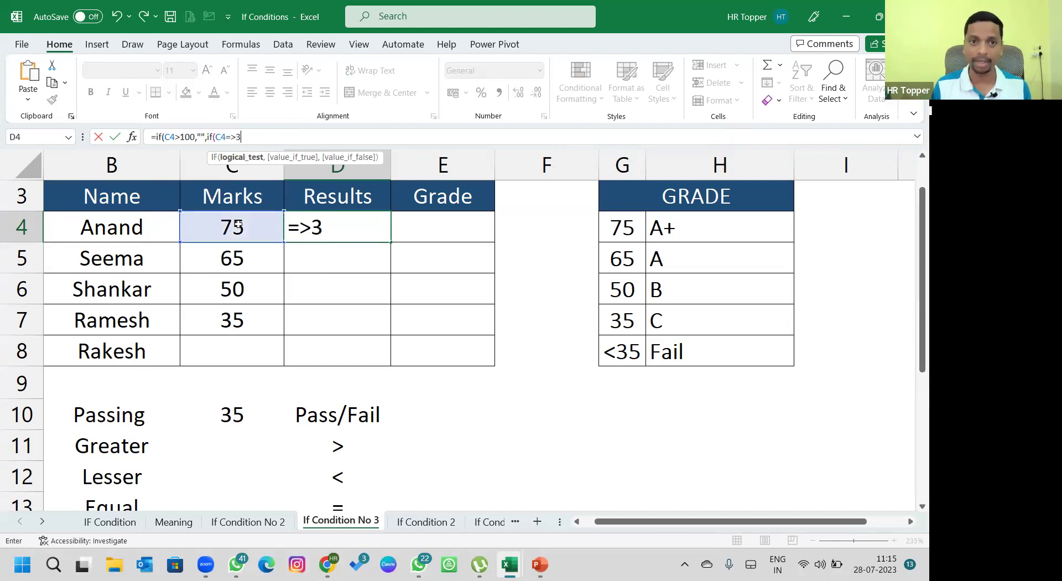
type("5,")
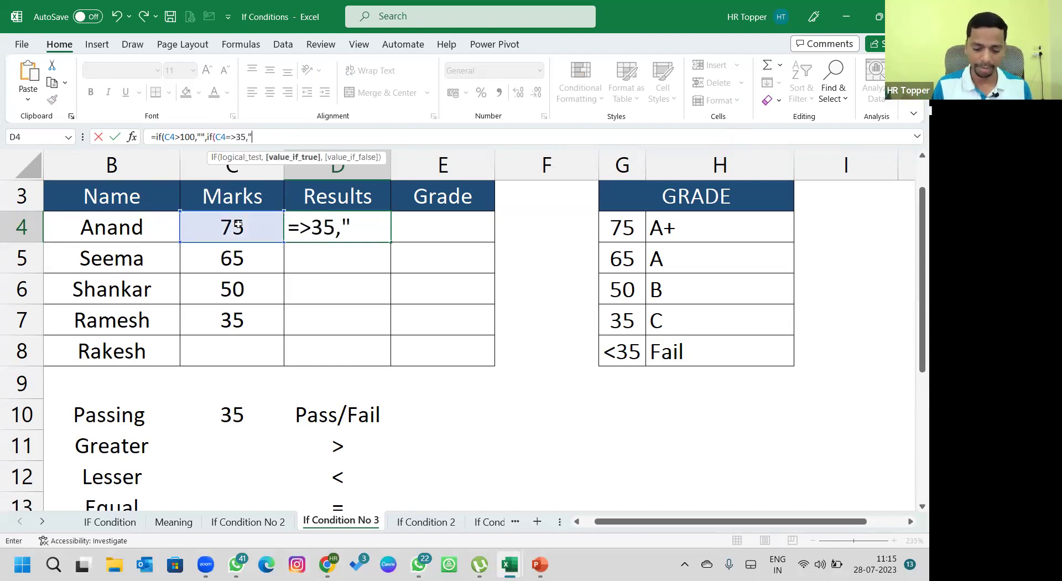
type("\"Pass\"")
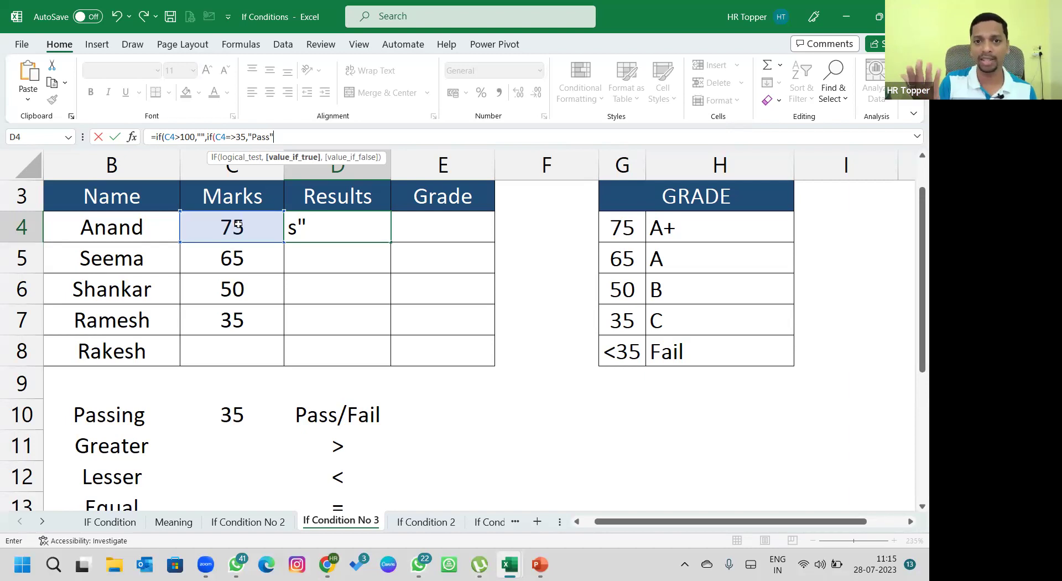
Complete the D4 formula with a third nested IF testing C4>35 for "Fail", and accept the proposed correction
type(",if(")
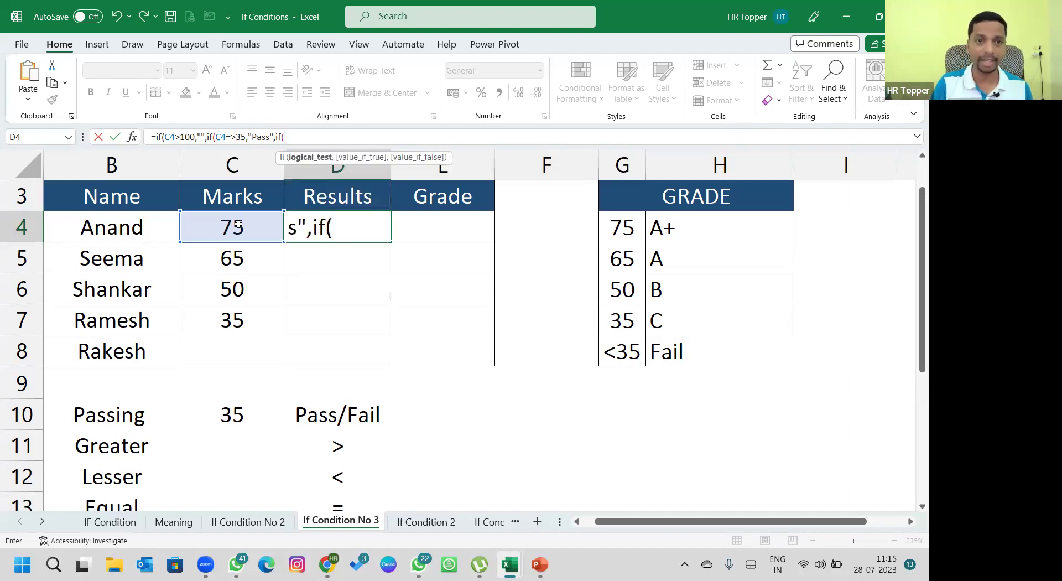
left_click(253, 224)
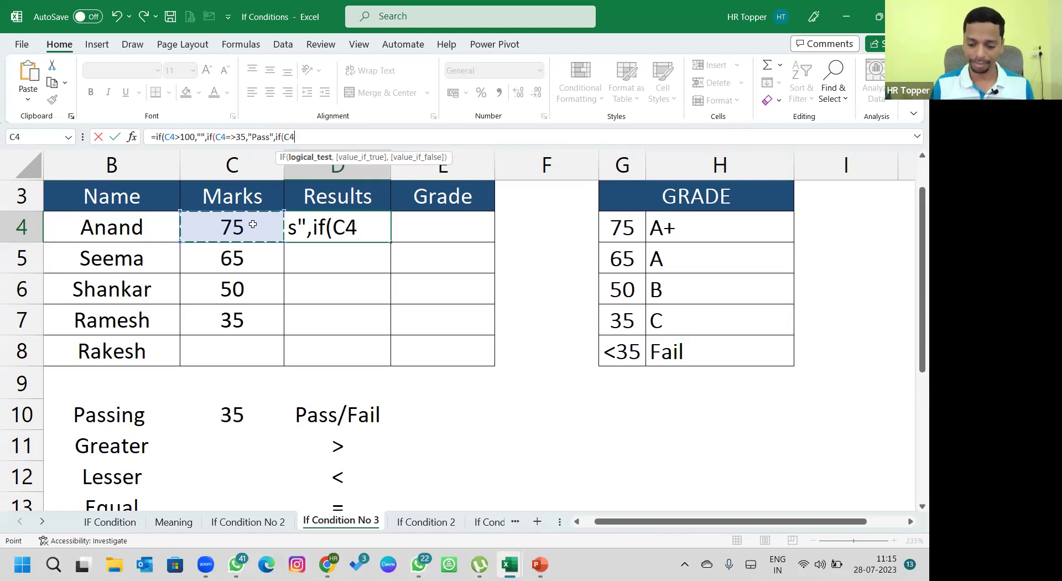
type("=")
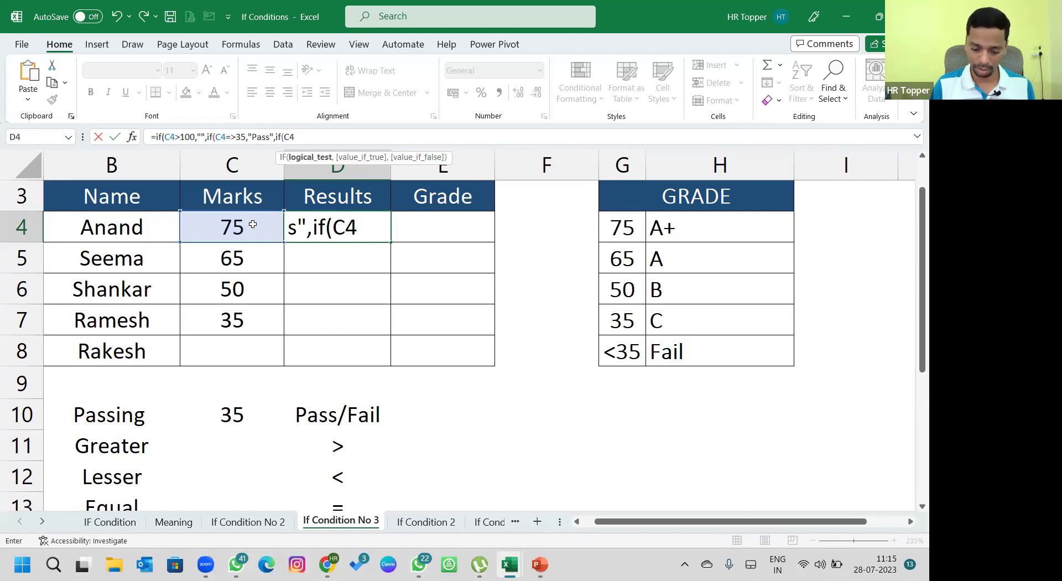
type(">")
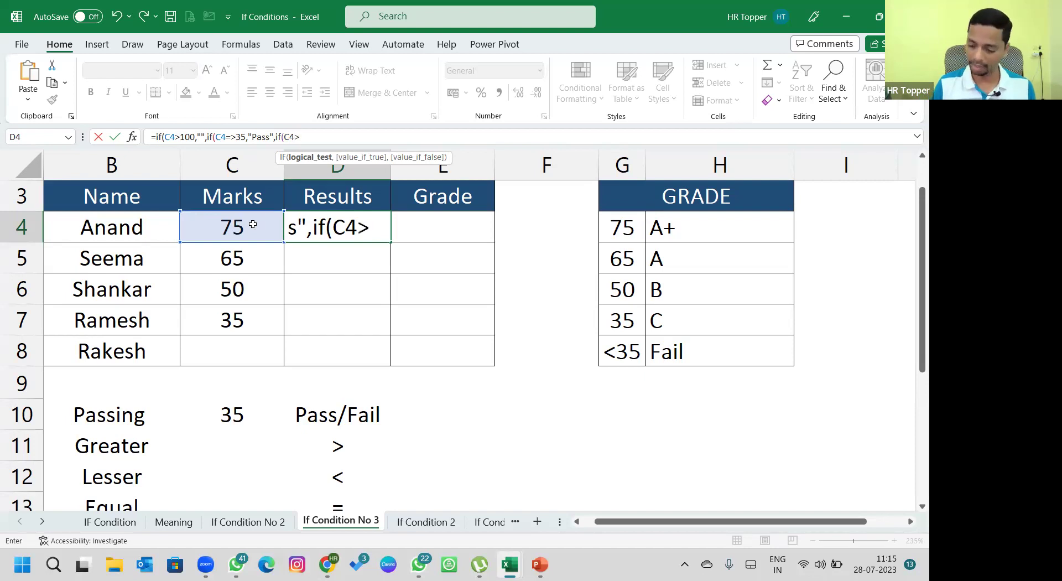
type("35,")
type("\"F")
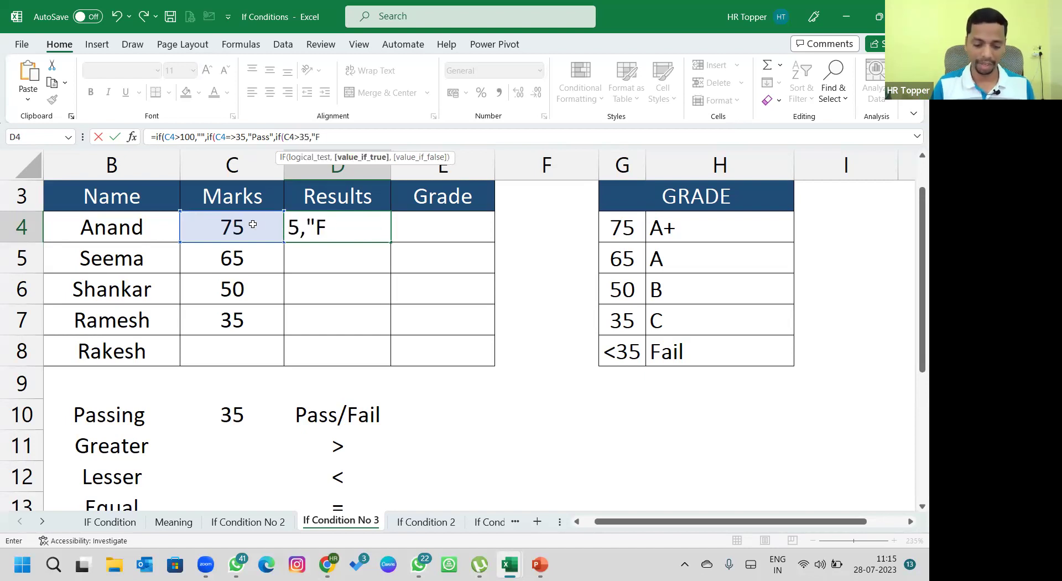
type("ail\")")
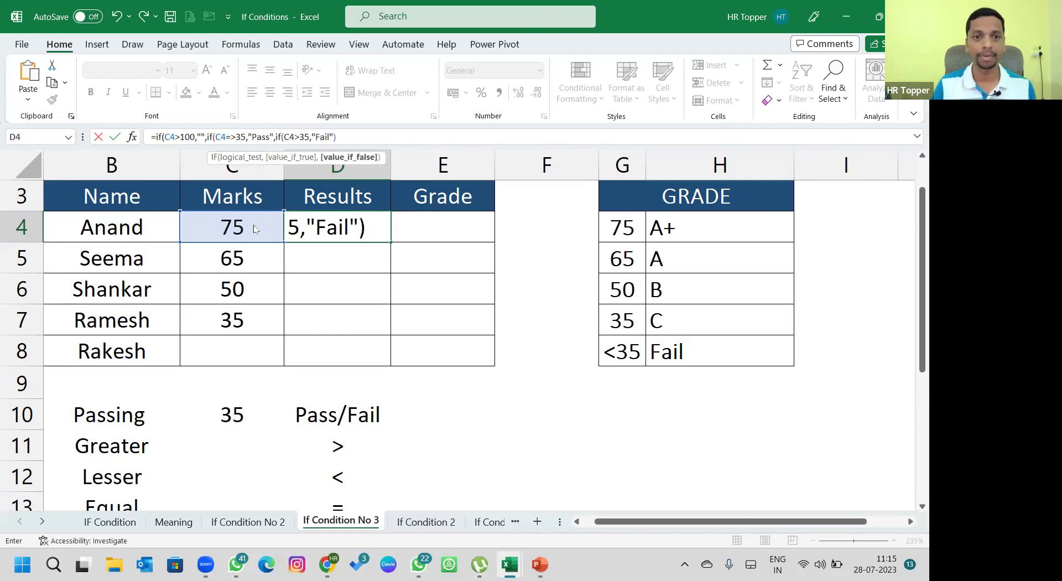
key("Return")
key("Return")
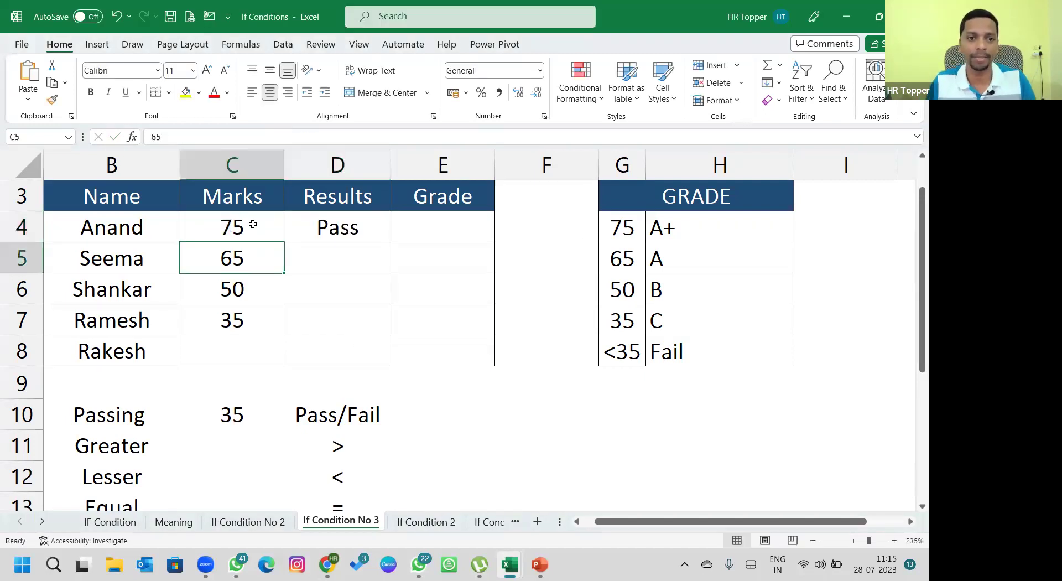
Copy the three-level IF formula from D4 down through D7
key("Right")
key("ctrl+d")
key("Down")
key("ctrl+d")
key("Down")
key("ctrl+d")
Copy the formula down to D8 with a trial mark of 35 in C8, and clear that mark
key("Down")
key("Left")
type("35")
key("Right")
key("ctrl+d")
key("Left")
key("Delete")
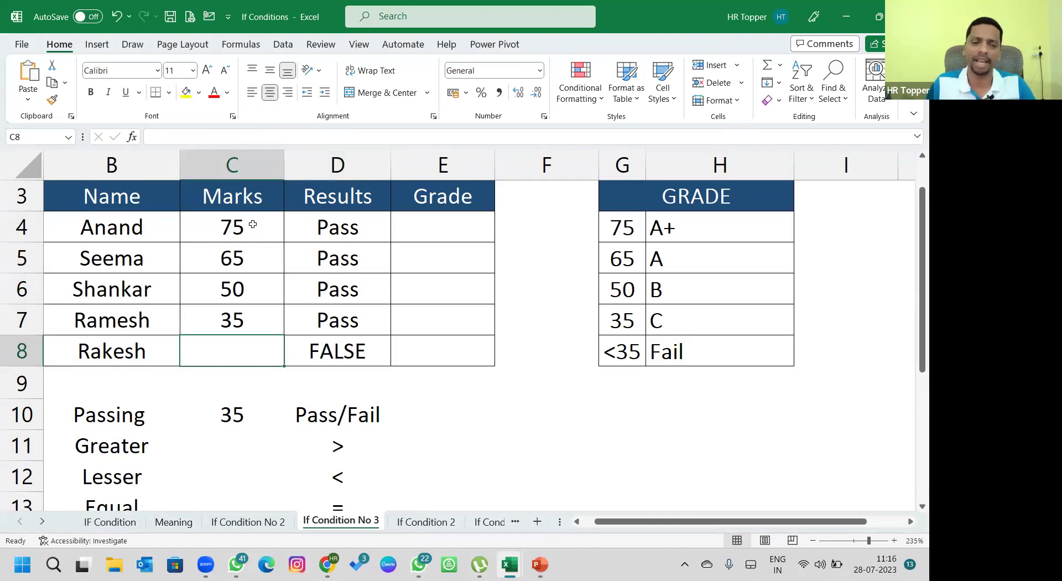
Test the D8 result with the text "snan" as the mark in C8, and clear it
type("snan")
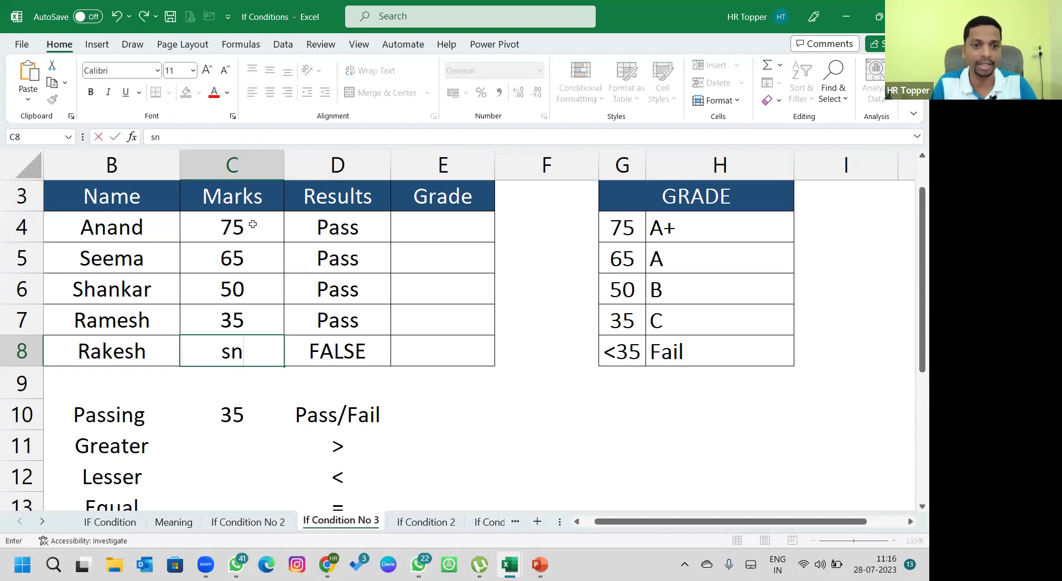
key("Return")
key("Up")
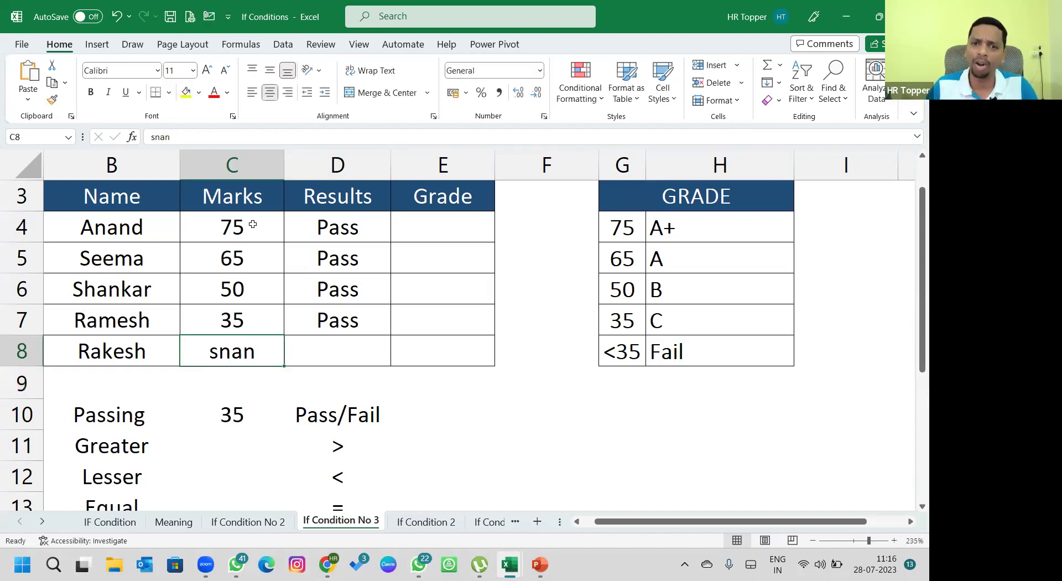
key("Delete")
Test the D8 result with trial marks of 750 and 100 in C8
type("750")
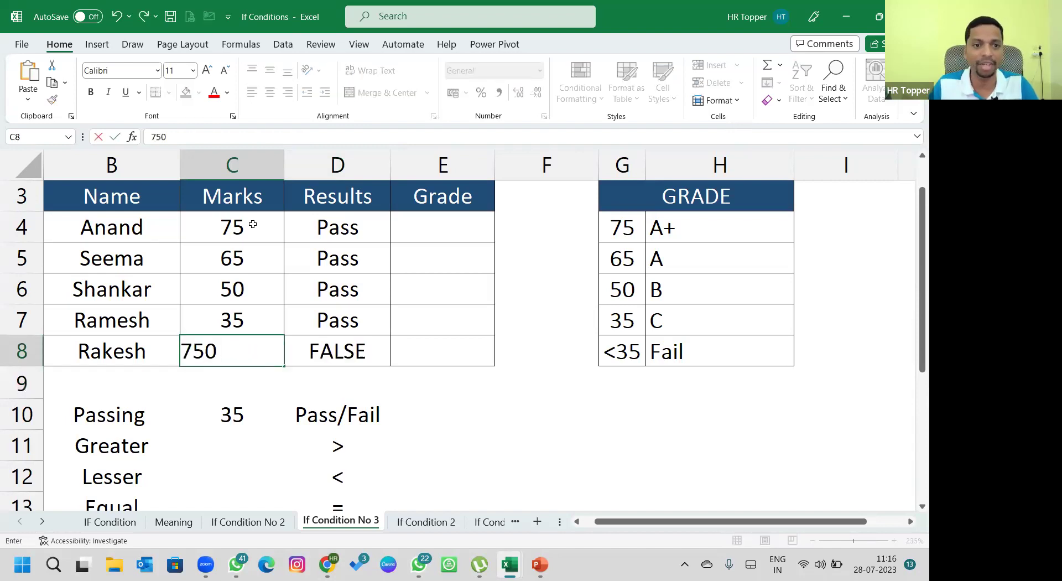
key("Return")
key("Up")
key("F2")
key("BackSpace")
key("BackSpace")
key("BackSpace")
type("100")
key("Return")
Test the D8 result with the text "djafkldj" in C8, and clear the cell
key("Up")
type("djafkldj")
key("Return")
key("Up")
key("Delete")
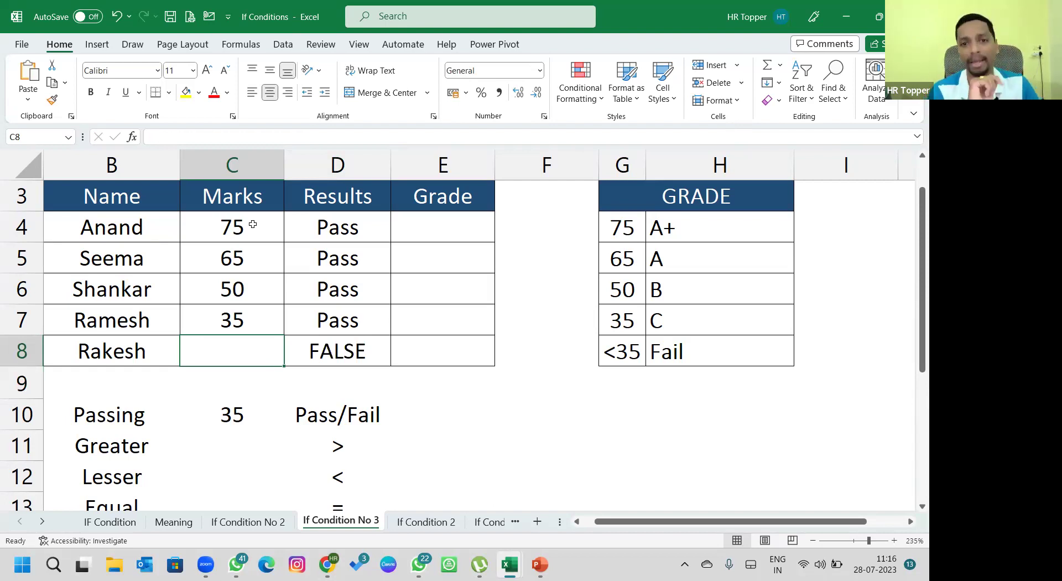
Copy the D8 formula text without its closing brackets, ending in a comma after "Fail"
left_click(330, 351)
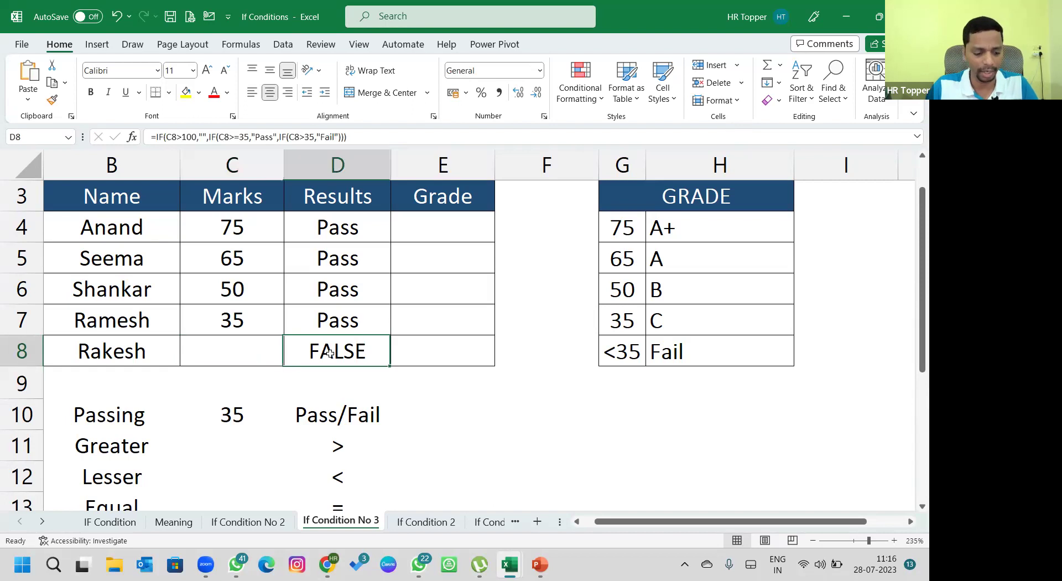
key("F2")
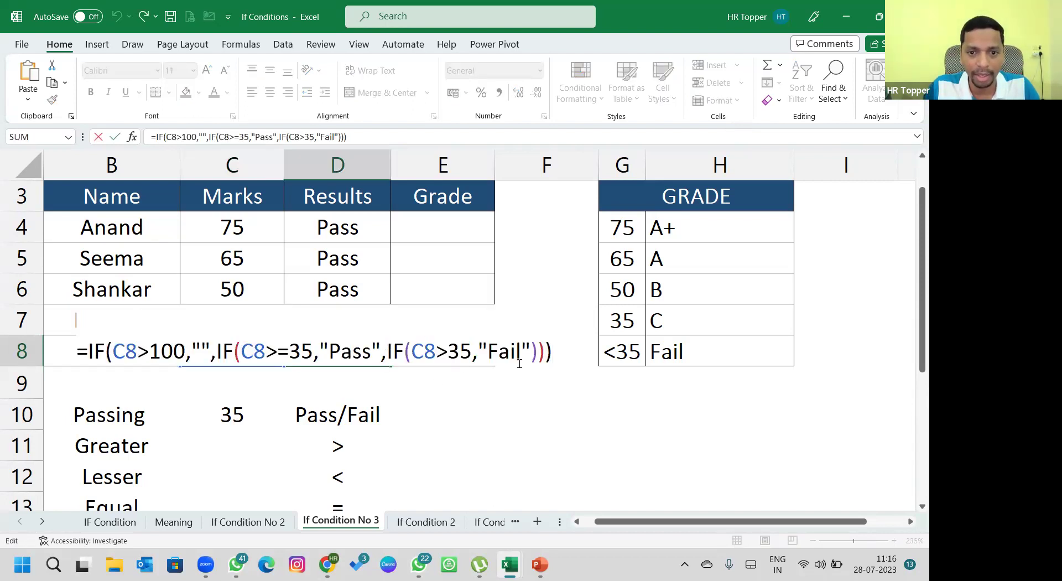
key("BackSpace")
key("BackSpace")
key("BackSpace")
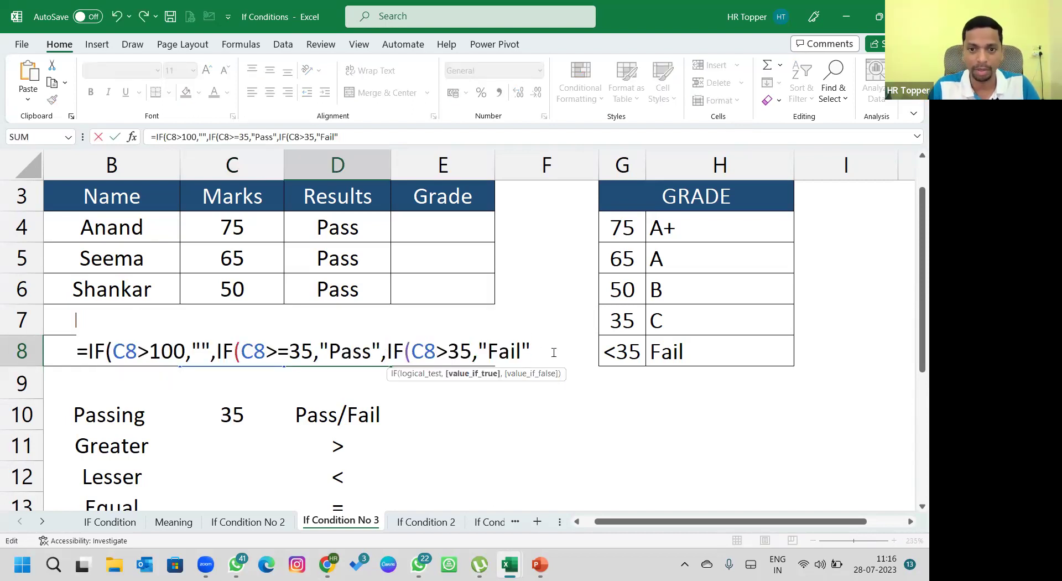
type(",")
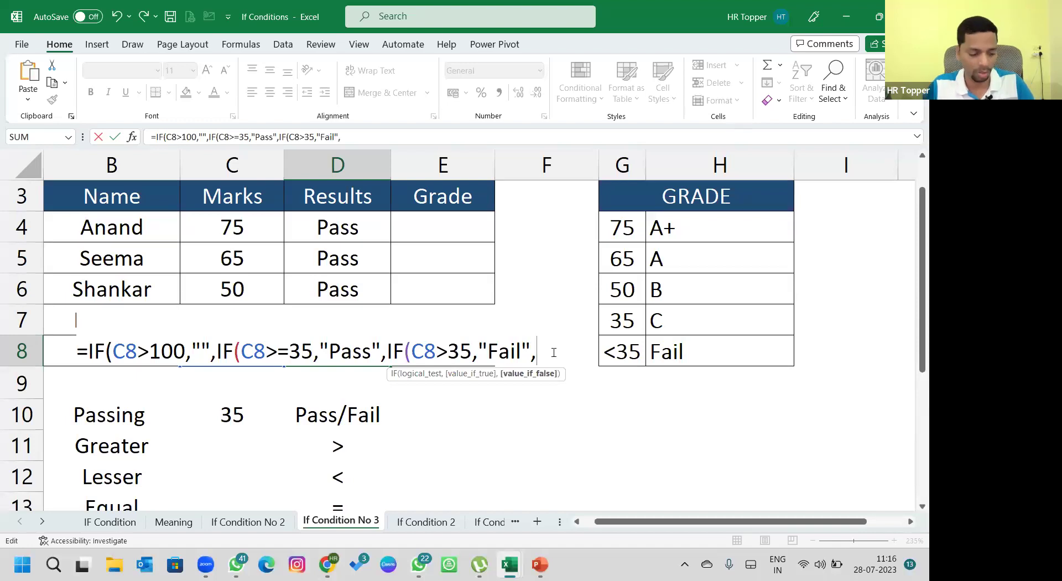
key("BackSpace")
type(")))")
key("ctrl+Return")
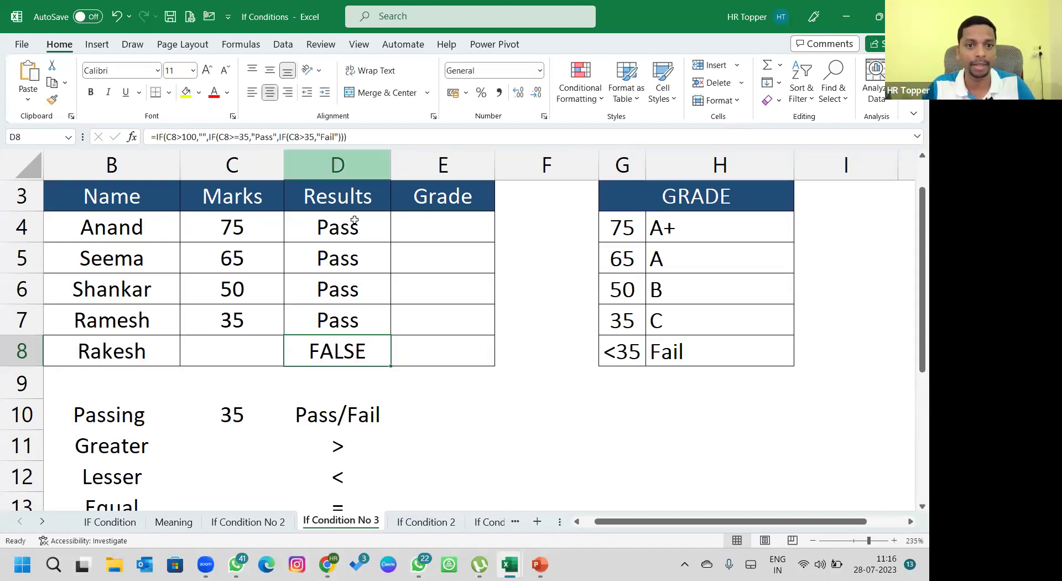
Try replacing the D4 formula with the D8 formula extended by a nested IF(C4="",""), and undo it
left_click(354, 221)
left_click_drag(348, 136, 29, 124)
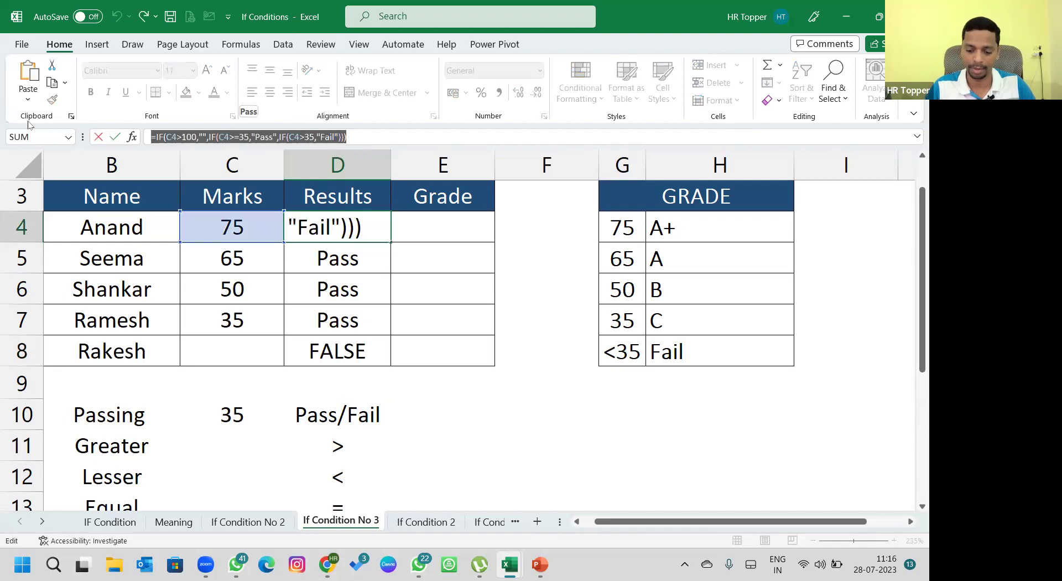
key("ctrl+z")
type("if(")
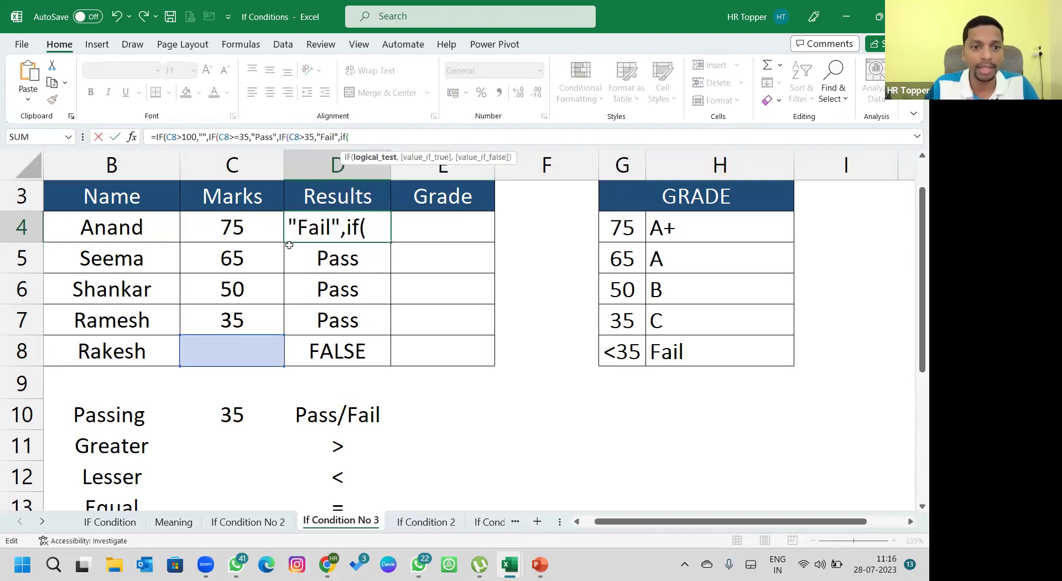
left_click(254, 227)
type("=\"\"")
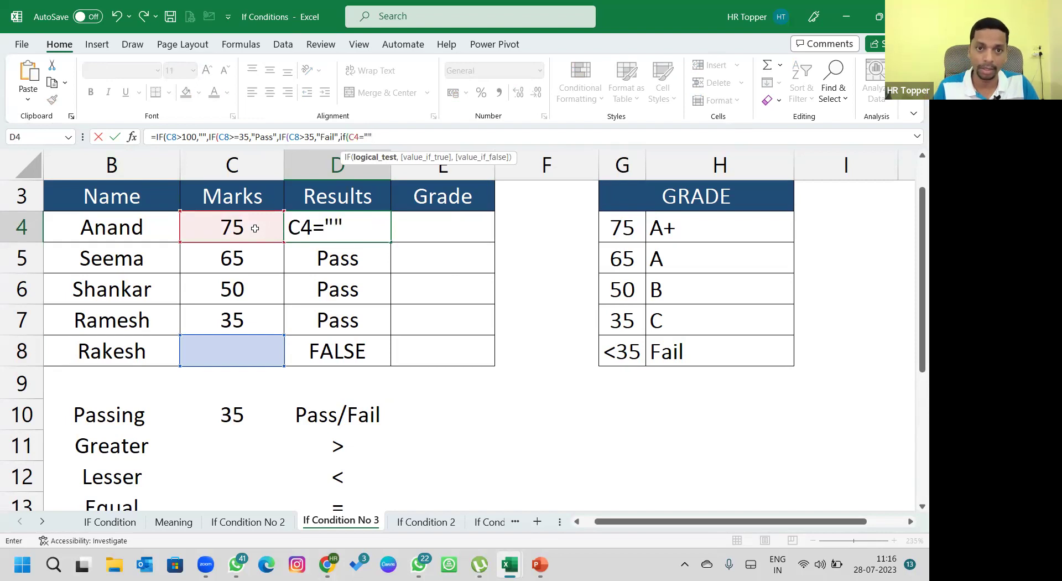
type(",\"\"")
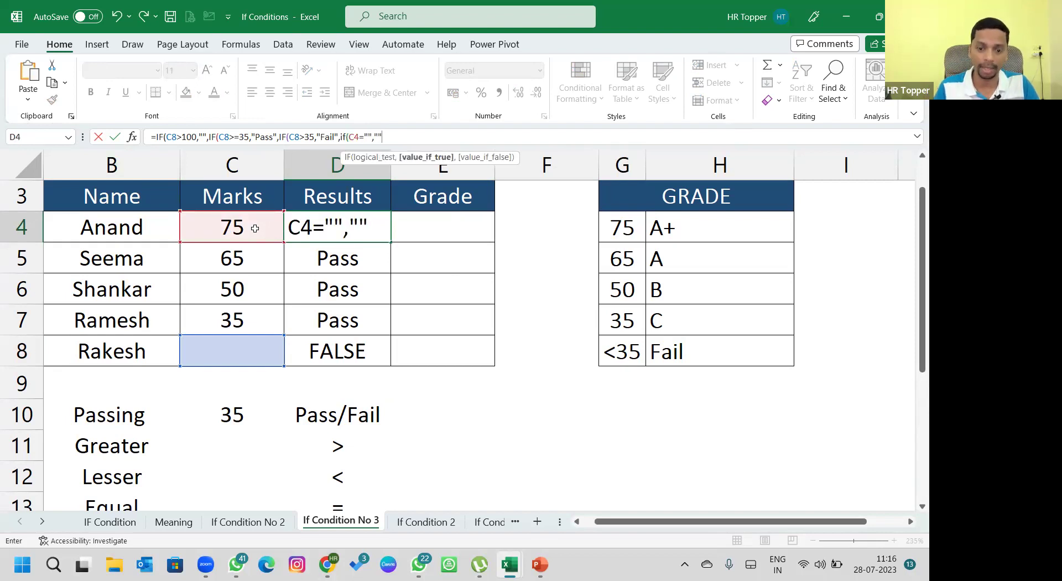
type(")")
key("Return")
key("Return")
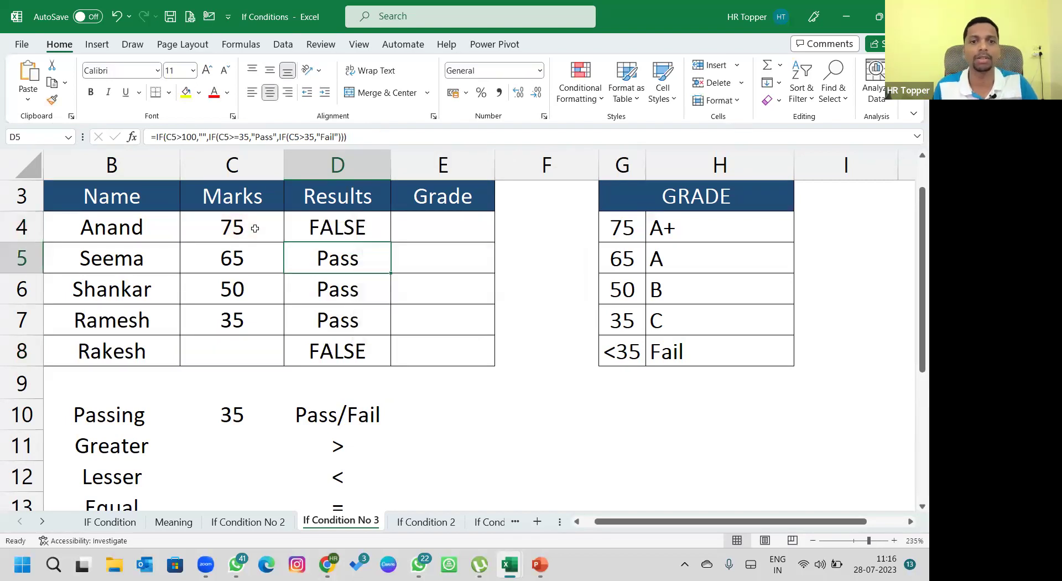
key("ctrl+z")
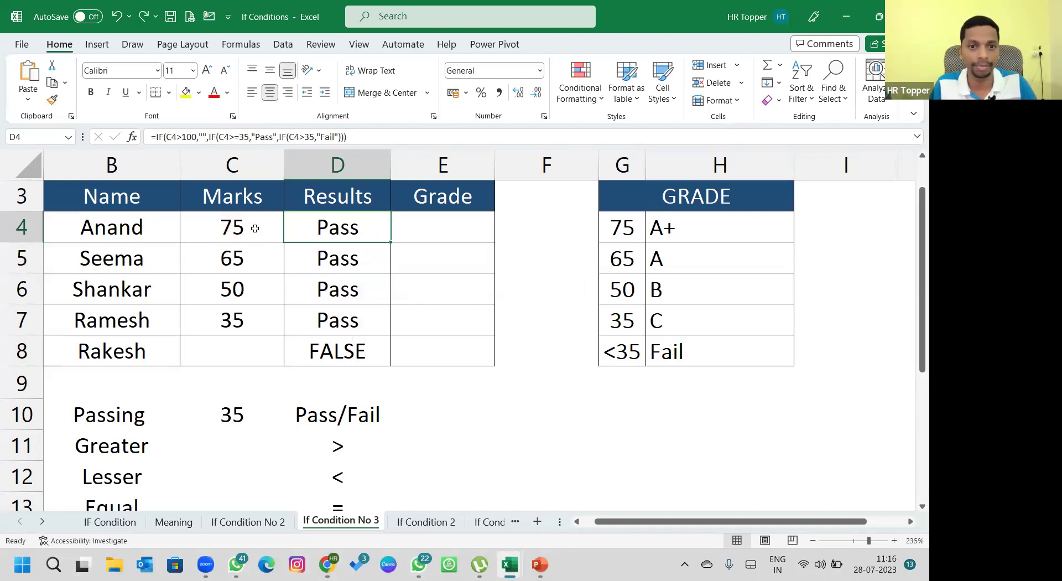
Replace the D4 formula with the D8 formula extended by IF(C4="","",""), accepting the proposed correction
left_click_drag(353, 141, 61, 121)
type("=IF(C8>100,\"\",IF(C8>=35,\"Pass\",IF(C8>35,\"Fail\",")
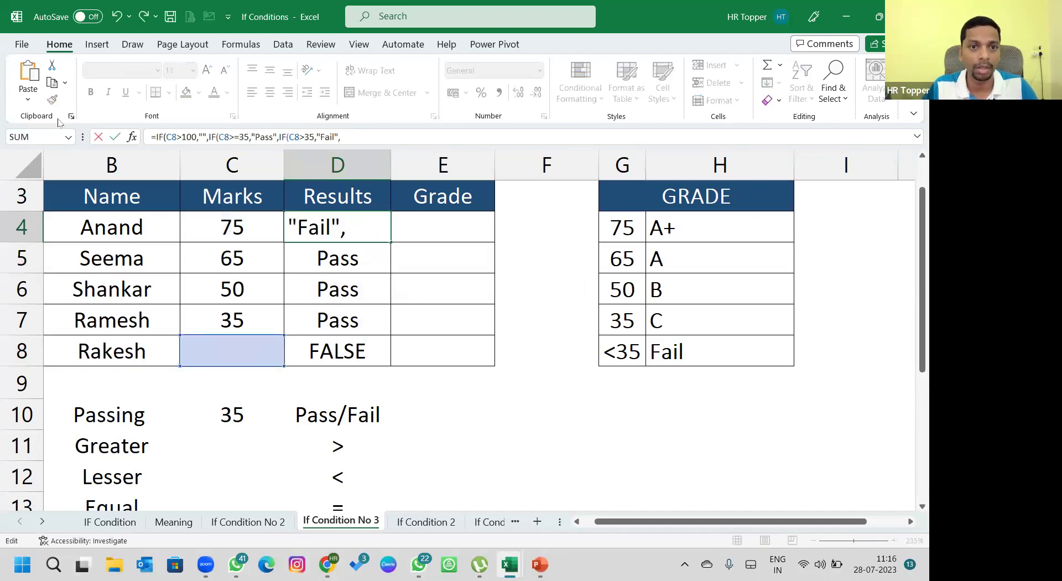
type("if(")
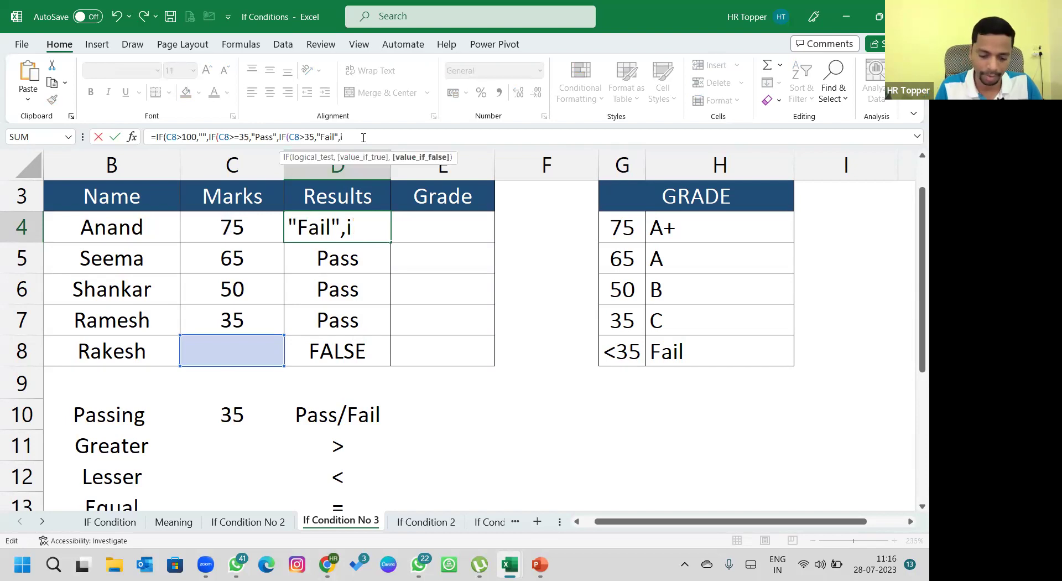
left_click(268, 226)
type("=\"\",\"\"")
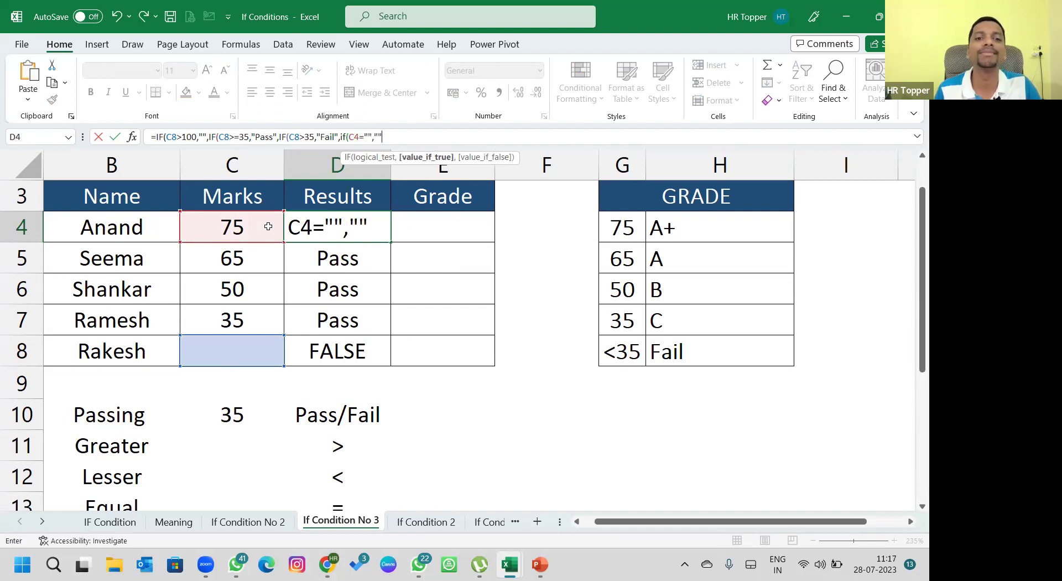
type(")")
key("BackSpace")
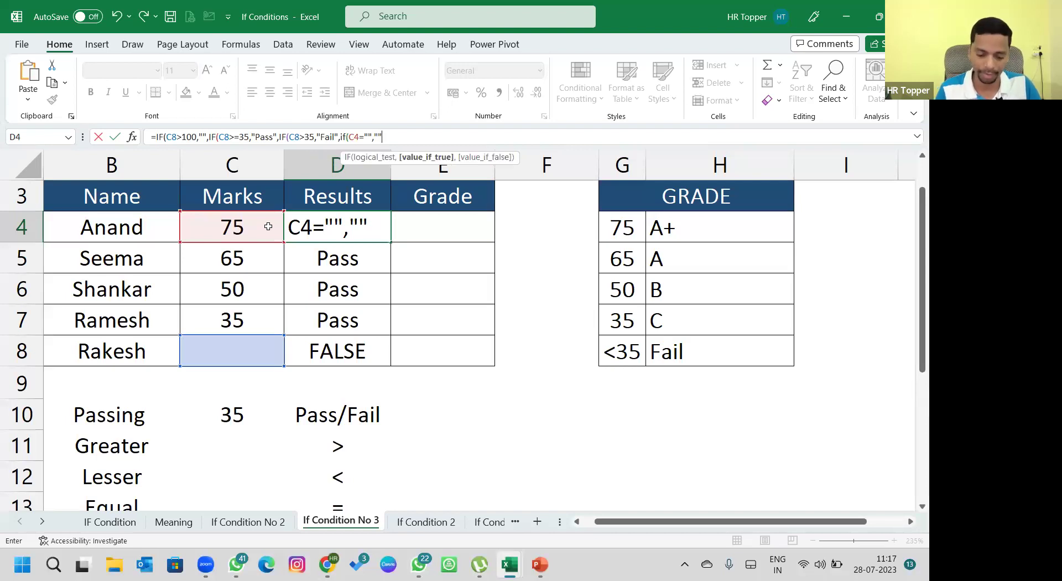
type(",\"\")")
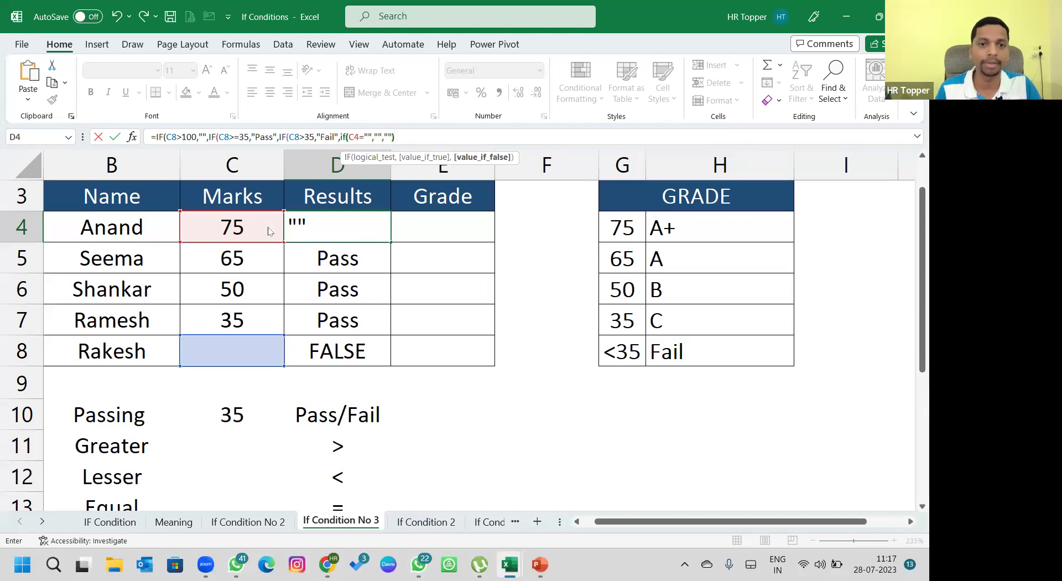
key("Return")
key("Return")
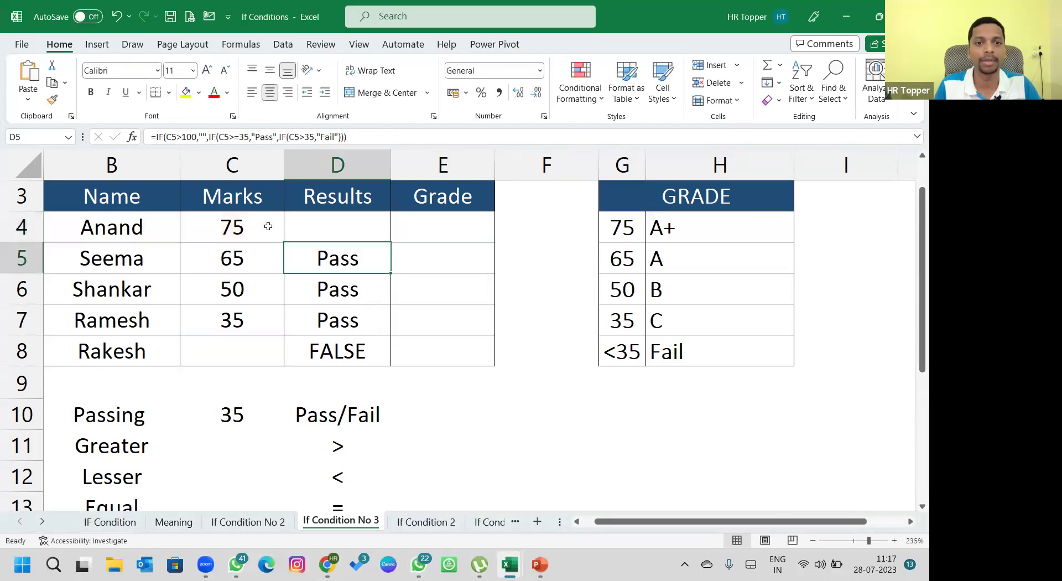
key("Up")
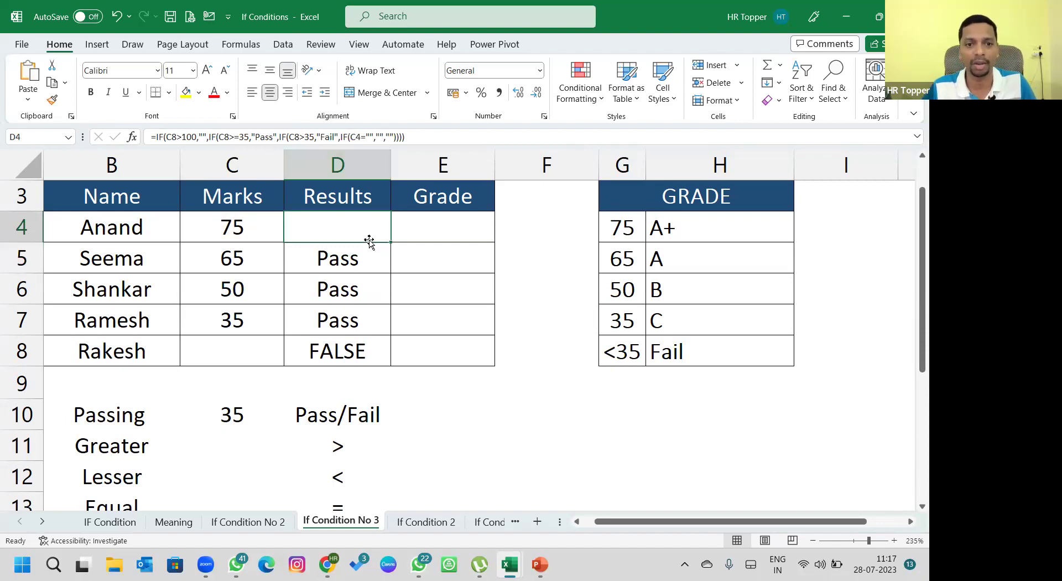
key("Delete")
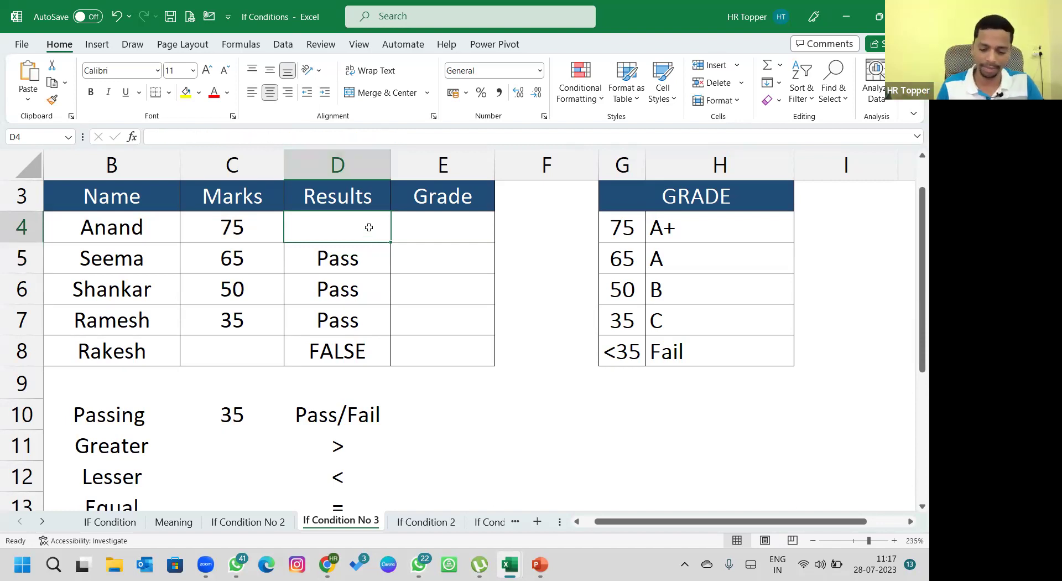
type("=")
key("BackSpace")
key("Escape")
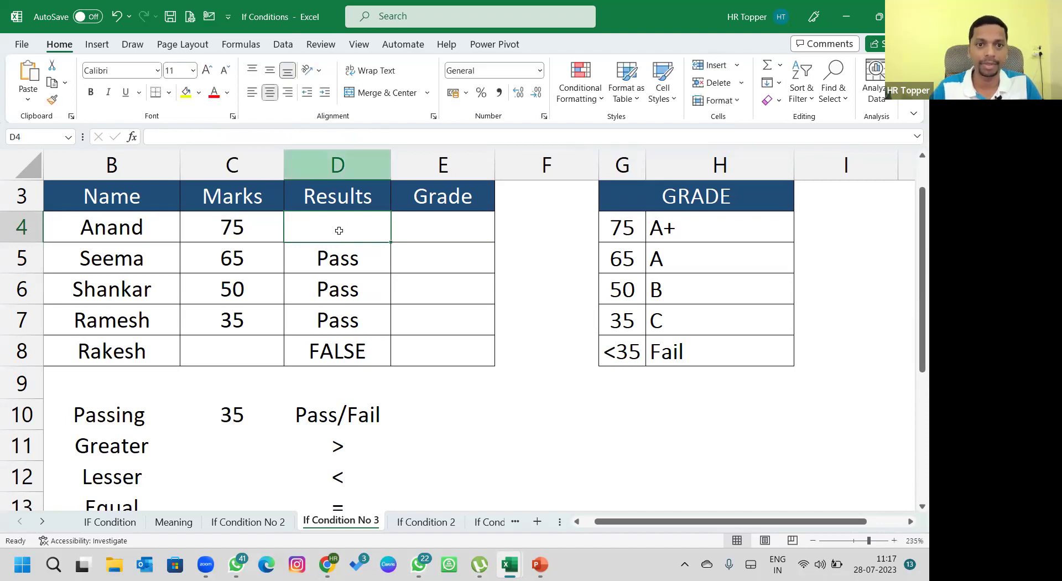
key("ctrl+z")
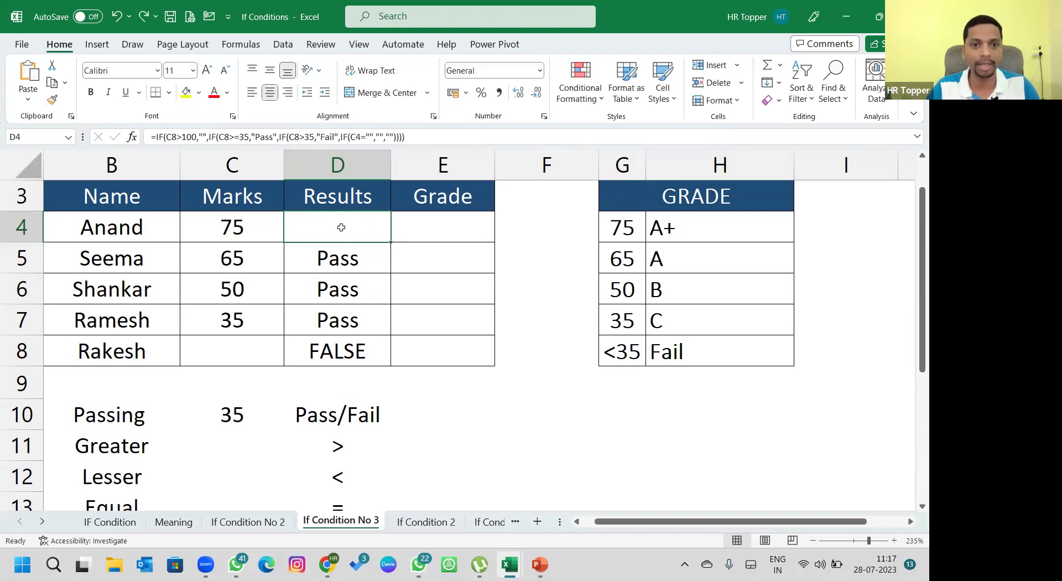
left_click(240, 138)
double_click(309, 137)
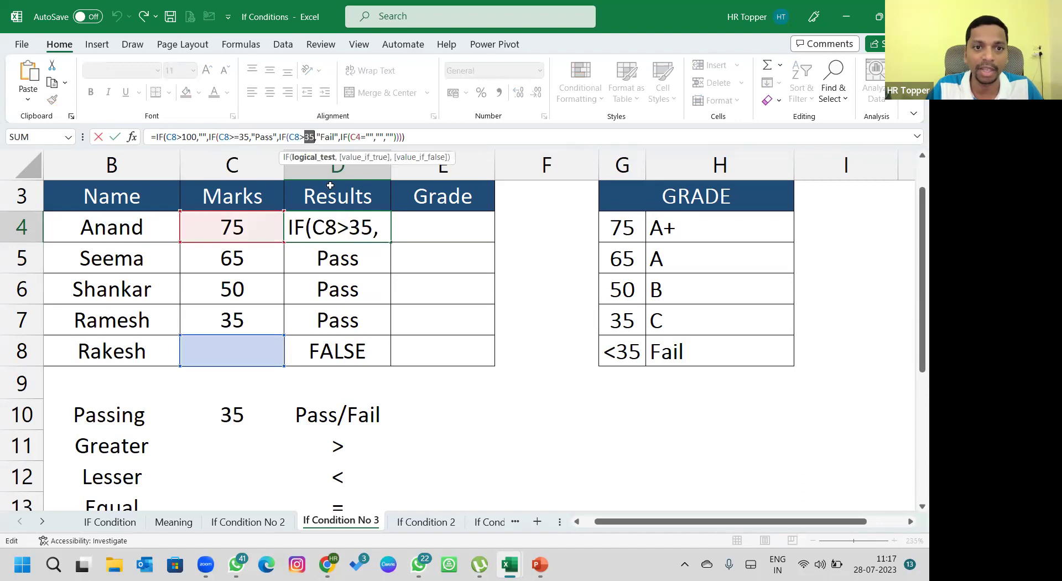
key("Escape")
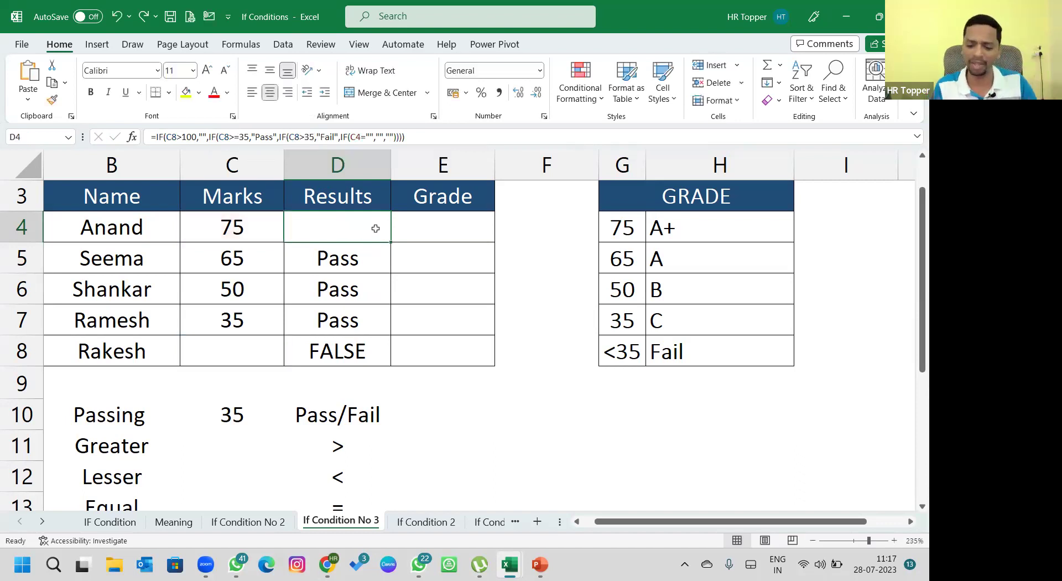
type("=if(")
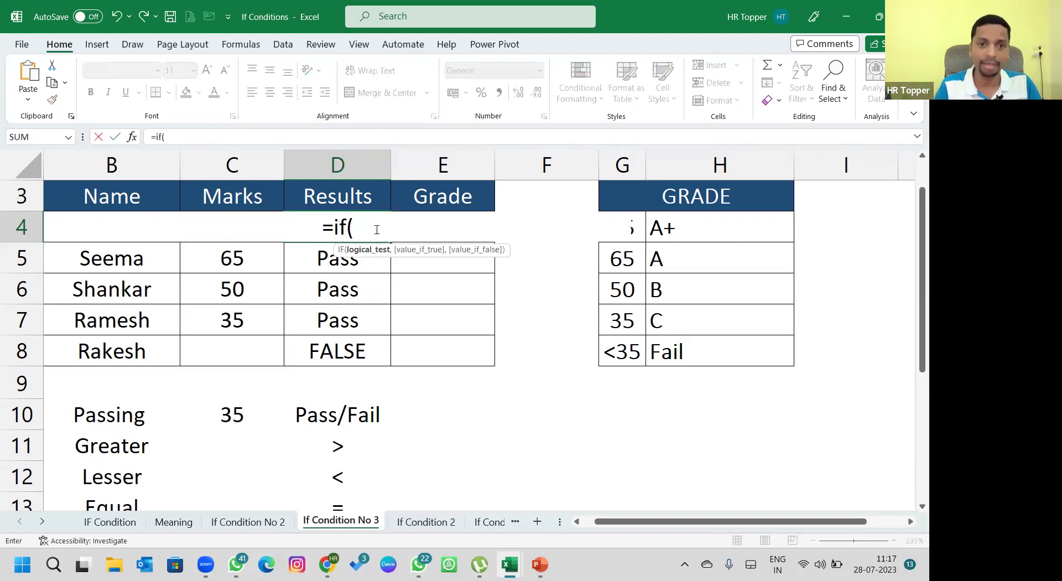
key("Escape")
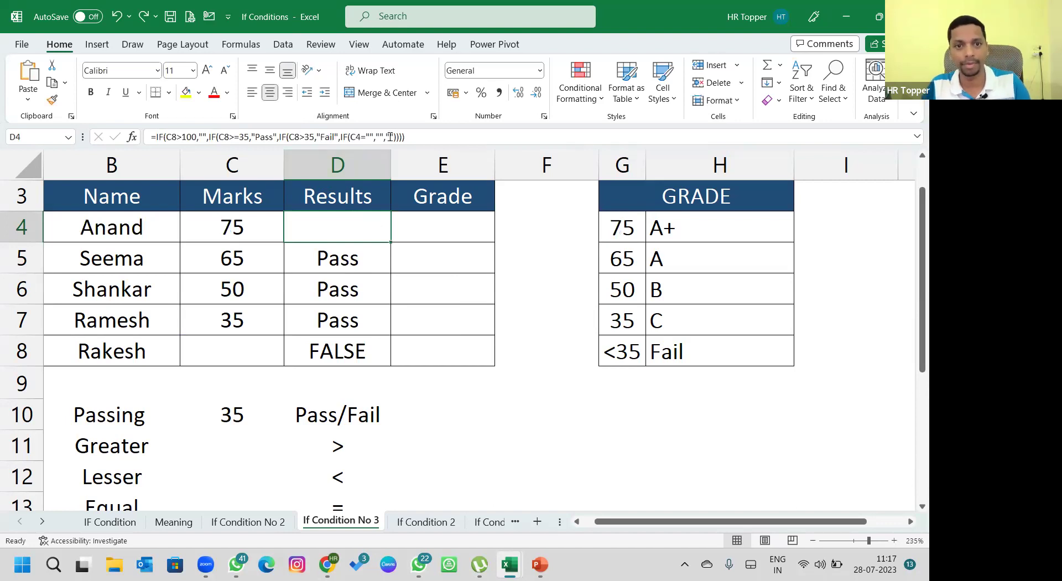
Replace the D4 formula with the start of a new IF that tests C4>100 and returns an empty text
left_click(411, 137)
key("shift+Home")
key("BackSpace")
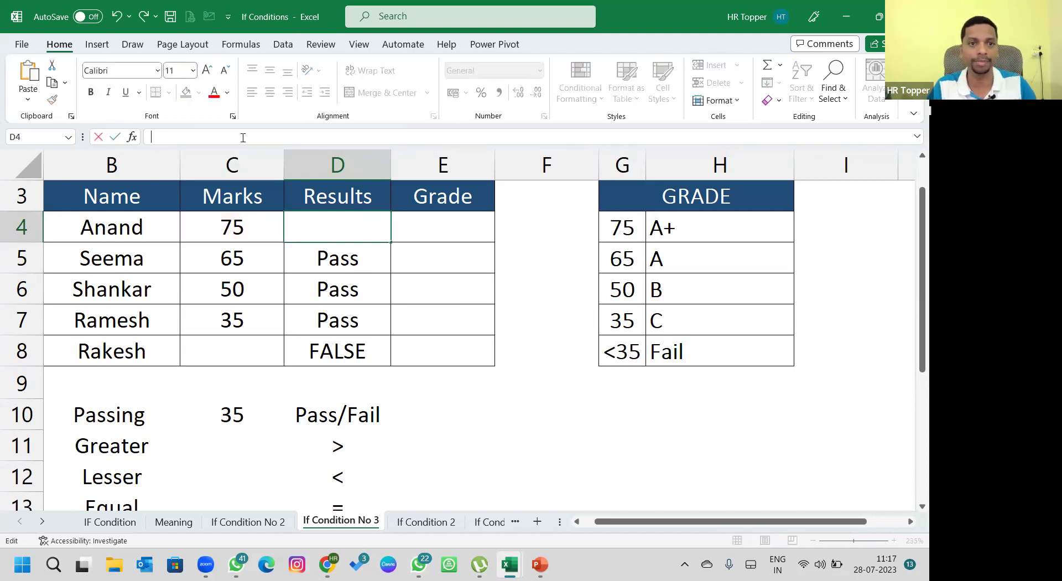
type("=if(")
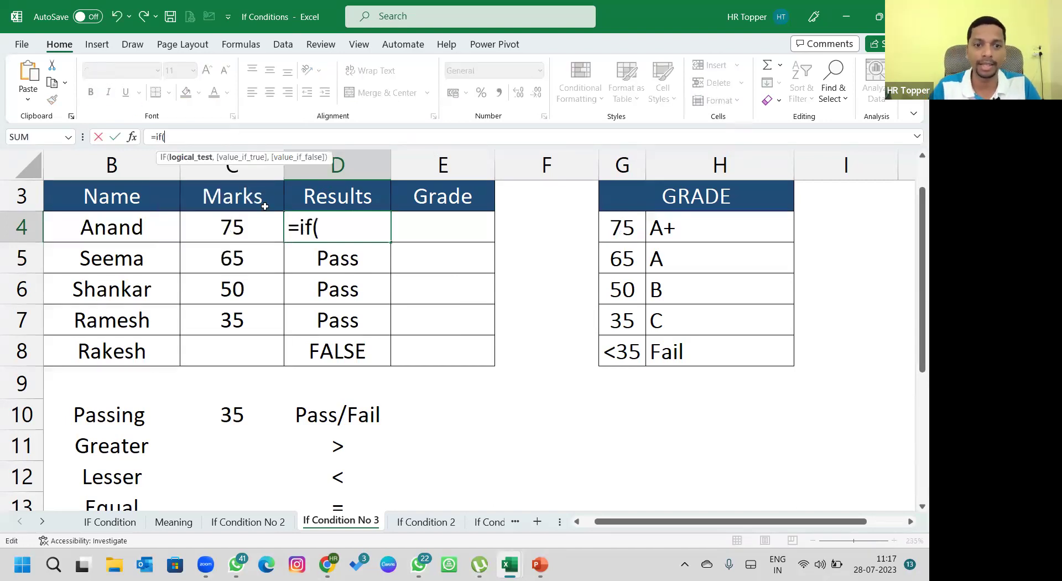
left_click(260, 223)
type("=")
key("BackSpace")
type(">100")
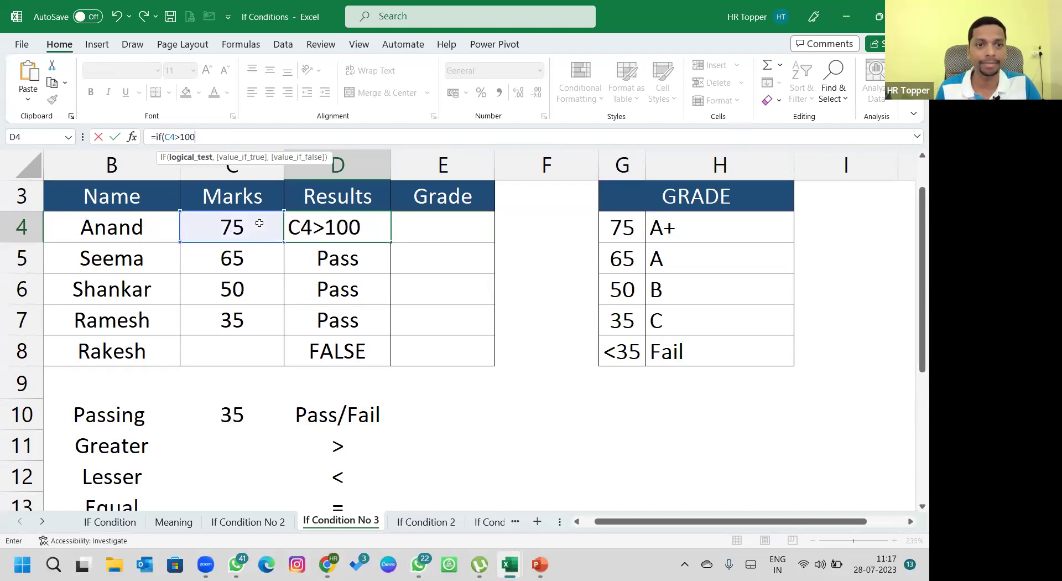
type(",\"\",")
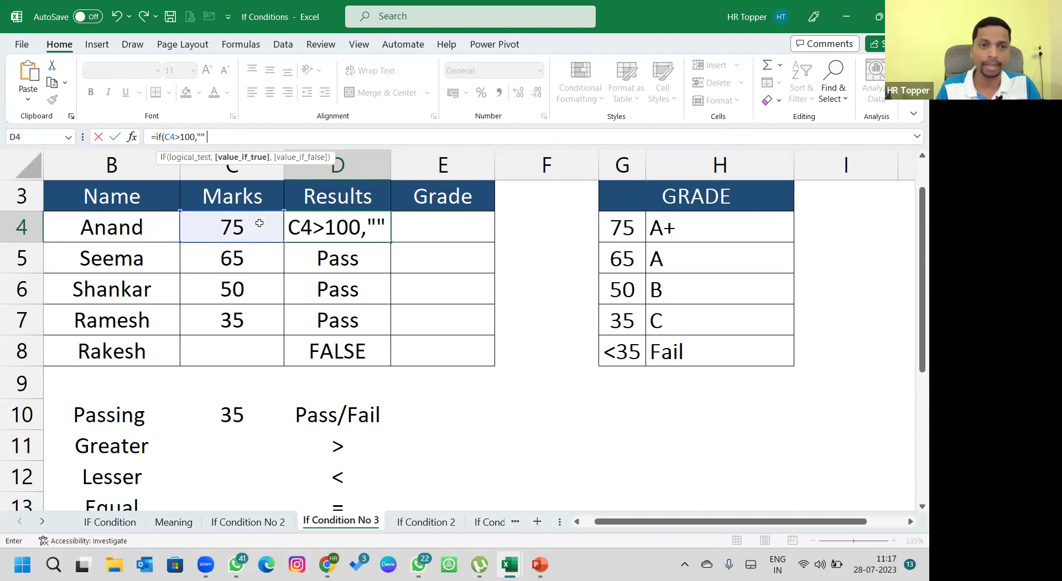
Continue the D4 formula with a nested IF that tests C4=>35 and returns "Pass"
type("if")
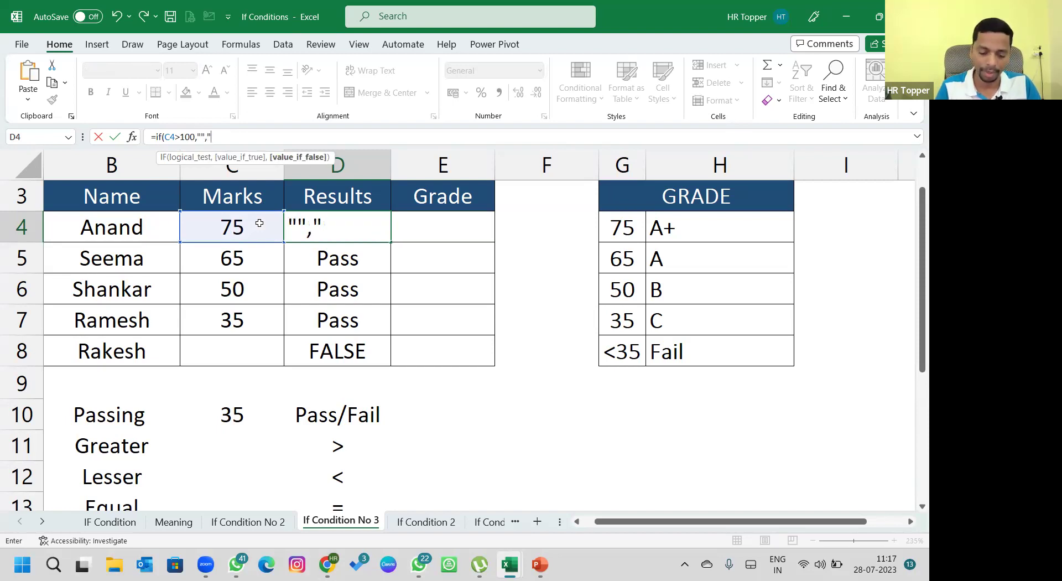
key("BackSpace")
key("BackSpace")
type("if(")
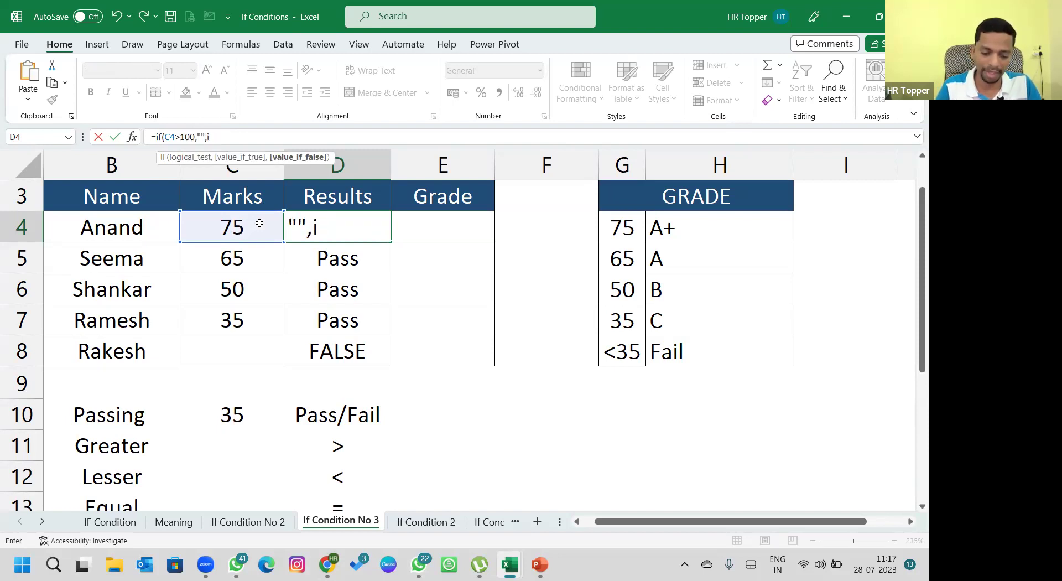
left_click(267, 229)
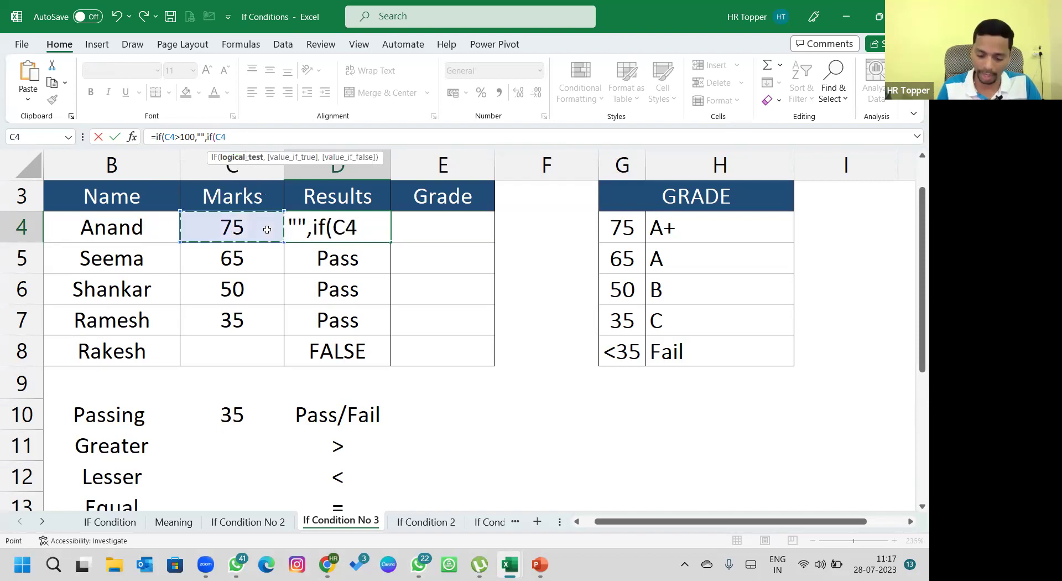
type("=>35,\"Pass")
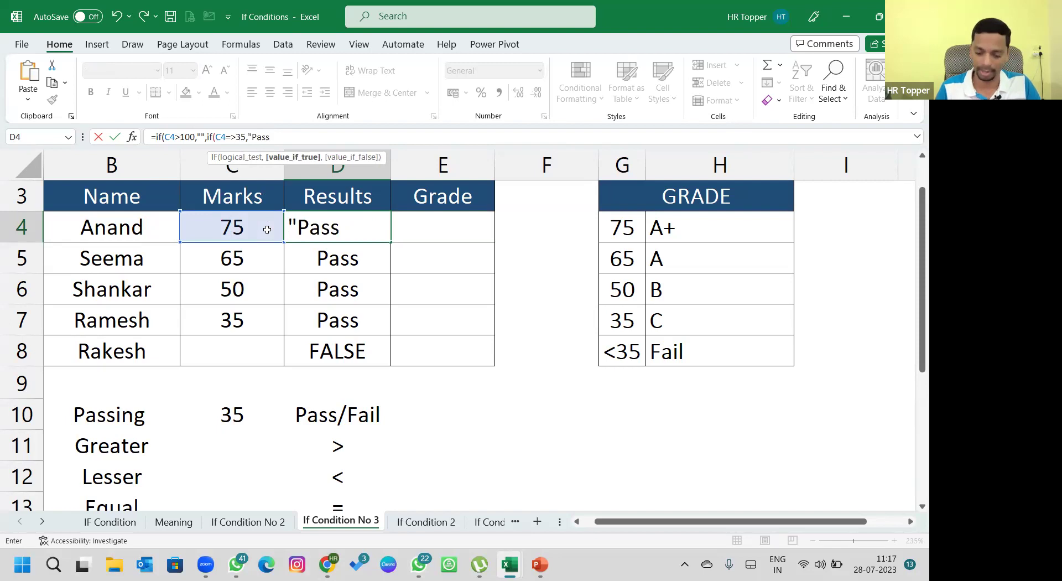
Complete the D4 formula with a nested IF(C4>35,"Fail","") and accept the proposed correction
type("\",if(")
left_click(267, 230)
type(">")
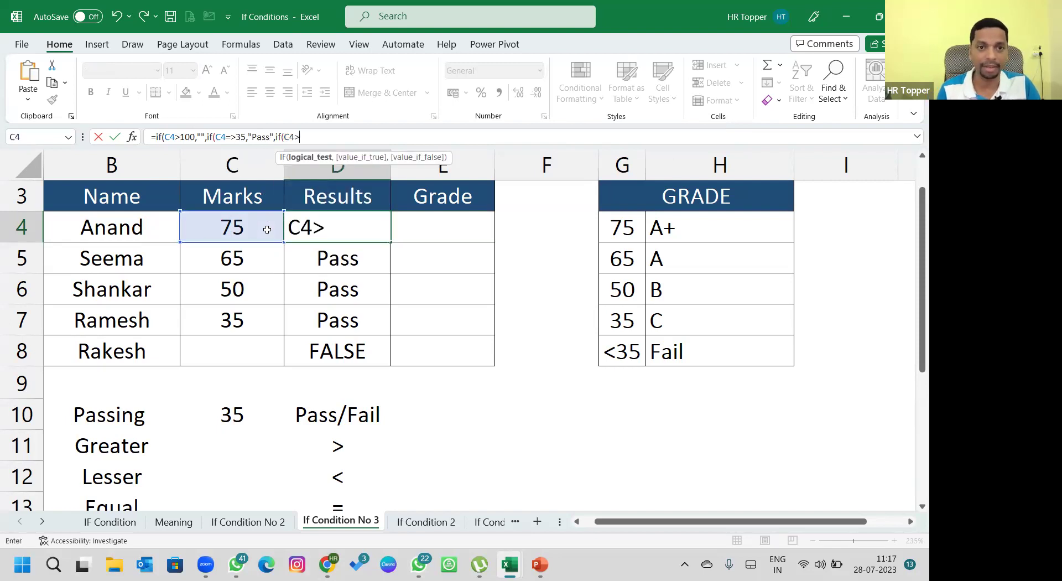
type("35,")
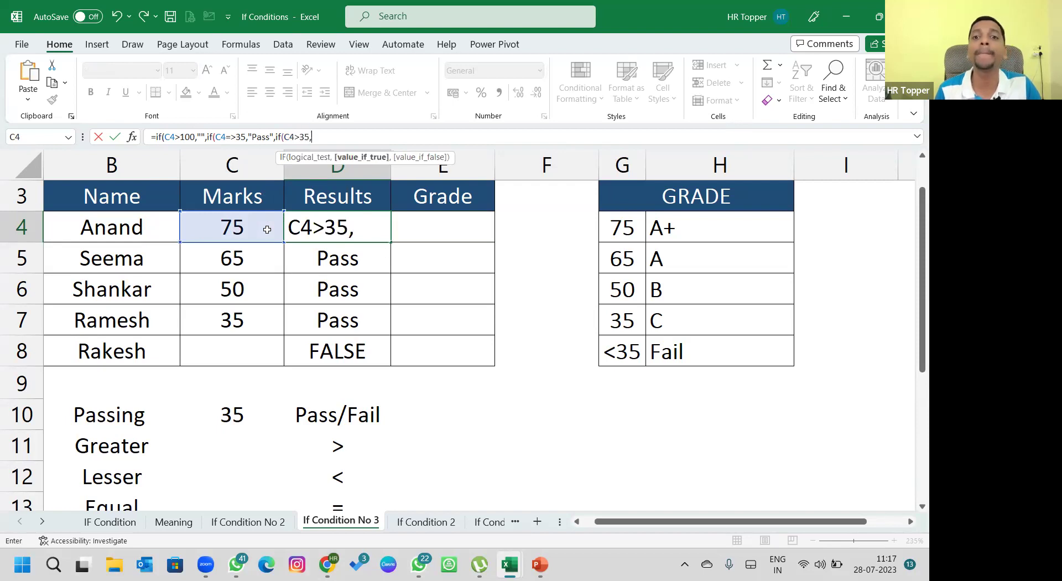
type("\"Fail\"")
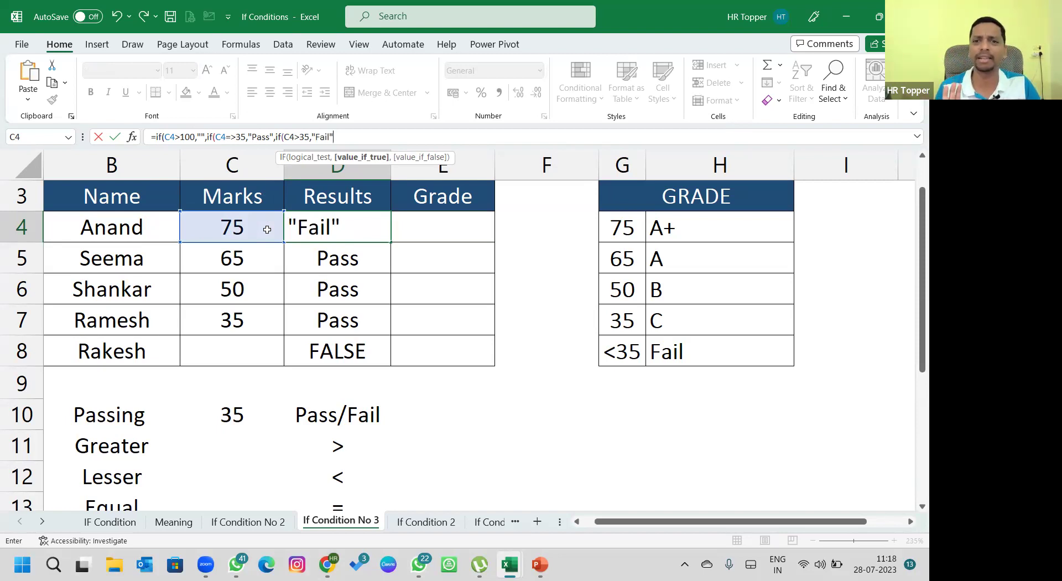
type(",")
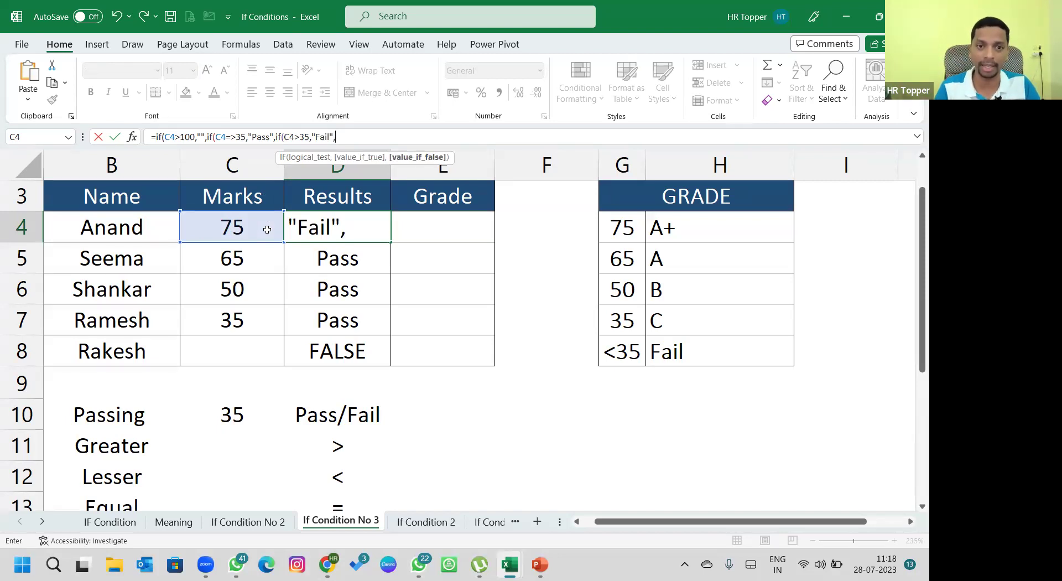
type("\"\")")
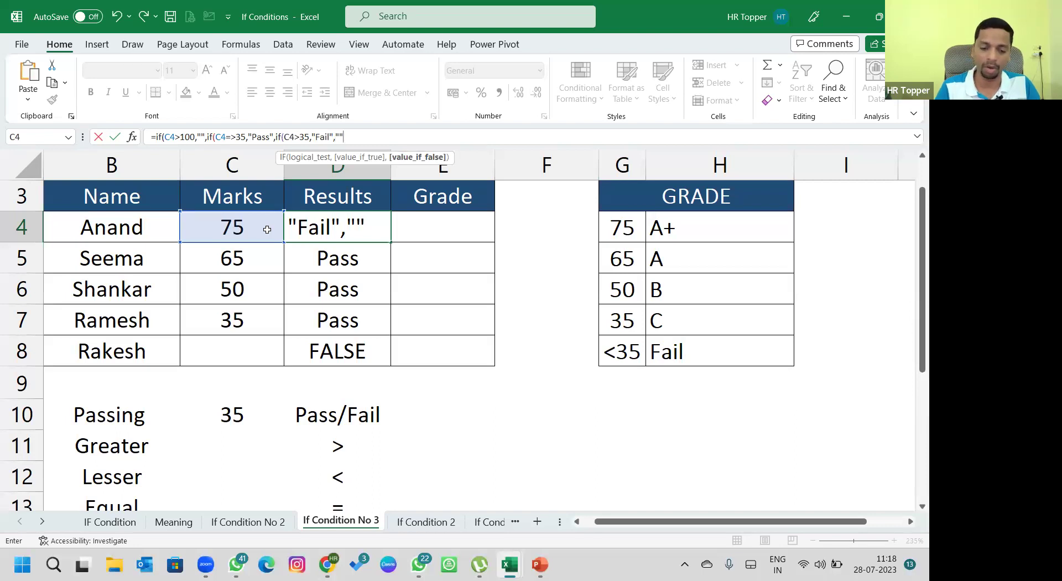
key("Return")
key("Return")
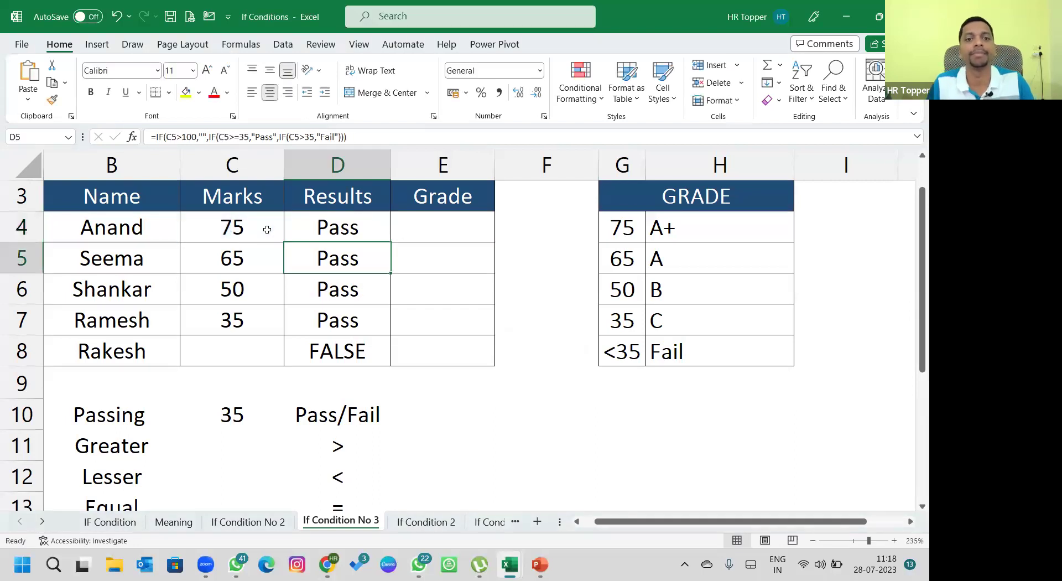
Fill the D4 formula down the Results column through D8
key("Up")
key("ctrl+shift+Down")
key("ctrl+d")
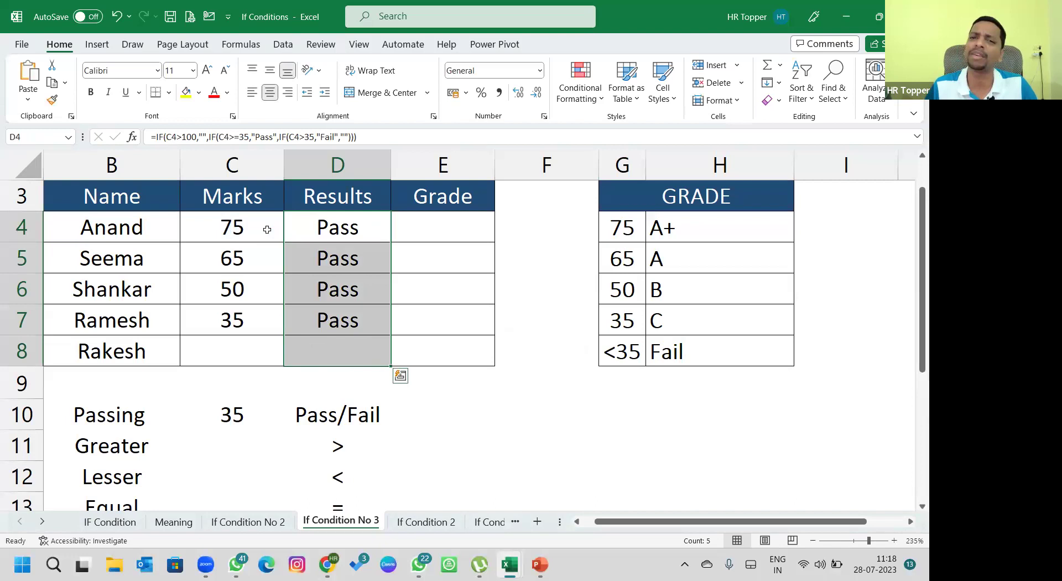
Try a name as a text entry in the Marks cell C8, and clear the cell
key("Left")
key("Down")
key("Down")
key("Down")
key("Down")
type("anand")
key("Return")
key("Up")
key("Delete")
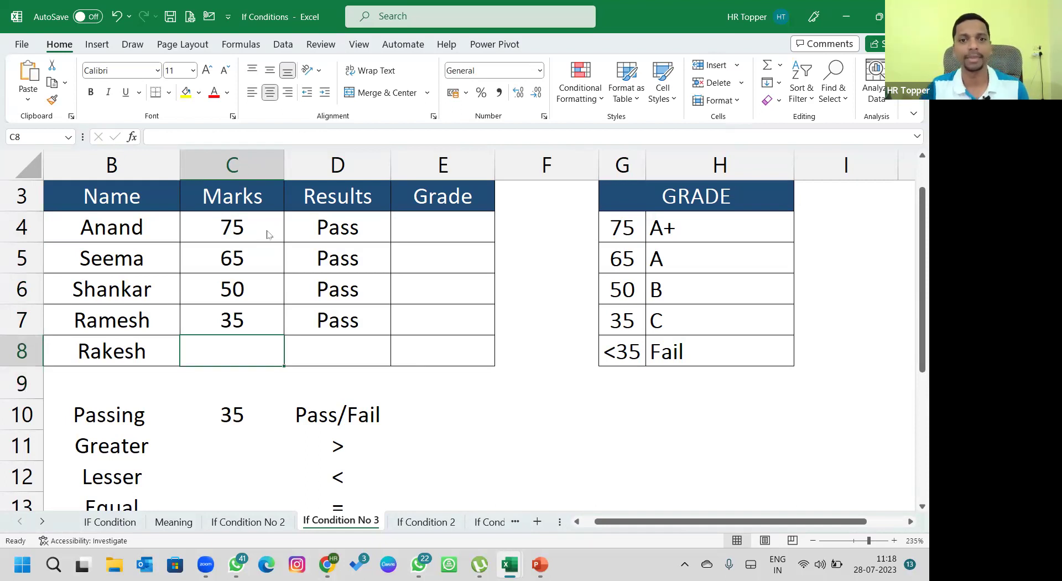
Switch to the PowerPoint slide show and advance to the next slide
key("alt+Tab")
key("Right")
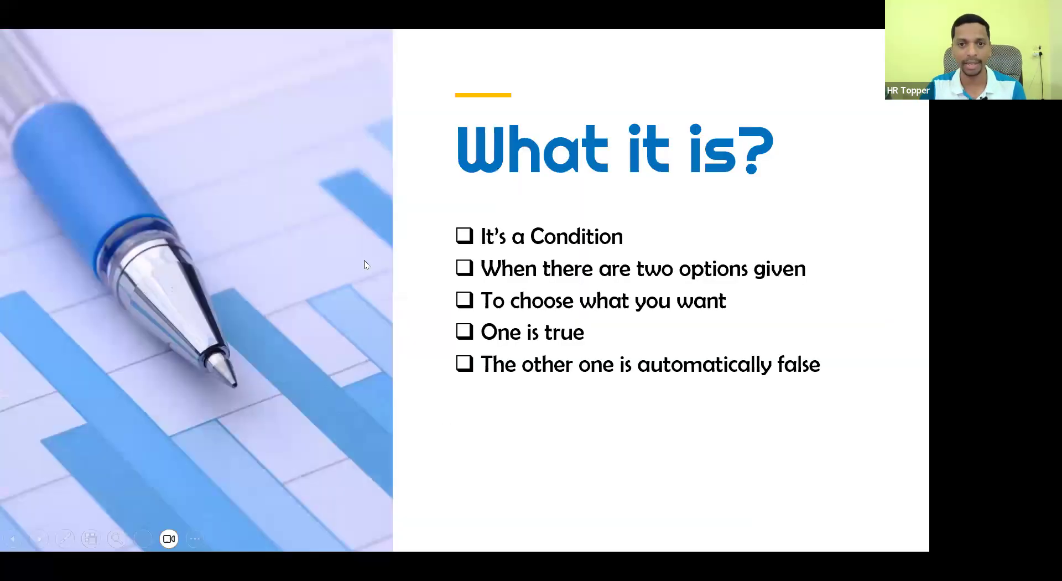